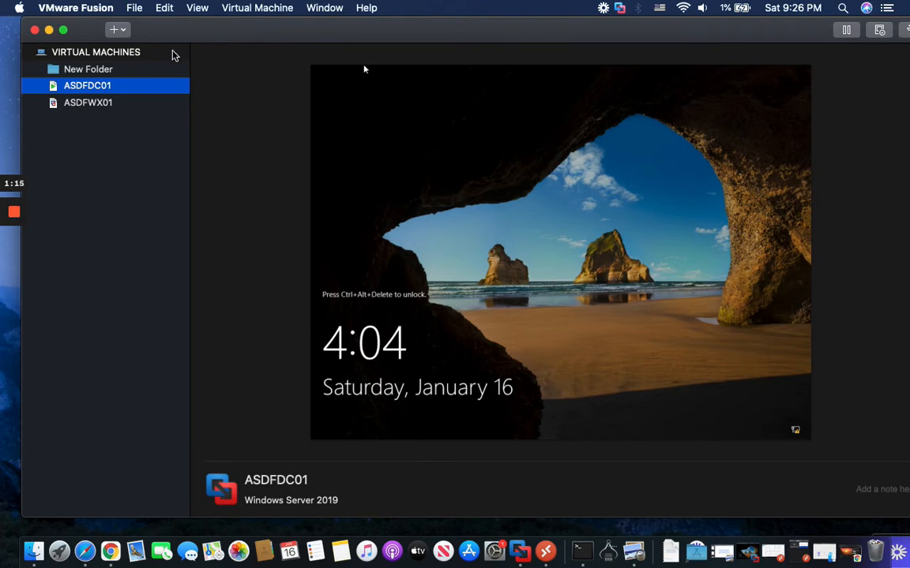
Step: Set up a custom virtual machine for Windows Server 2019 with UEFI firmware and a new virtual disk
{"action": "left_click", "coordinate": [123, 33]}
{"action": "left_click", "coordinate": [148, 49]}
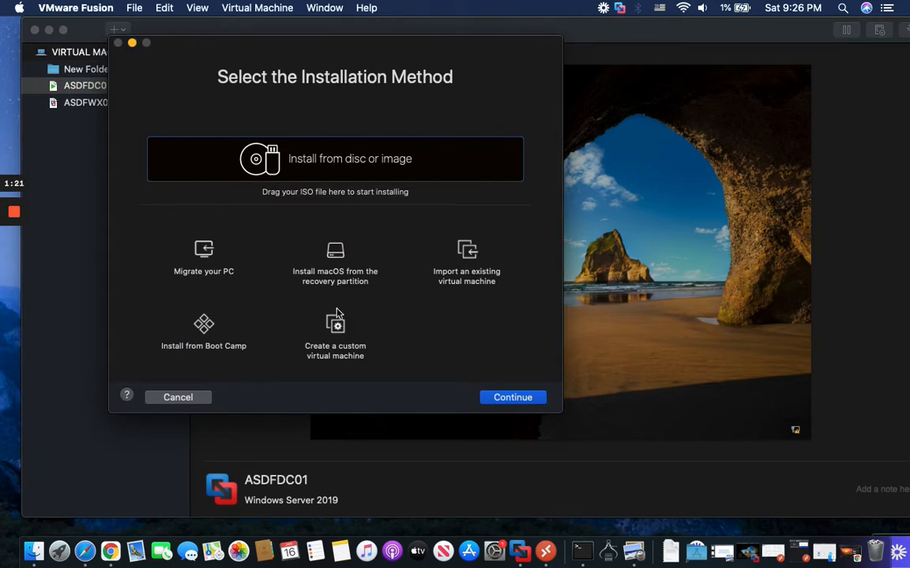
{"action": "left_click", "coordinate": [336, 320]}
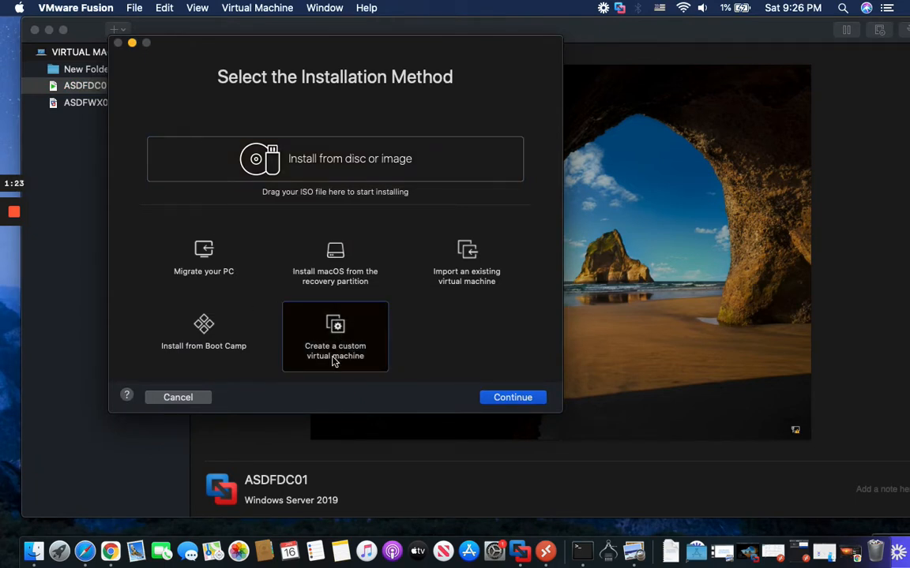
{"action": "left_click", "coordinate": [513, 398]}
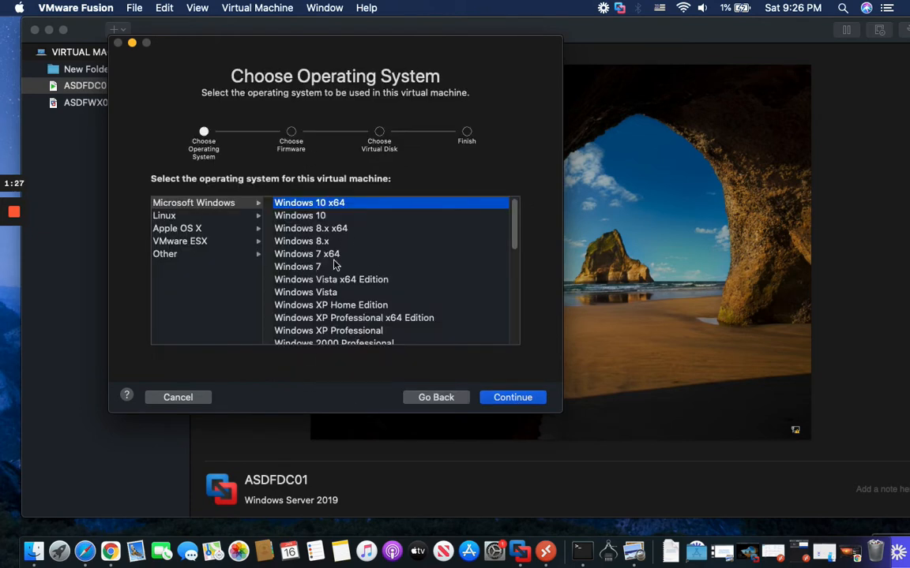
{"action": "scroll", "coordinate": [336, 260], "scroll_direction": "down", "scroll_amount": 5}
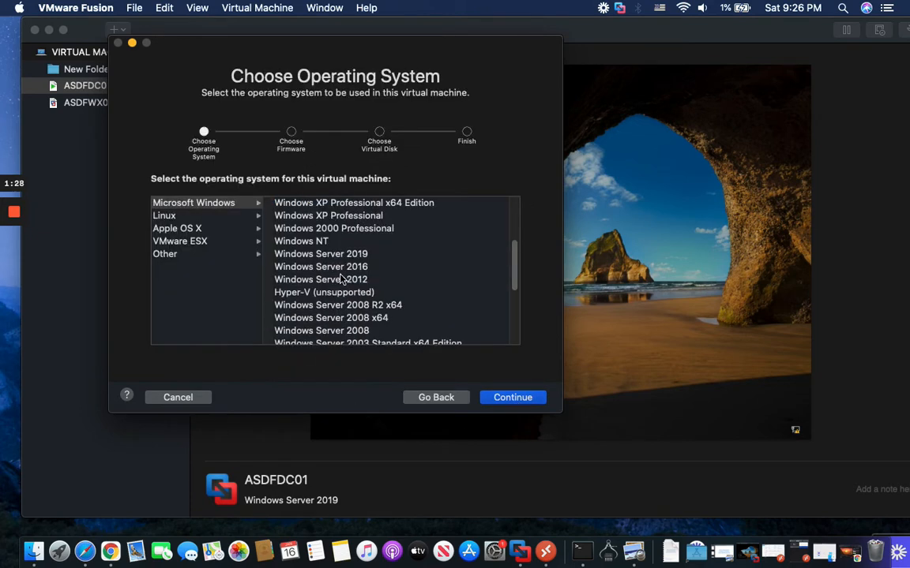
{"action": "left_click", "coordinate": [312, 252]}
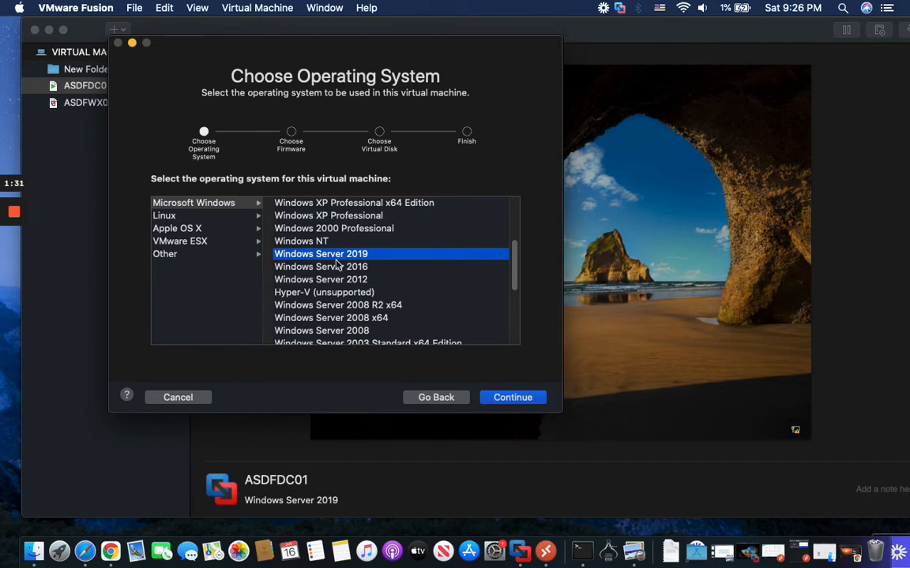
{"action": "left_click", "coordinate": [510, 399]}
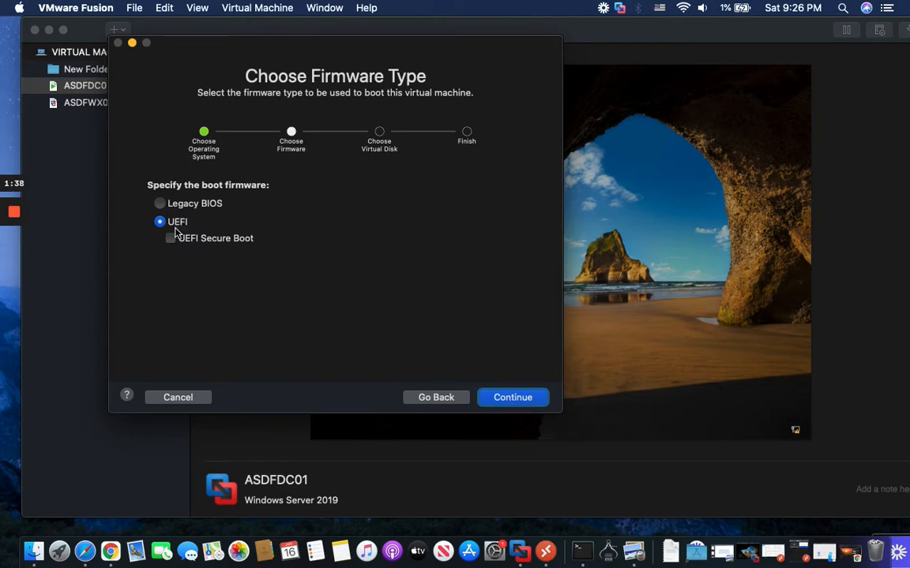
{"action": "left_click", "coordinate": [502, 404]}
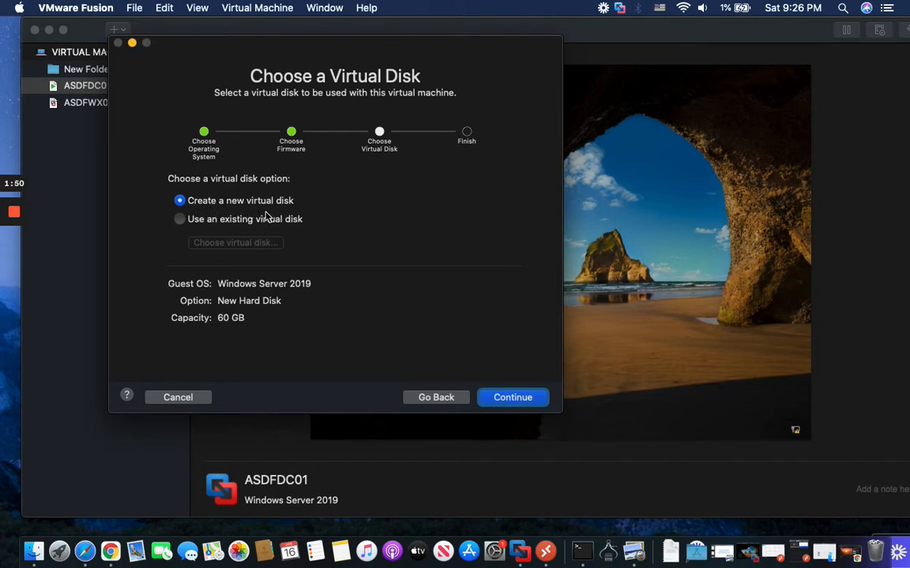
{"action": "left_click", "coordinate": [505, 397]}
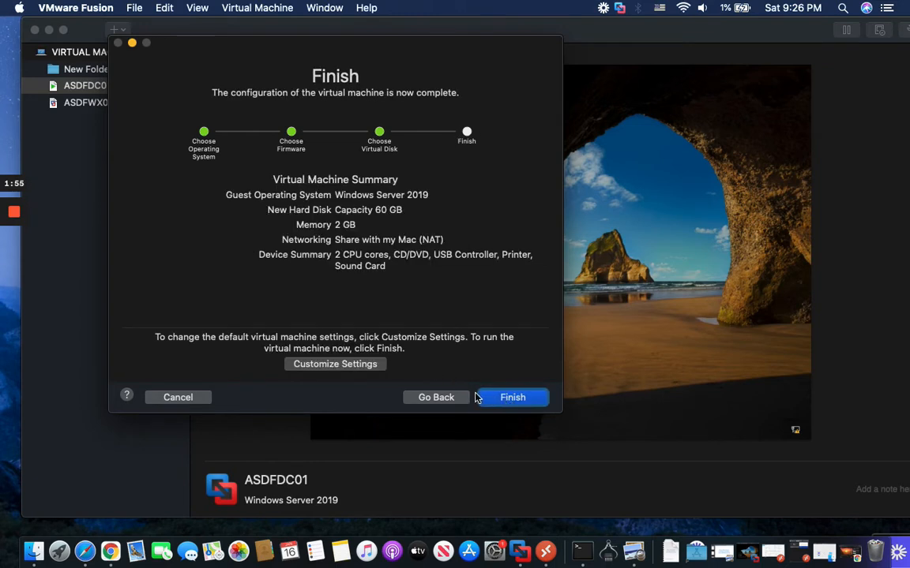
Step: Choose to customize settings and save the new virtual machine as ASDFCM01
{"action": "left_click", "coordinate": [364, 366]}
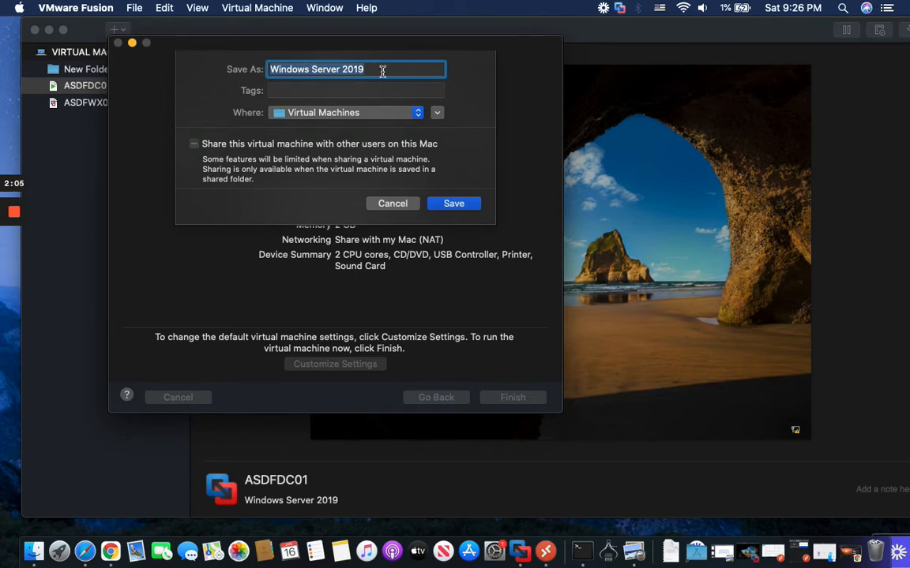
{"action": "type", "text": "ASDF"}
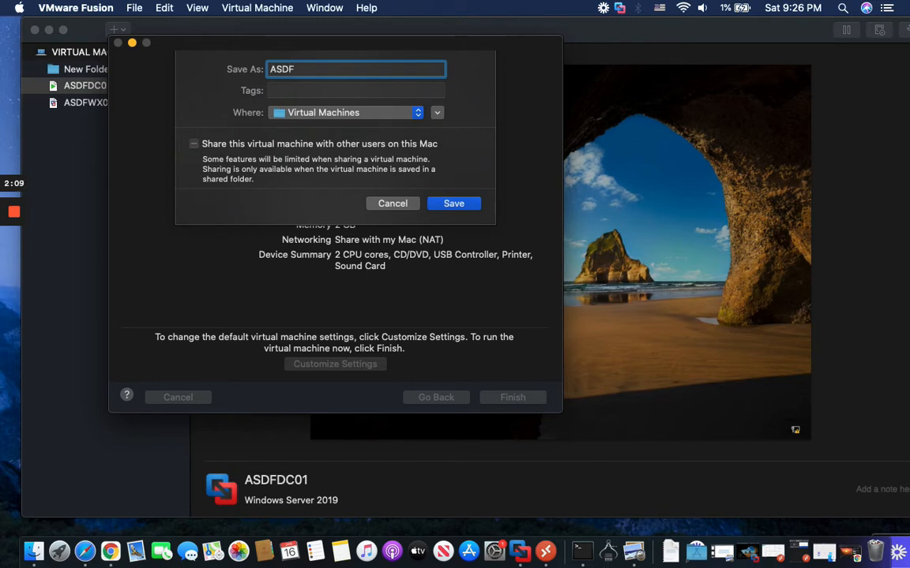
{"action": "type", "text": "CM01"}
{"action": "left_click", "coordinate": [454, 203]}
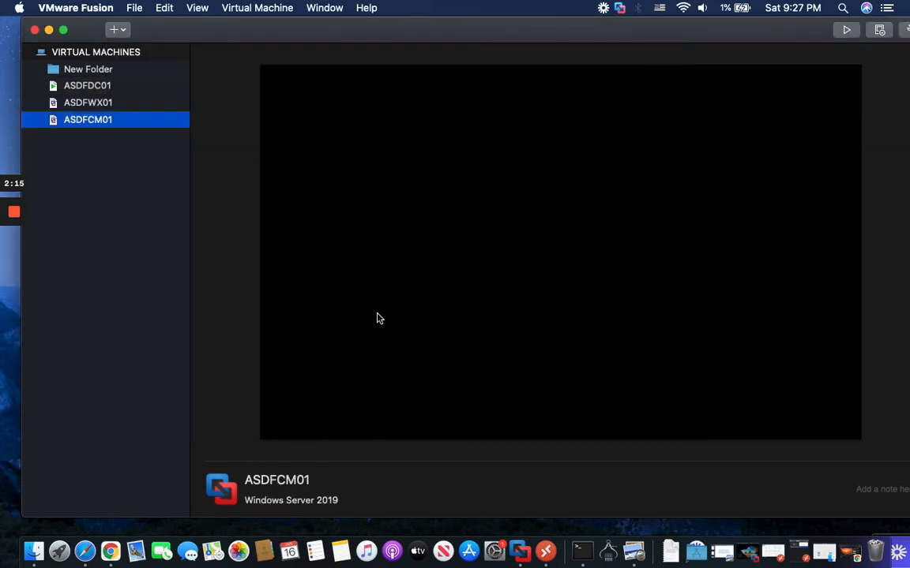
Step: Open ASDFCM01's window and its settings, and review the network adapter configuration
{"action": "double_click", "coordinate": [94, 120]}
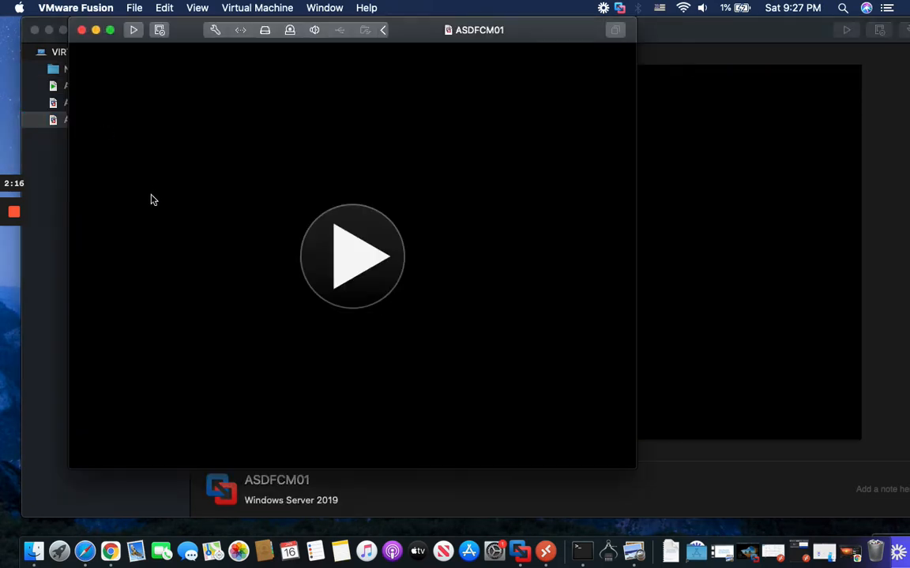
{"action": "left_click_drag", "start_coordinate": [540, 36], "coordinate": [574, 62]}
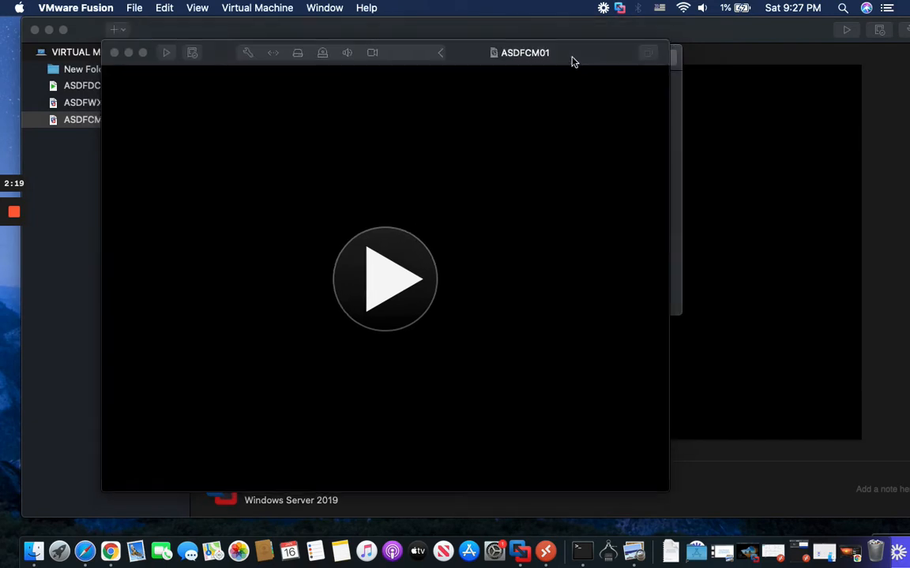
{"action": "left_click", "coordinate": [247, 53]}
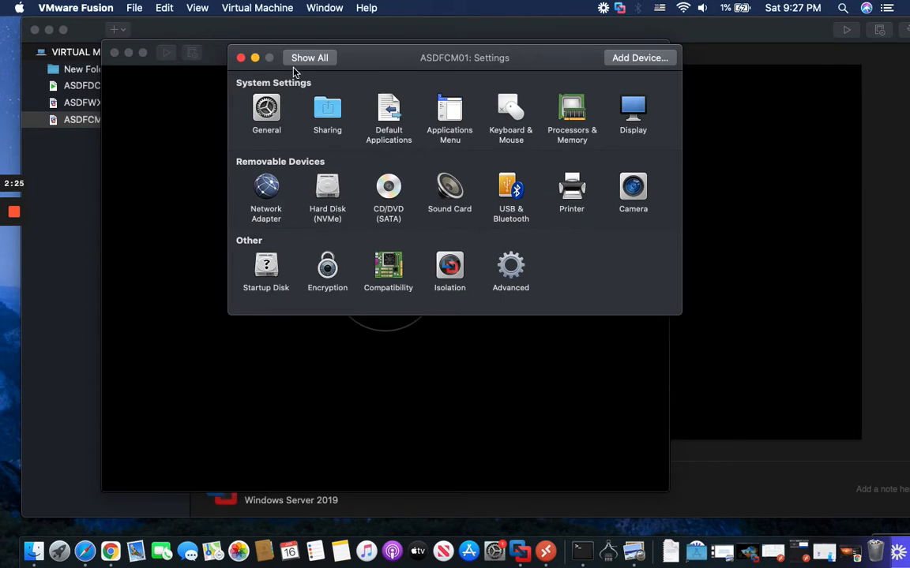
{"action": "left_click", "coordinate": [274, 187]}
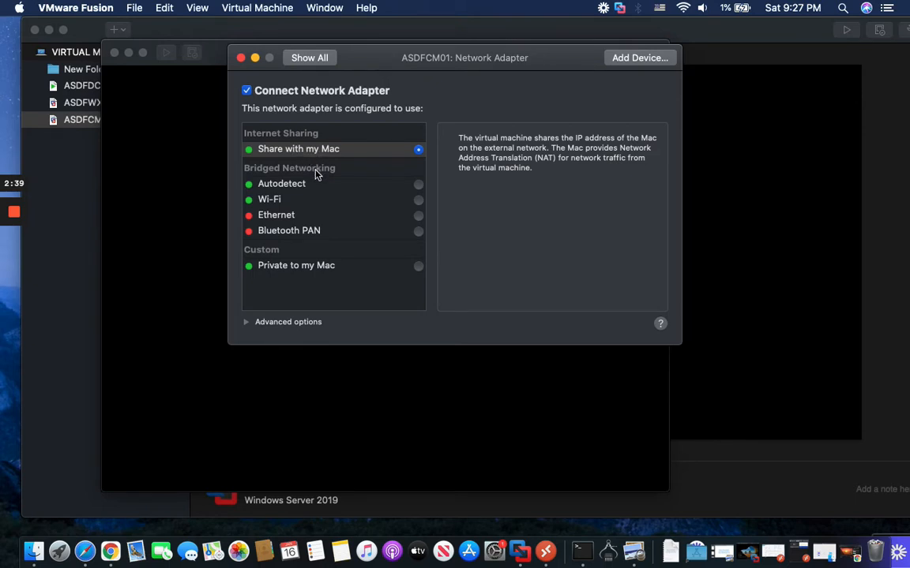
{"action": "left_click", "coordinate": [307, 61]}
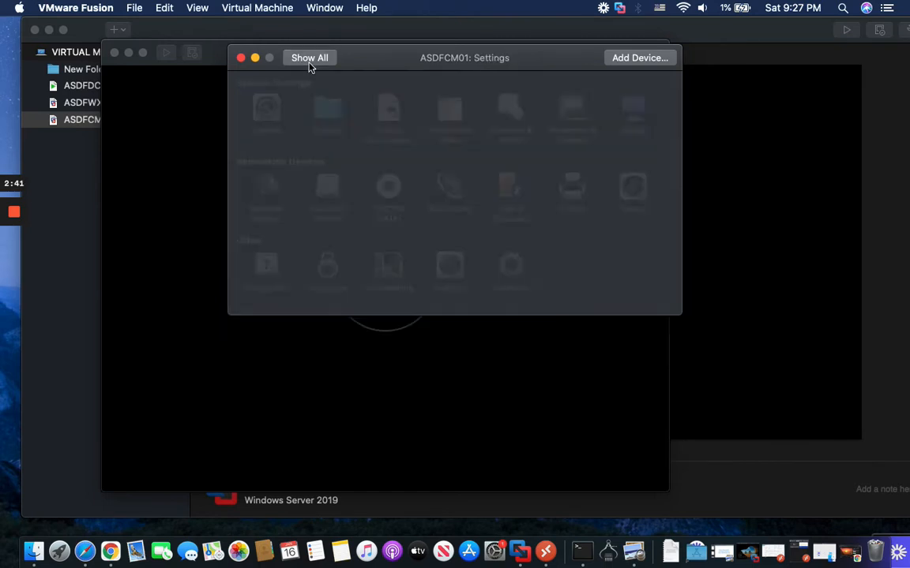
Step: Attach the 2019 Windows ISO from Downloads as the CD/DVD disc image
{"action": "left_click", "coordinate": [390, 191]}
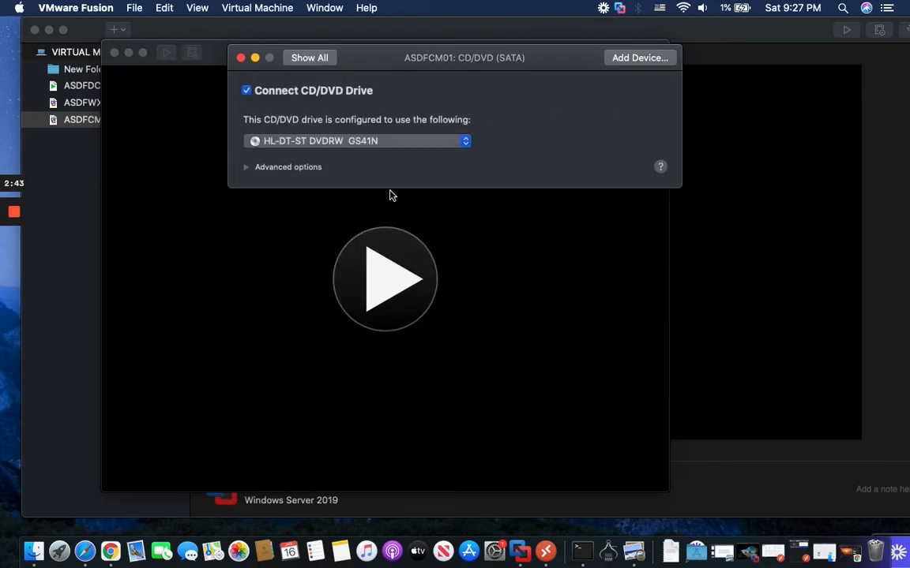
{"action": "left_click", "coordinate": [341, 148]}
{"action": "left_click", "coordinate": [331, 164]}
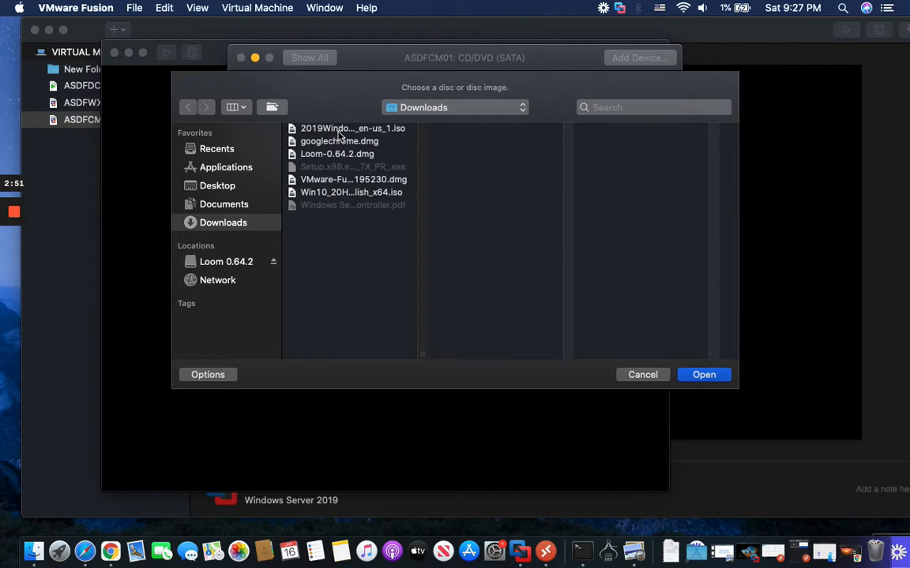
{"action": "left_click", "coordinate": [306, 128]}
{"action": "left_click", "coordinate": [704, 376]}
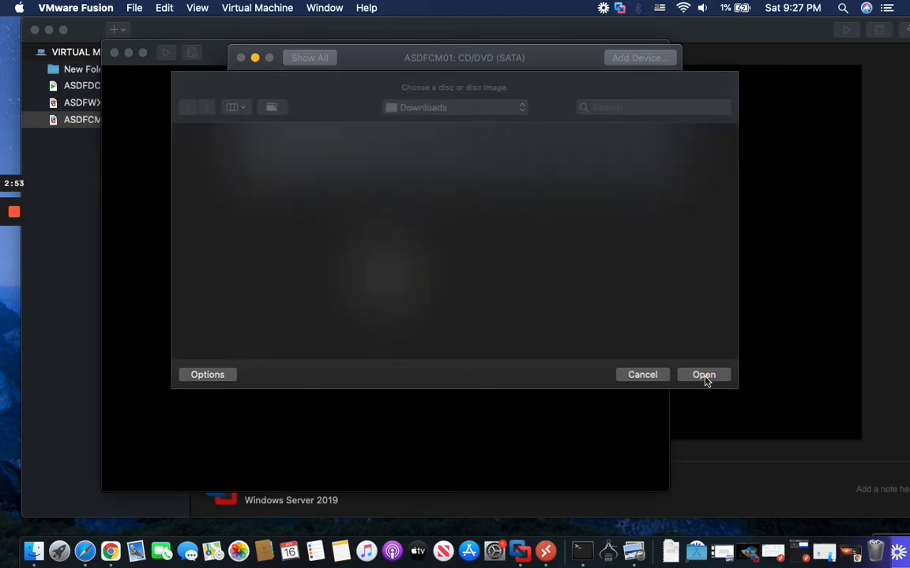
Step: Set the startup disk to CD/DVD, glance at Advanced settings, and close Settings
{"action": "left_click", "coordinate": [309, 59]}
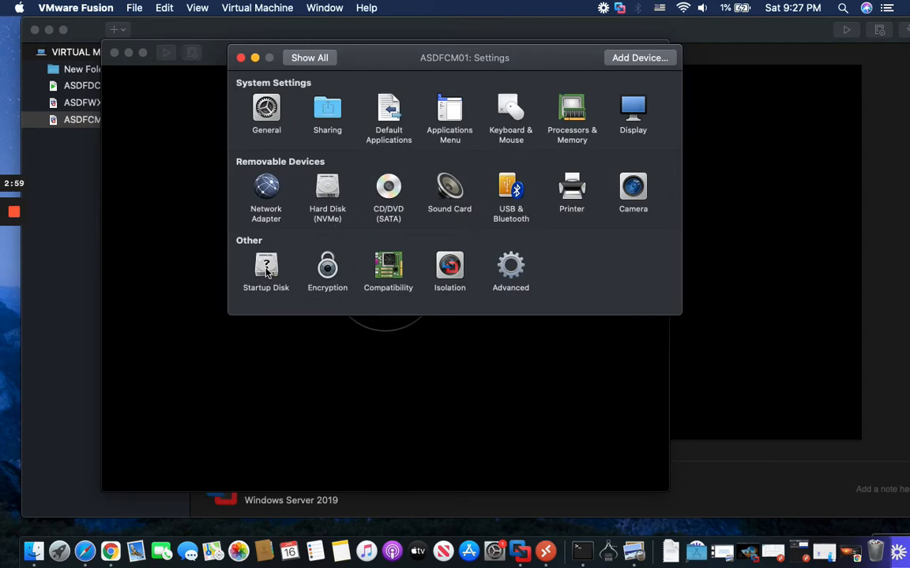
{"action": "left_click", "coordinate": [267, 271]}
{"action": "left_click", "coordinate": [347, 142]}
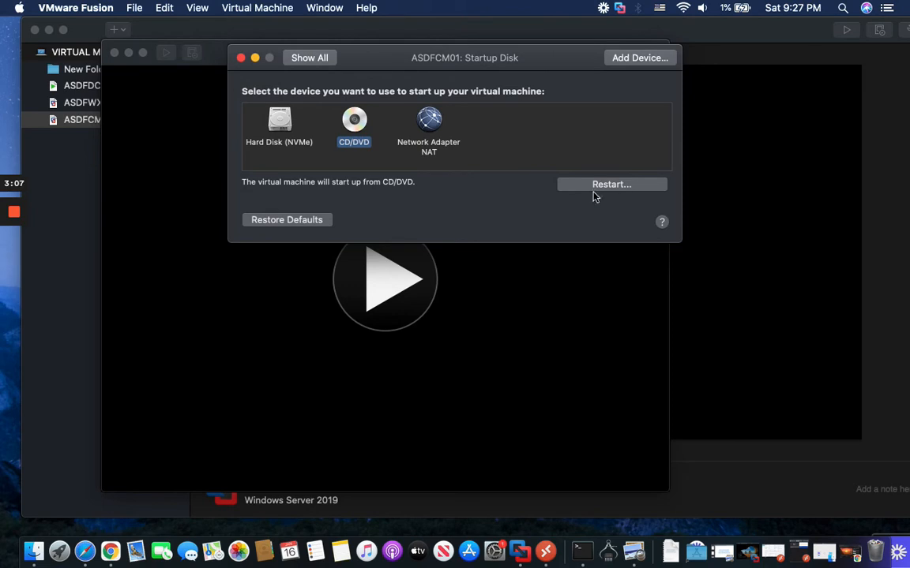
{"action": "left_click", "coordinate": [308, 58]}
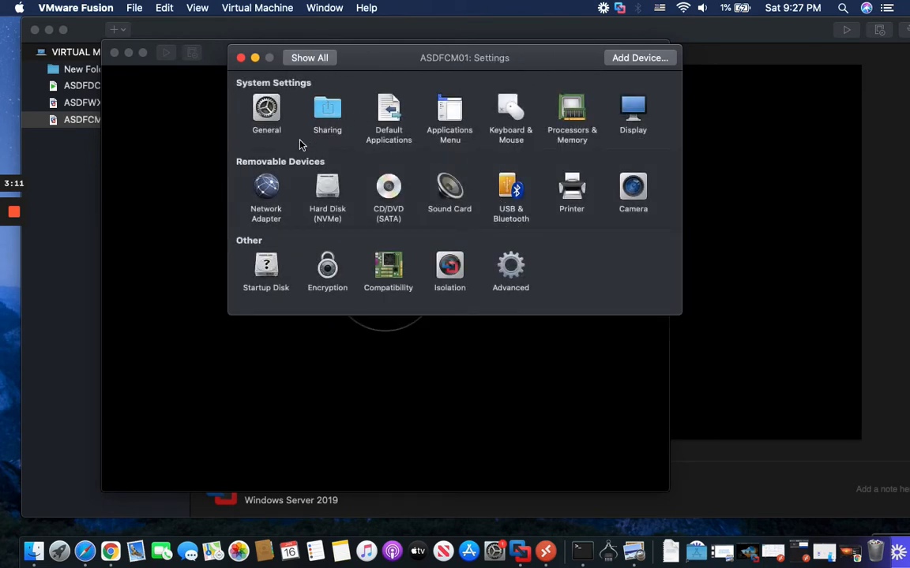
{"action": "left_click", "coordinate": [497, 284]}
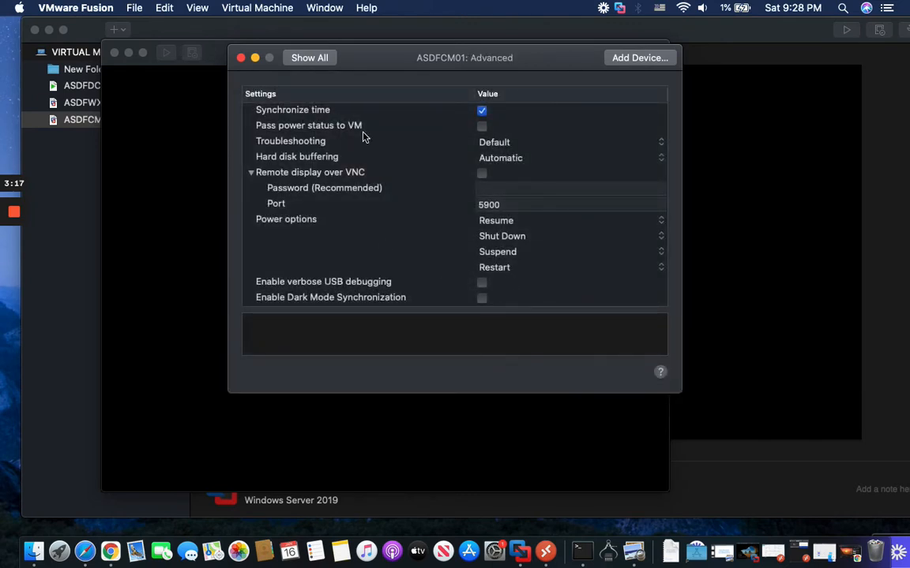
{"action": "left_click", "coordinate": [315, 61]}
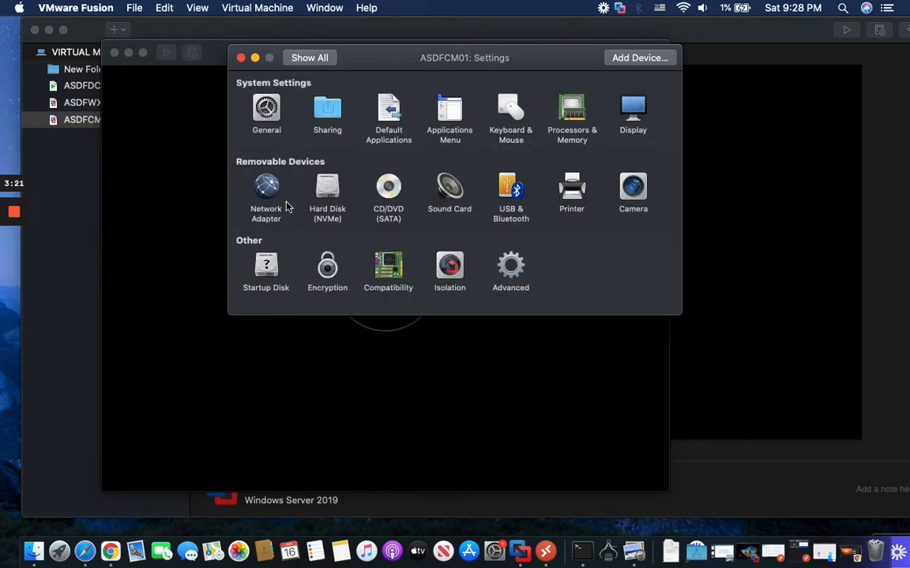
{"action": "left_click", "coordinate": [242, 58]}
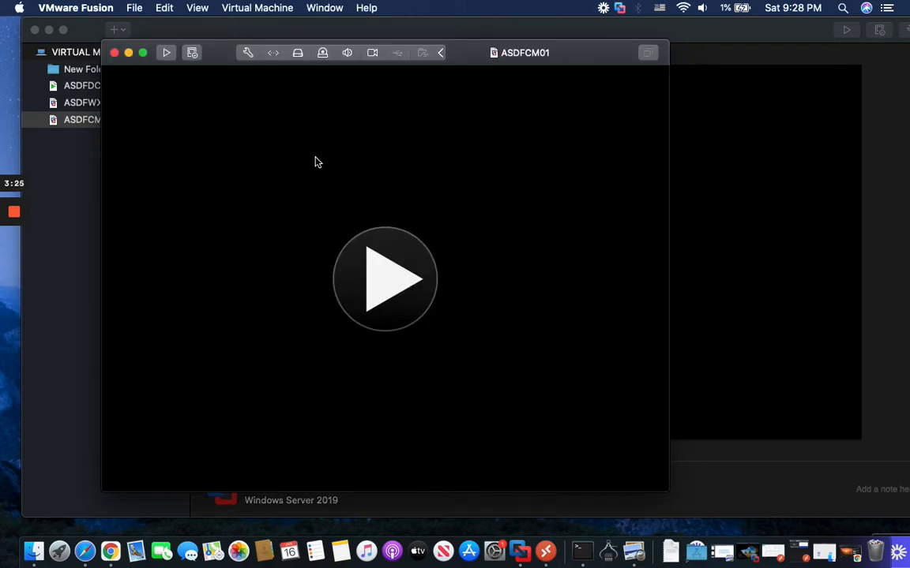
Step: Power on ASDFCM01, then capture and release the mouse with Control-Command
{"action": "left_click", "coordinate": [397, 284]}
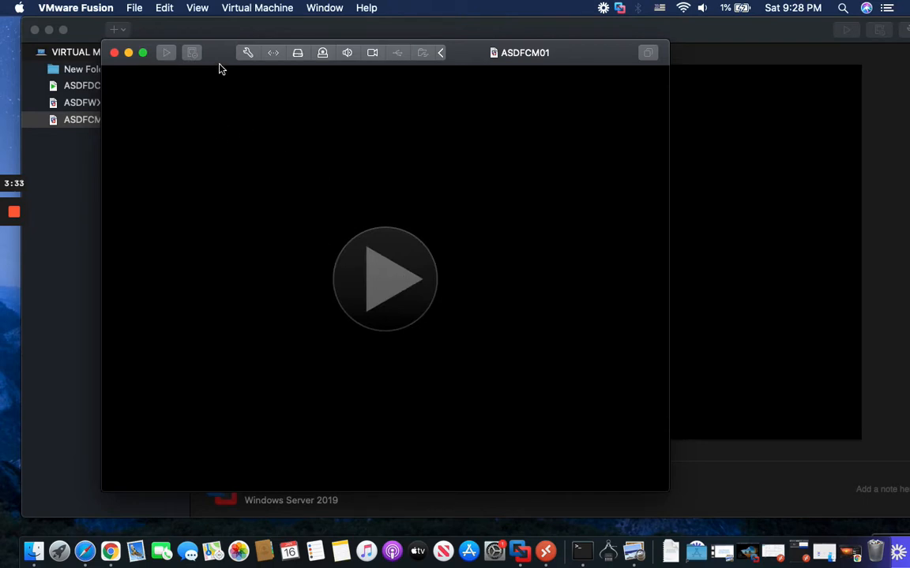
{"action": "left_click_drag", "start_coordinate": [219, 63], "coordinate": [243, 63]}
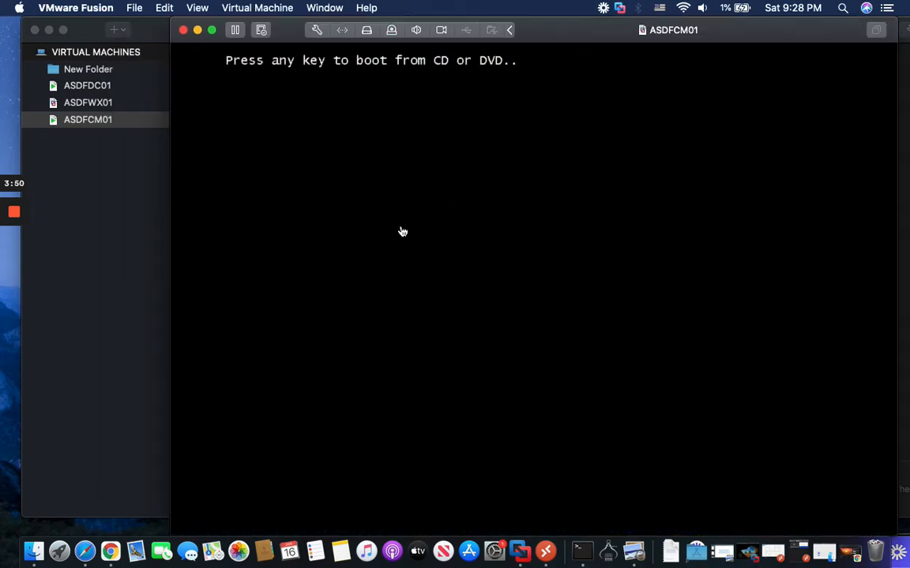
{"action": "left_click", "coordinate": [392, 211]}
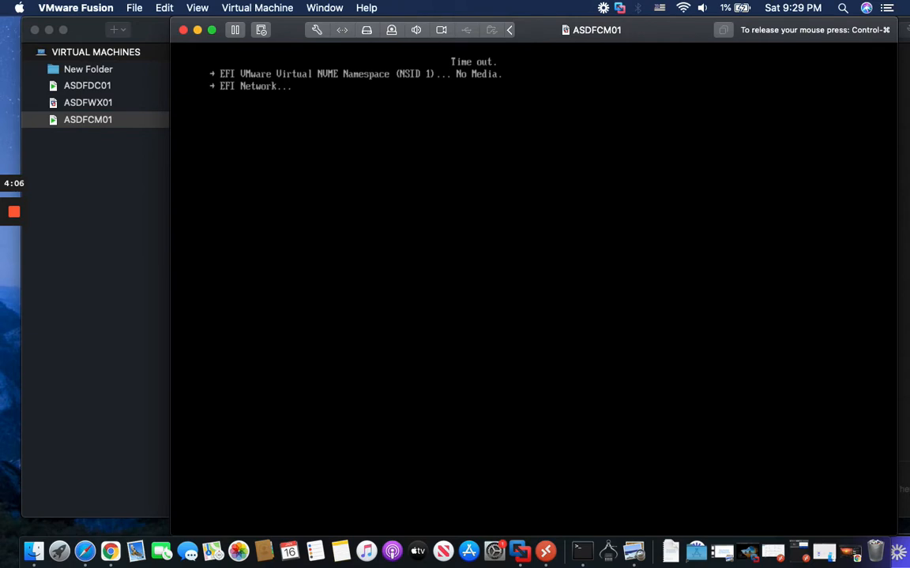
{"action": "key", "text": "ctrl+super"}
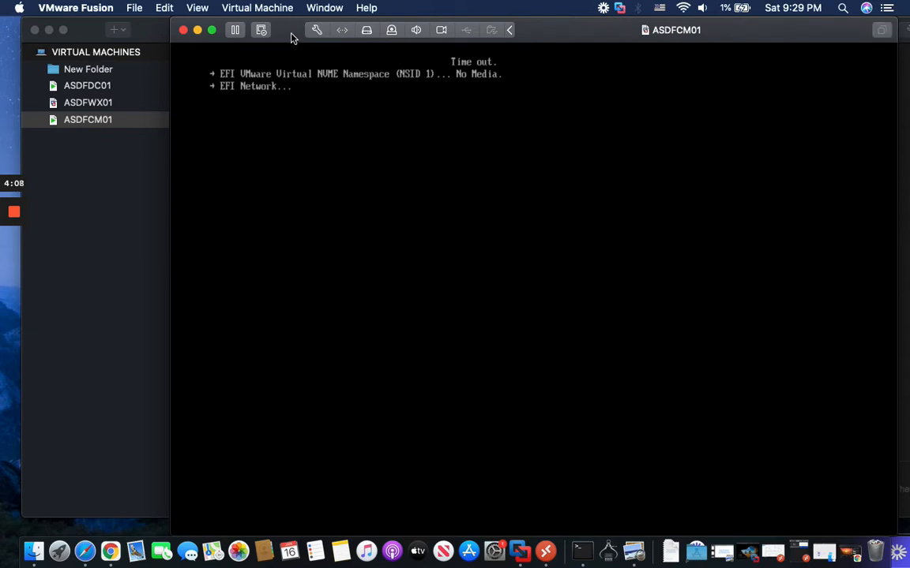
Step: Restart ASDFCM01 from the Virtual Machine menu and capture input into its console
{"action": "left_click", "coordinate": [240, 10]}
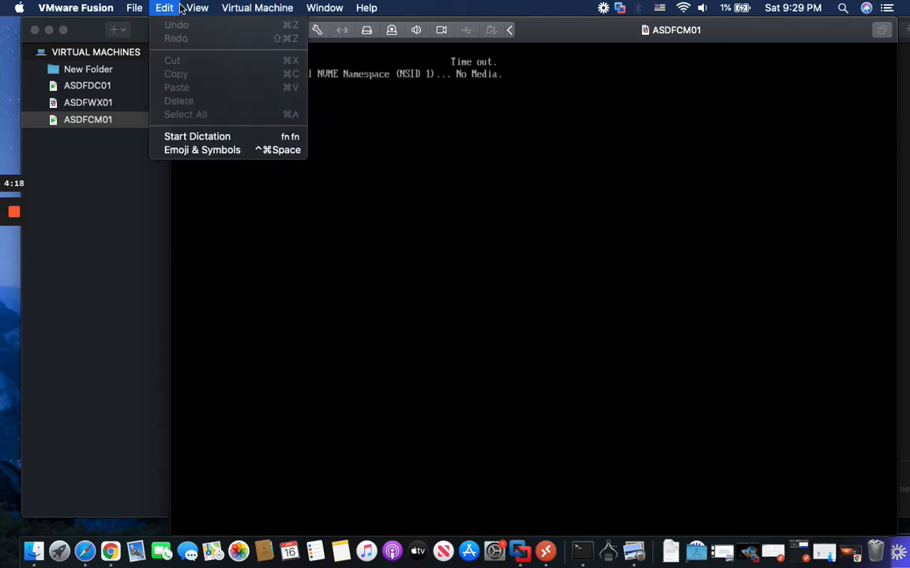
{"action": "mouse_move", "coordinate": [198, 11]}
{"action": "mouse_move", "coordinate": [233, 12]}
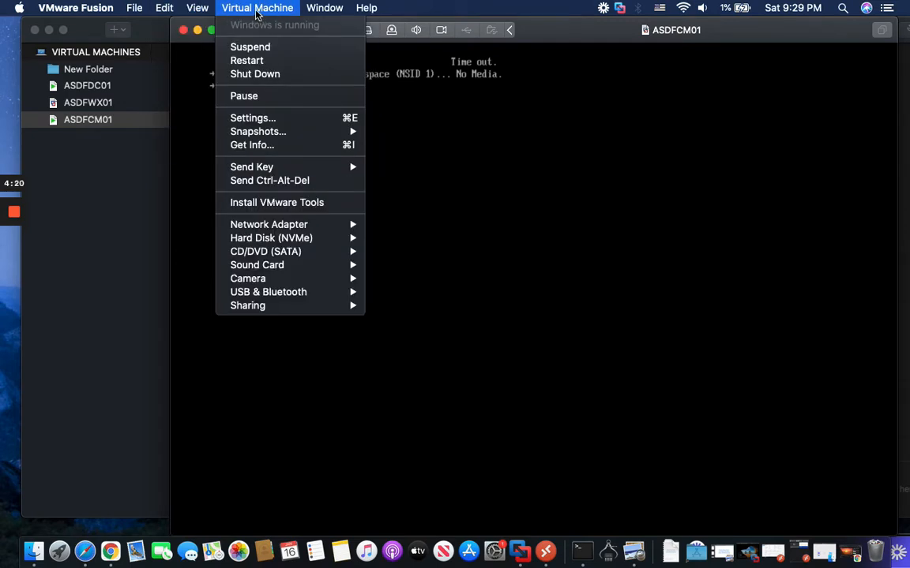
{"action": "left_click", "coordinate": [246, 61]}
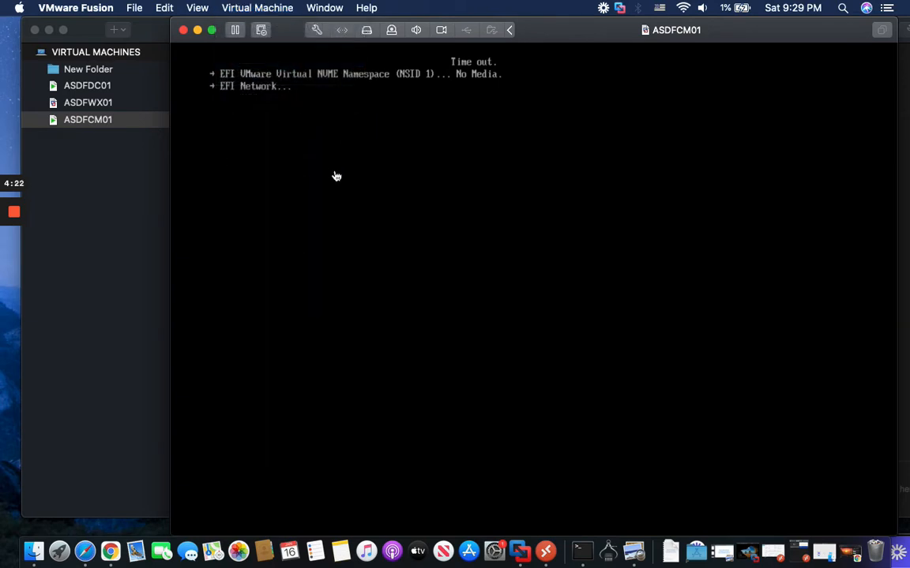
{"action": "left_click", "coordinate": [643, 120]}
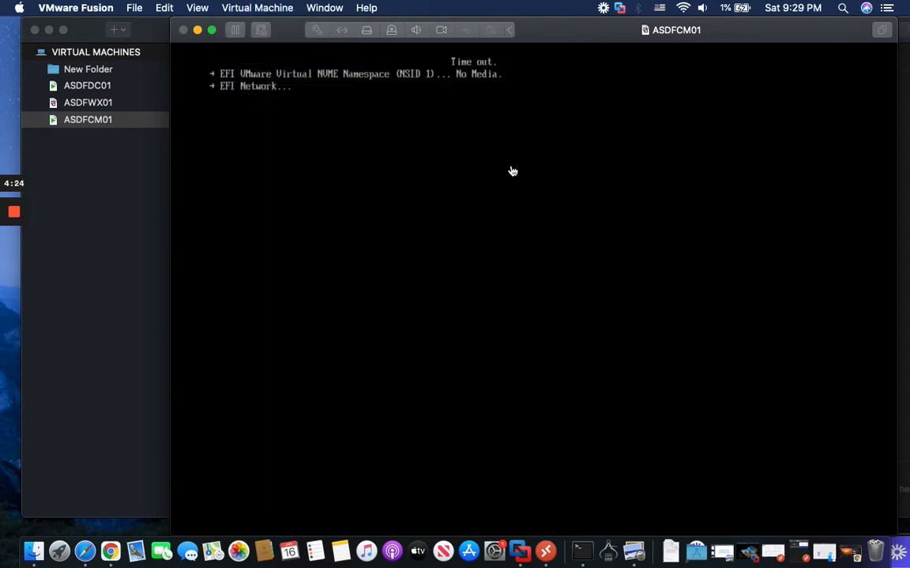
{"action": "left_click", "coordinate": [381, 145]}
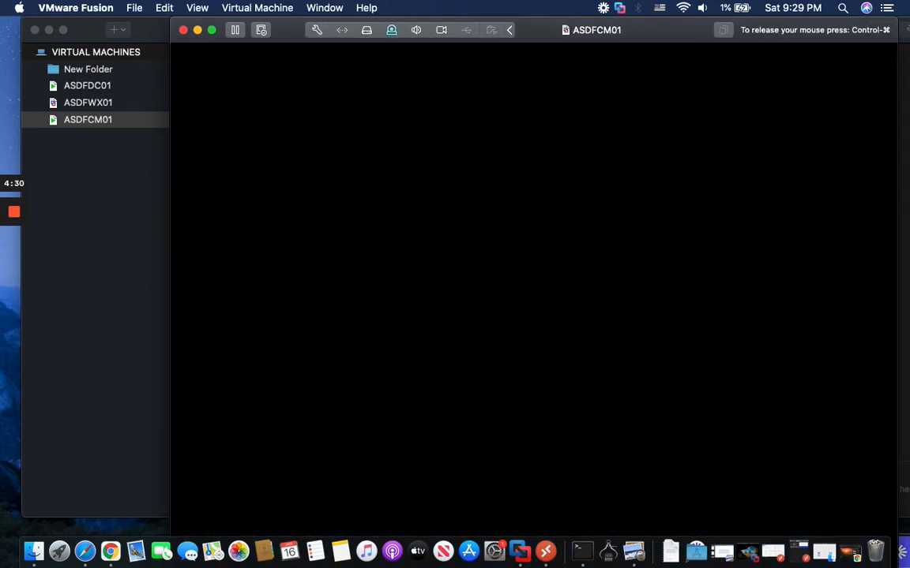
Step: Boot ASDFCM01 from the installation DVD into Windows Setup and make its window full screen
{"action": "key", "text": "Return"}
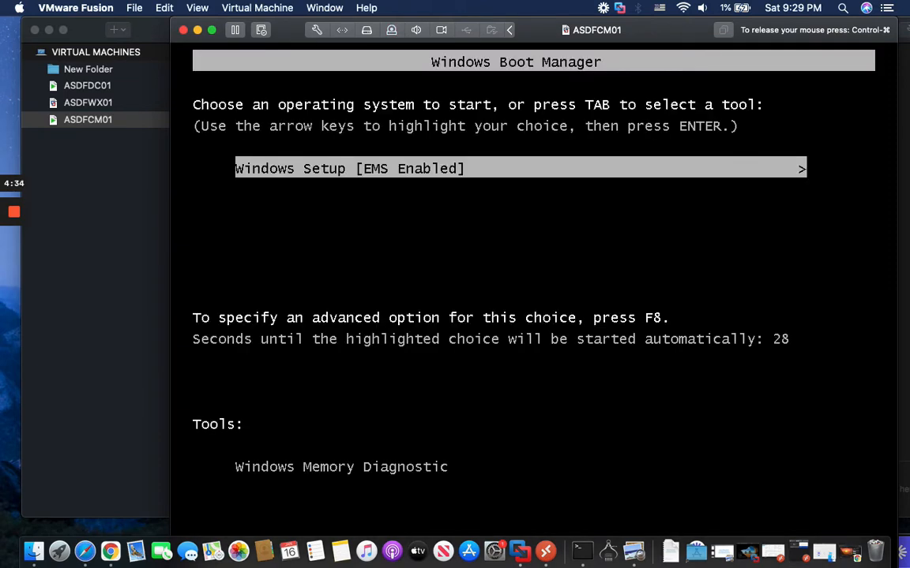
{"action": "key", "text": "Return"}
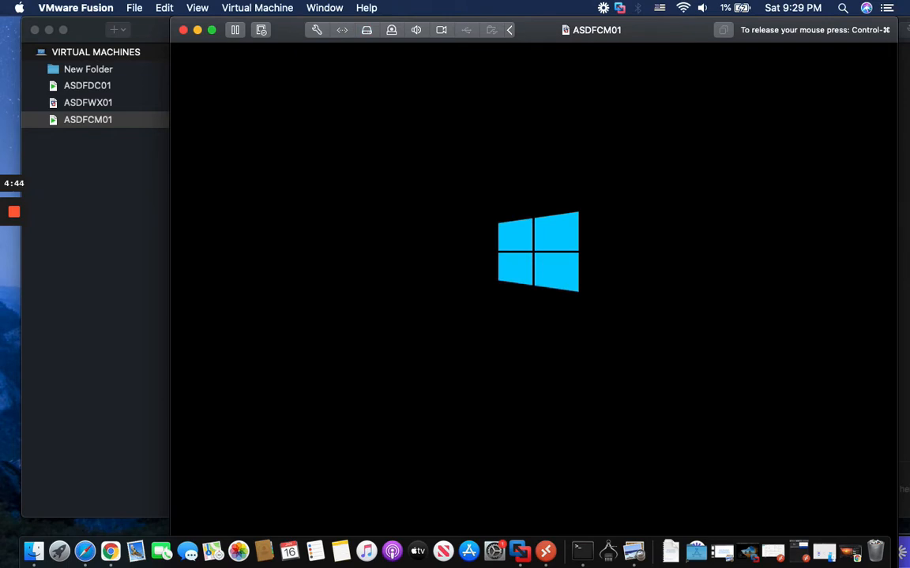
{"action": "key", "text": "ctrl+super"}
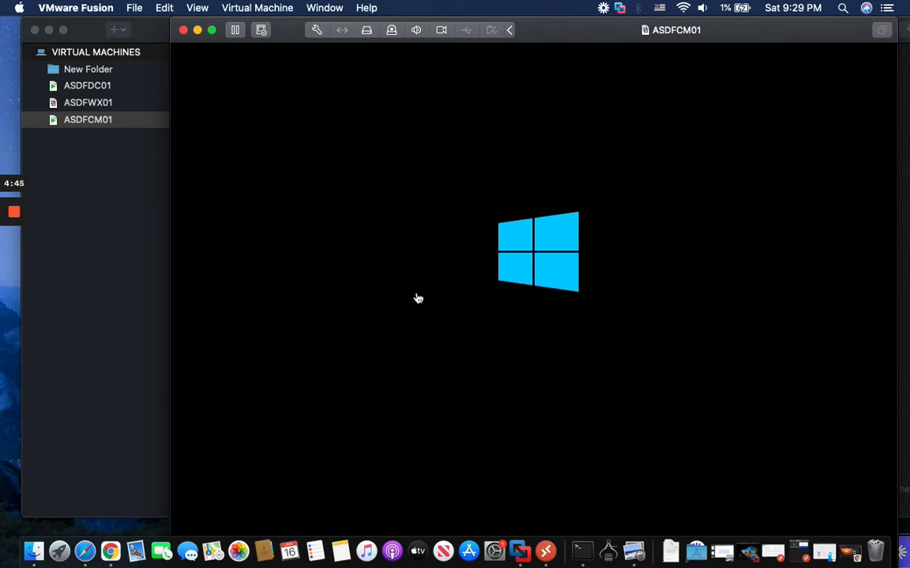
{"action": "left_click", "coordinate": [212, 30]}
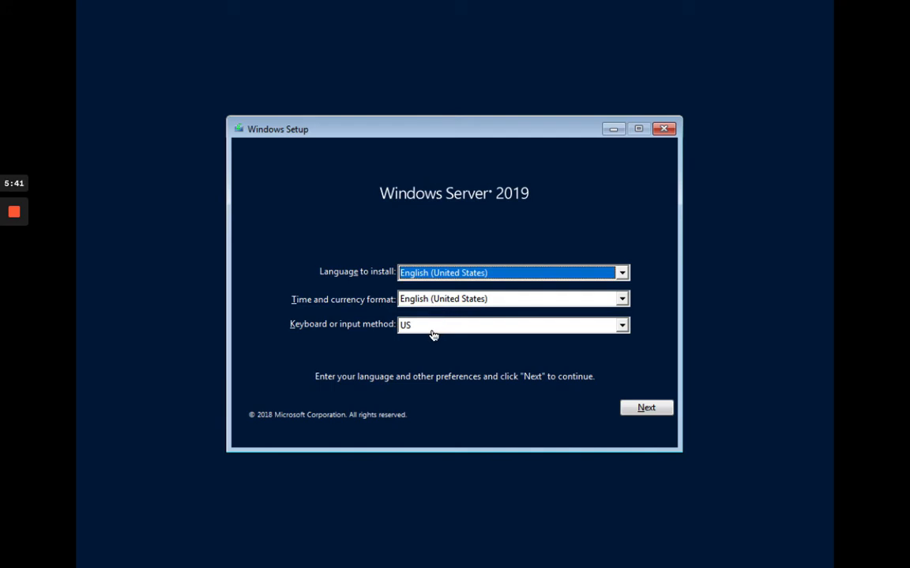
Step: Accept the English (United States) language and US keyboard, then choose Install now
{"action": "left_click", "coordinate": [646, 410]}
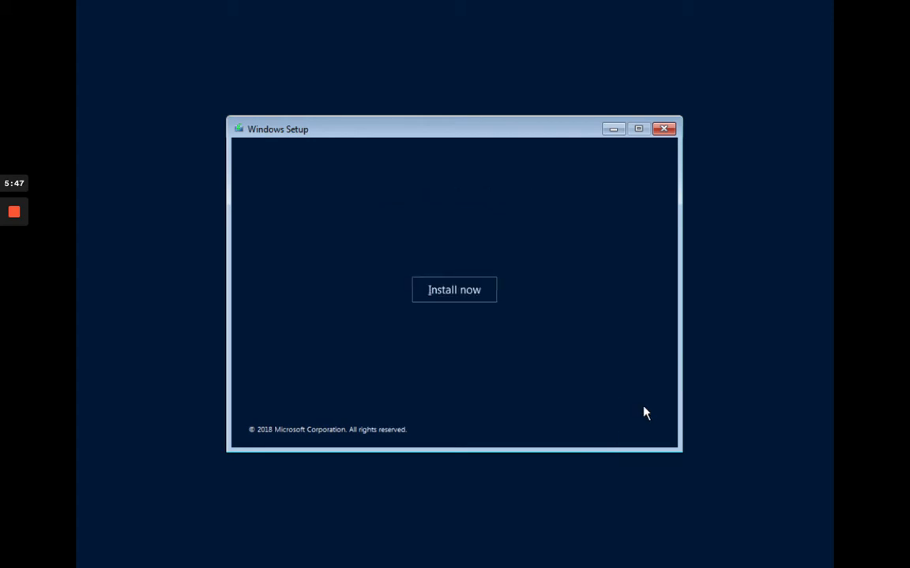
{"action": "left_click", "coordinate": [446, 294]}
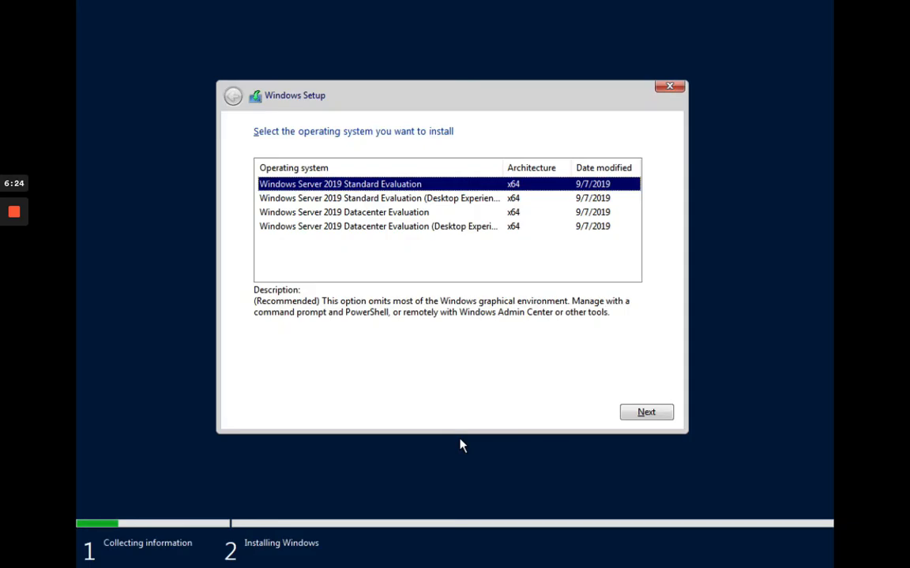
Step: Install Standard Evaluation (Desktop Experience) after accepting the licence, as a Custom install on Drive 0 unallocated space
{"action": "left_click", "coordinate": [386, 201]}
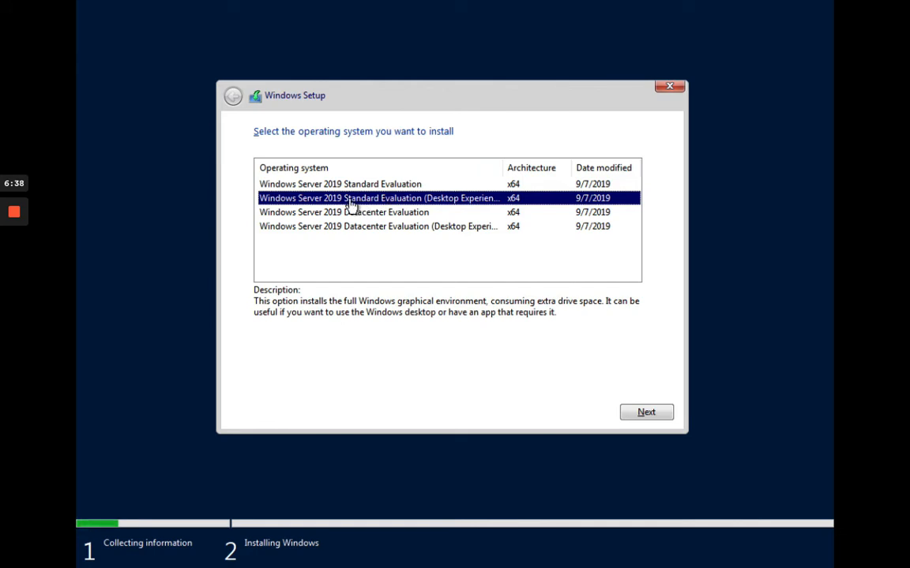
{"action": "left_click", "coordinate": [629, 417]}
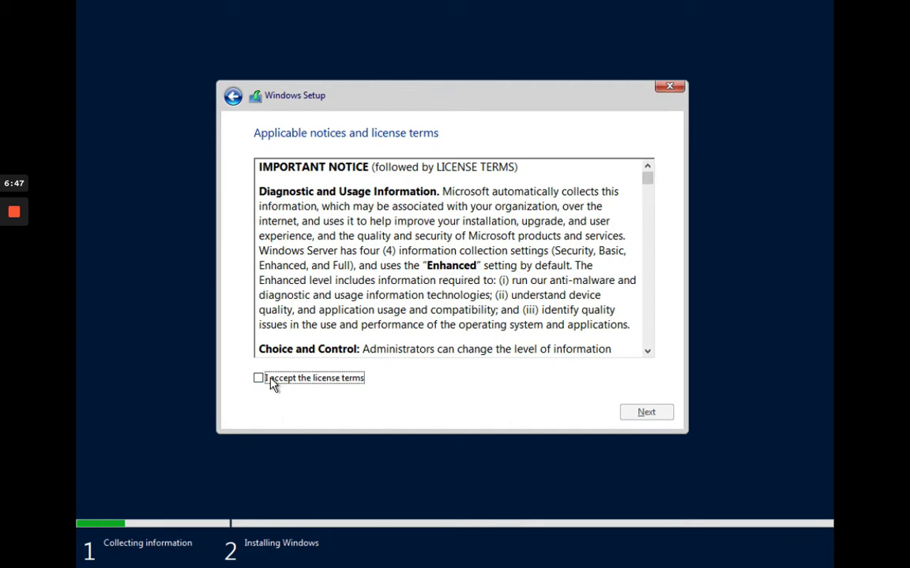
{"action": "left_click", "coordinate": [271, 382]}
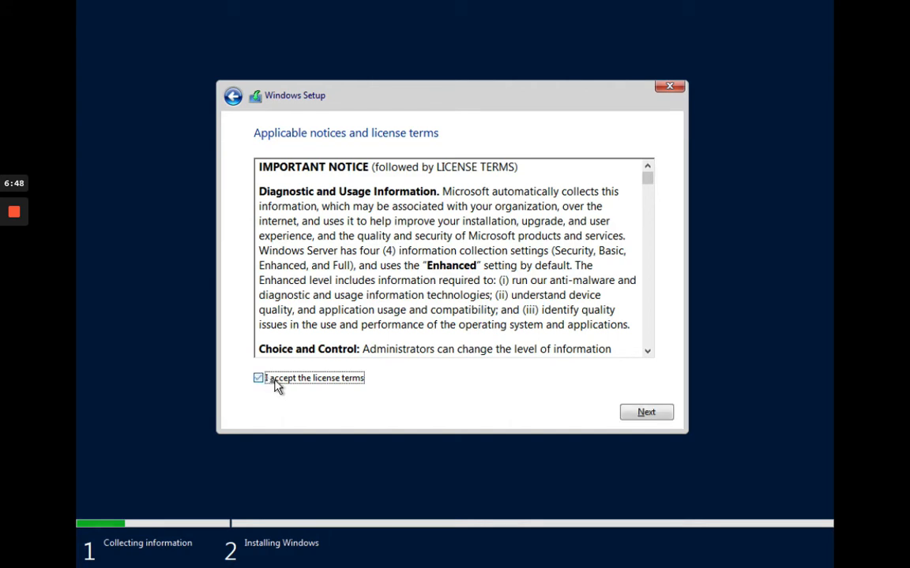
{"action": "left_click", "coordinate": [638, 417]}
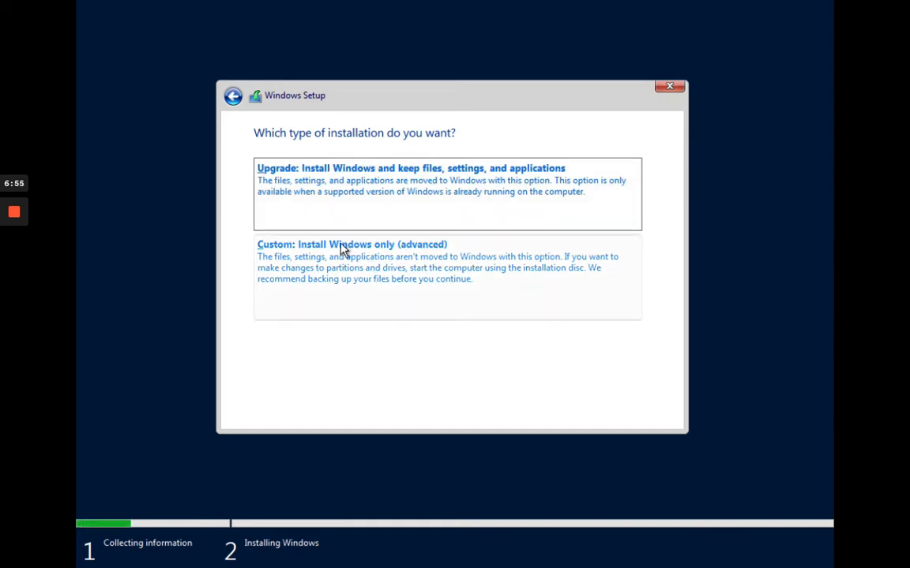
{"action": "left_click", "coordinate": [456, 315]}
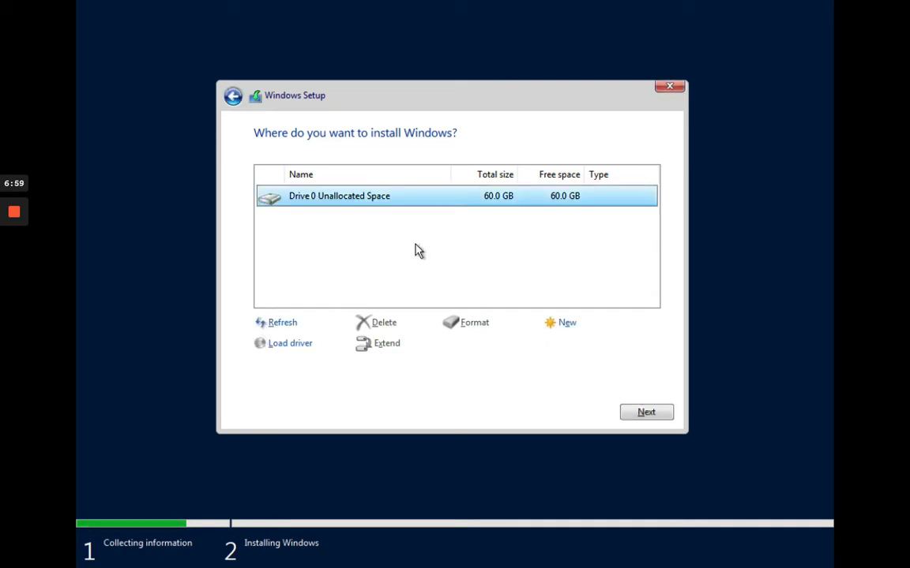
{"action": "left_click", "coordinate": [644, 413]}
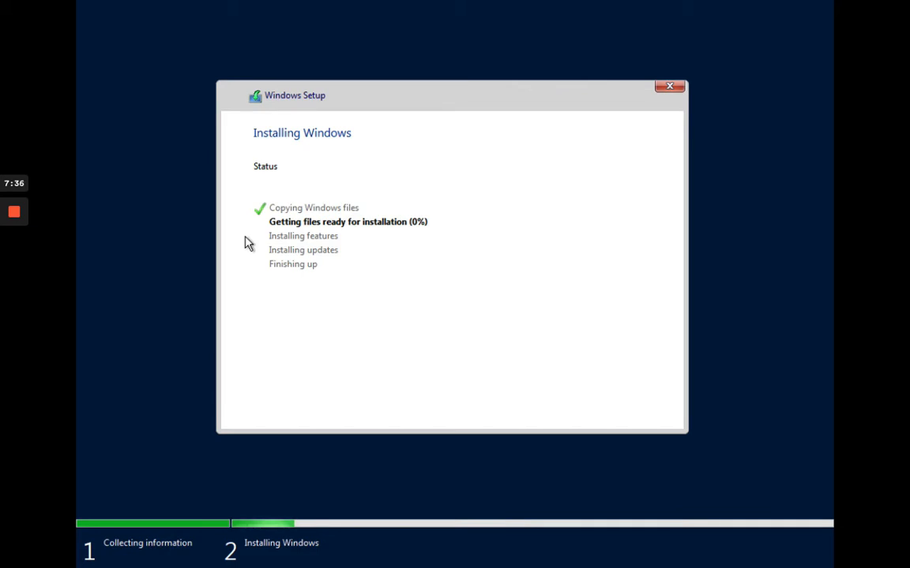
Step: Exit full screen, minimize ASDFCM01, and select the ASDFDC01 virtual machine
{"action": "key", "text": "ctrl+super+f"}
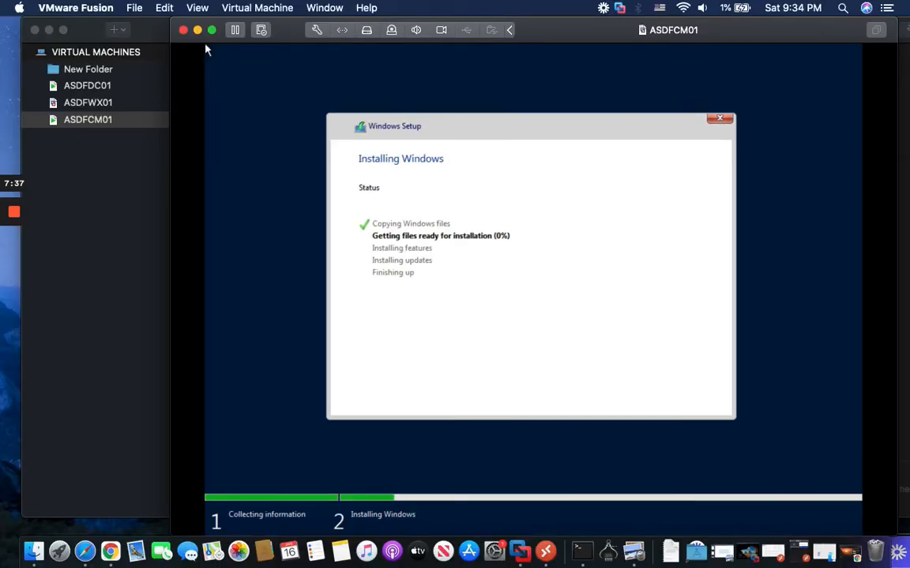
{"action": "left_click", "coordinate": [207, 52]}
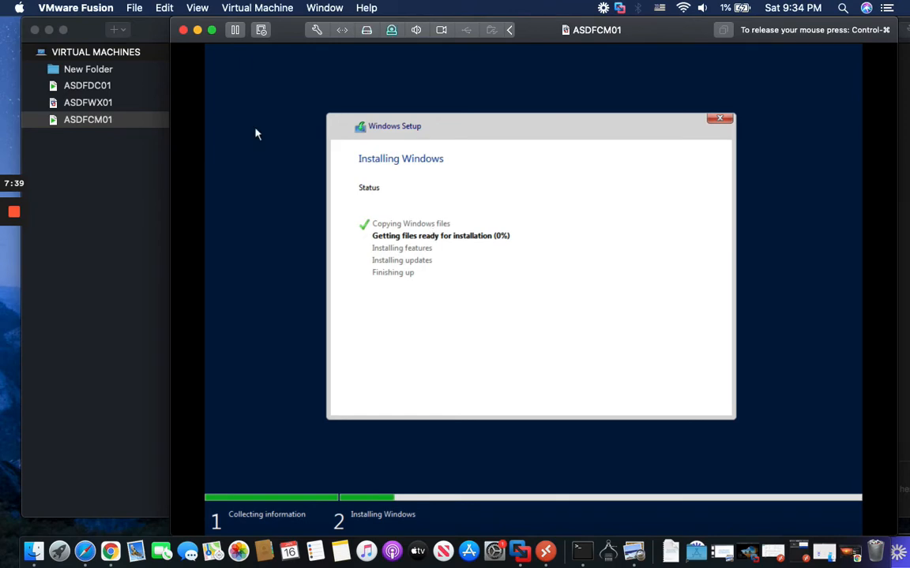
{"action": "key", "text": "ctrl+super"}
{"action": "left_click", "coordinate": [197, 30]}
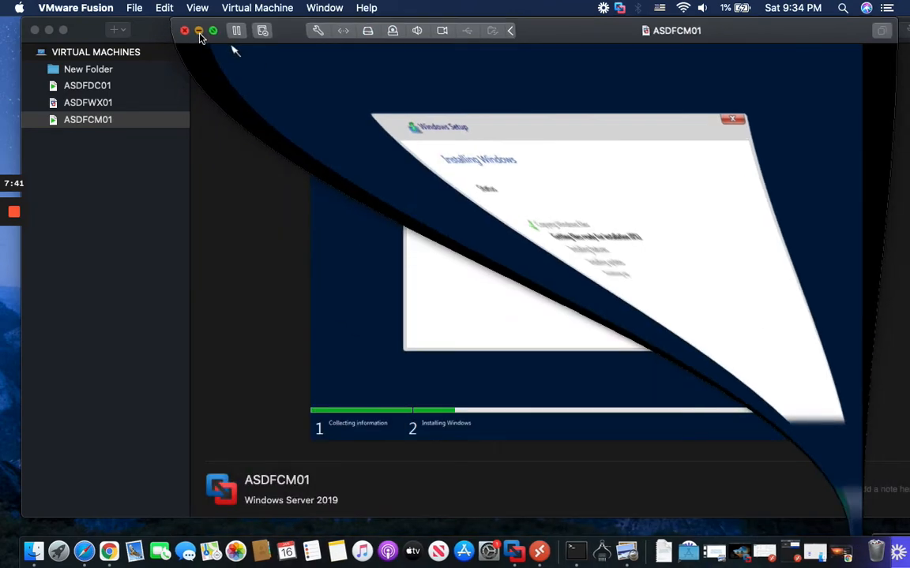
{"action": "left_click", "coordinate": [102, 87]}
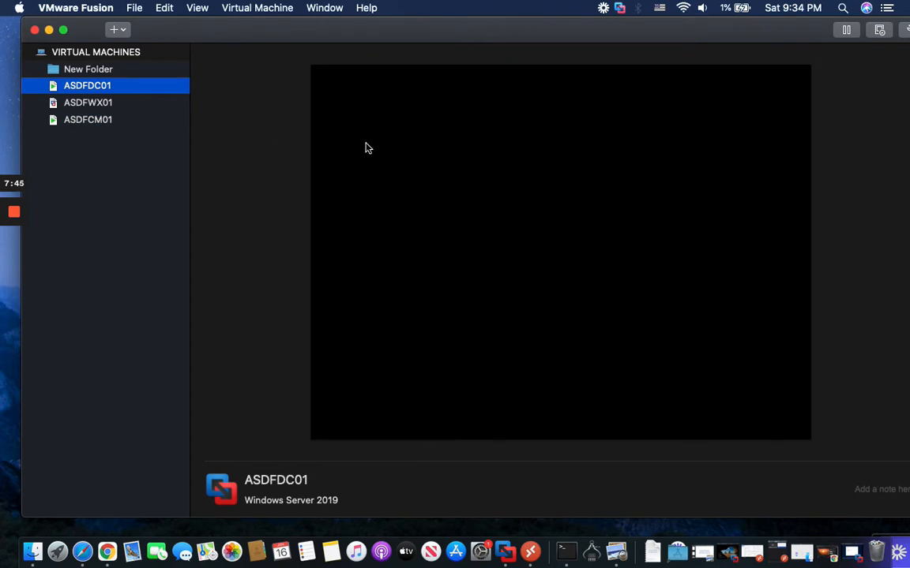
Step: Connect to FusionDC01 in Microsoft Remote Desktop and make the session full screen
{"action": "left_click", "coordinate": [530, 551]}
{"action": "right_click", "coordinate": [543, 138]}
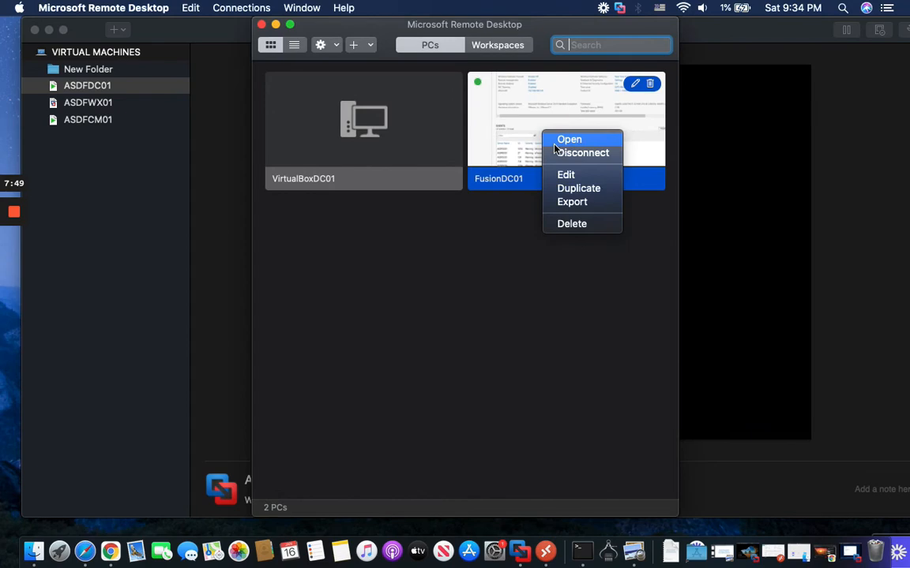
{"action": "left_click", "coordinate": [555, 142]}
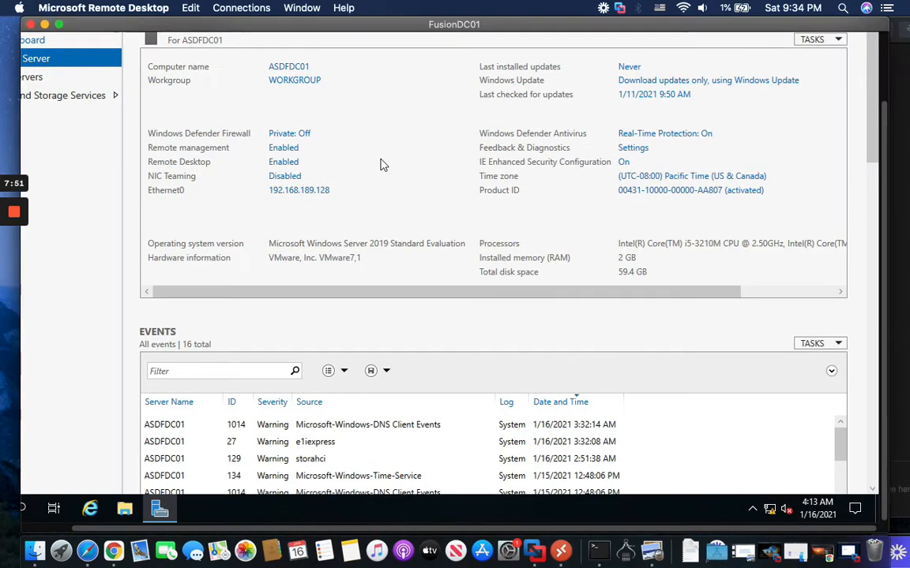
{"action": "left_click", "coordinate": [58, 24]}
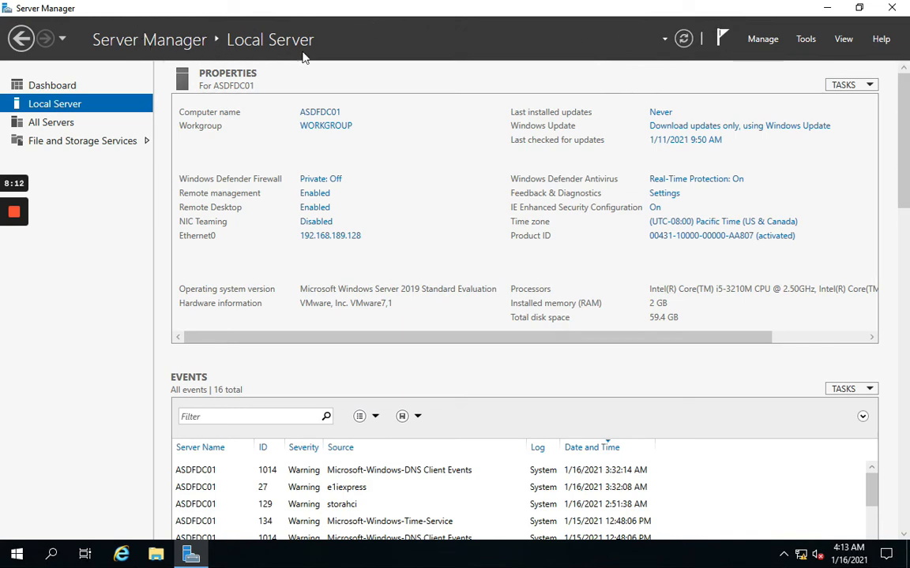
{"action": "left_click", "coordinate": [325, 125]}
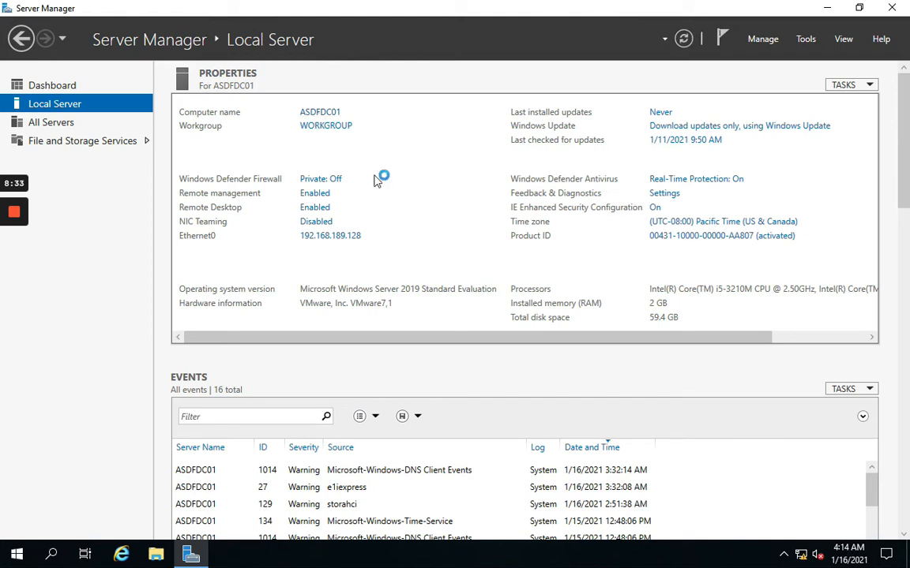
{"action": "left_click", "coordinate": [330, 128]}
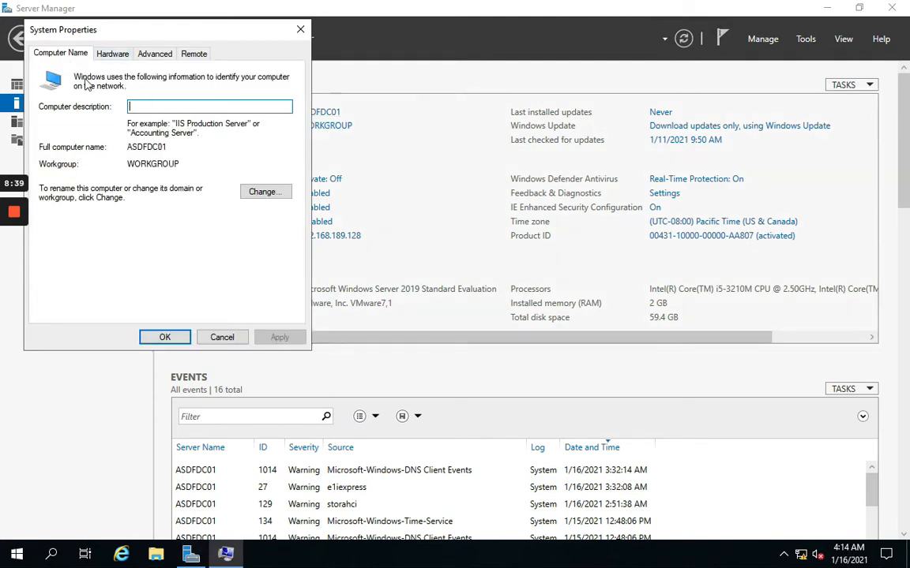
{"action": "left_click", "coordinate": [266, 197]}
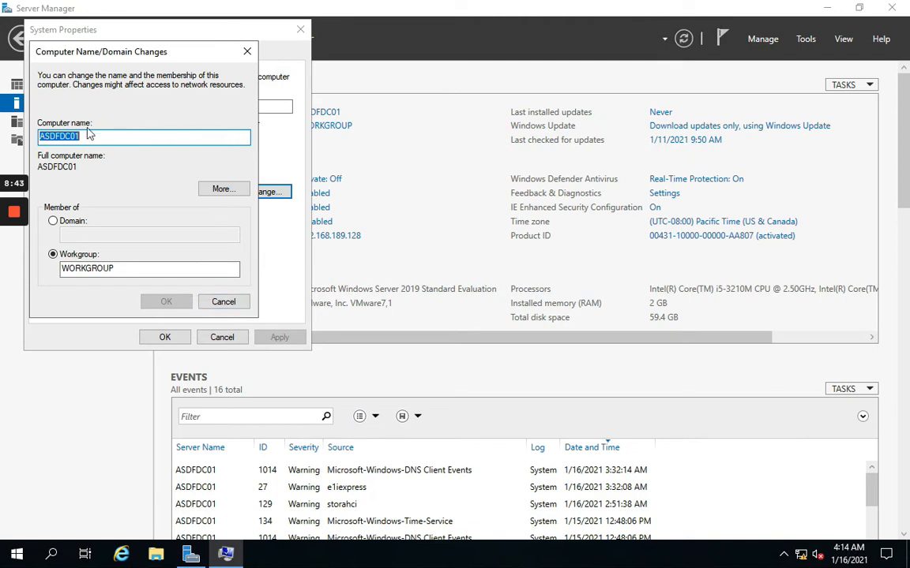
{"action": "left_click", "coordinate": [220, 303]}
{"action": "left_click", "coordinate": [224, 337]}
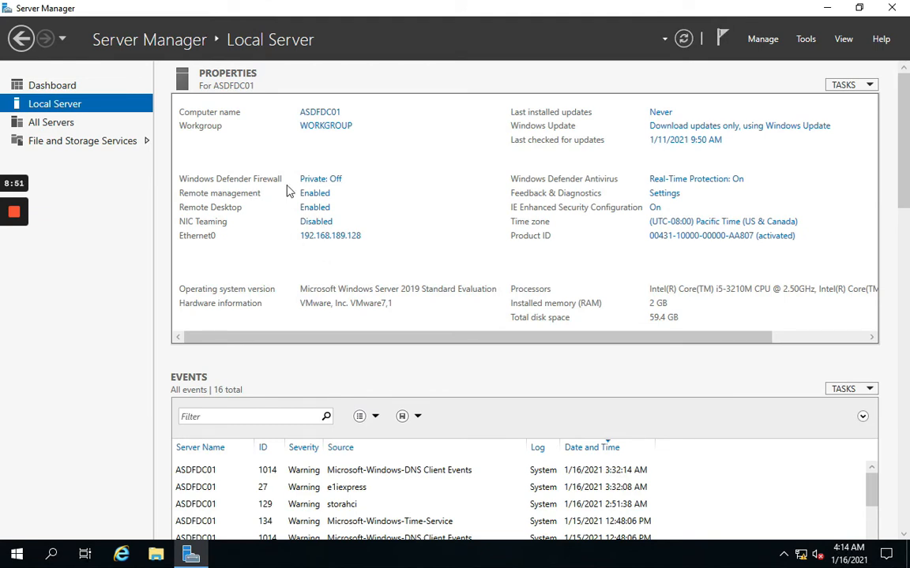
{"action": "left_click", "coordinate": [330, 182]}
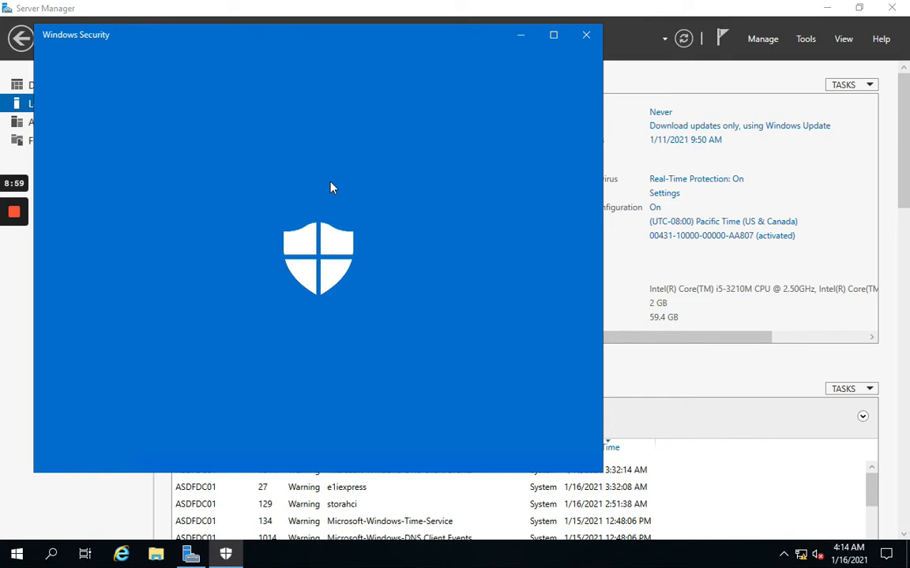
{"action": "left_click", "coordinate": [586, 35]}
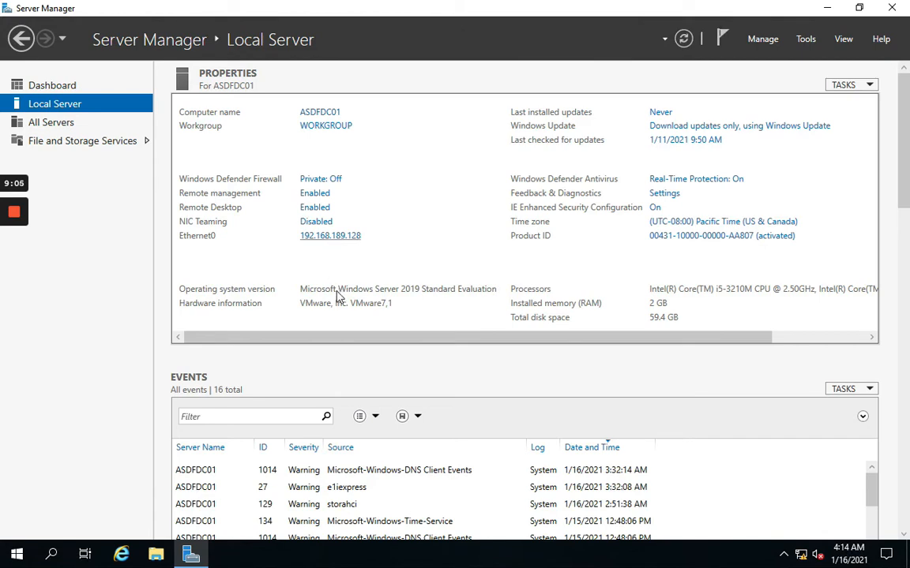
{"action": "left_click", "coordinate": [326, 237]}
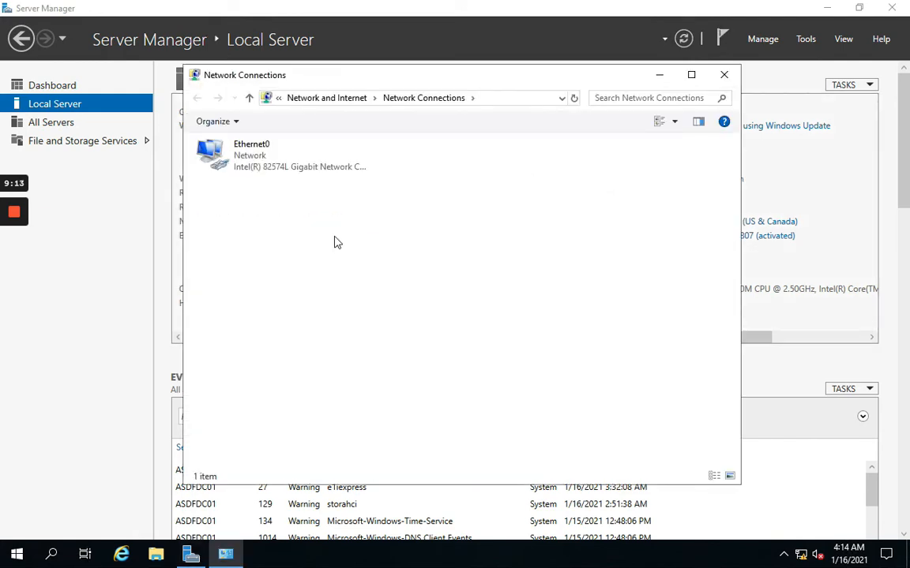
{"action": "left_click", "coordinate": [246, 162]}
{"action": "right_click", "coordinate": [247, 162]}
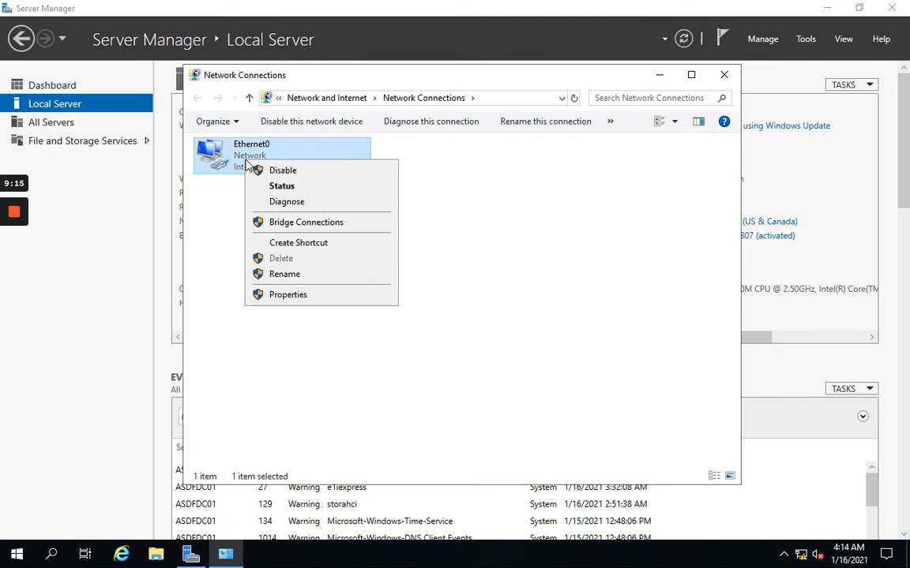
{"action": "left_click", "coordinate": [297, 294]}
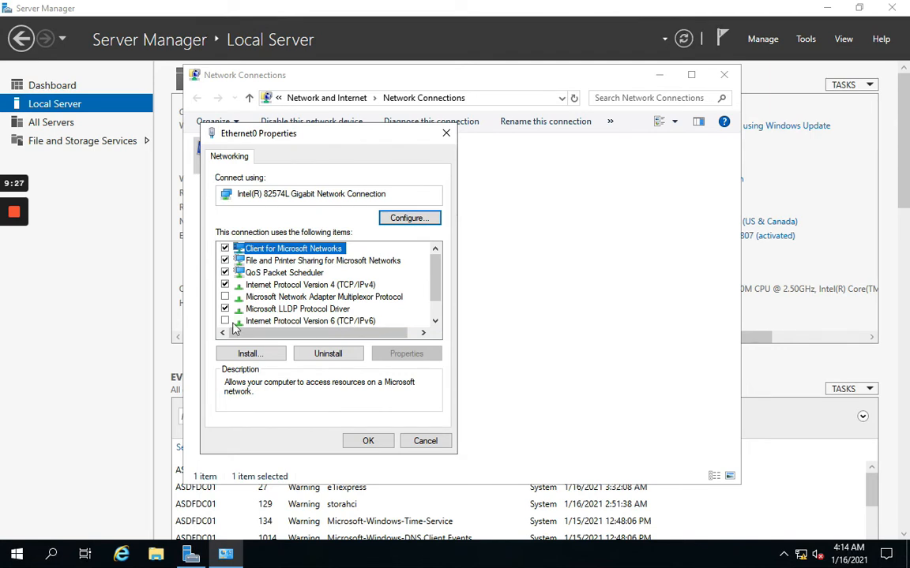
{"action": "left_click", "coordinate": [340, 285]}
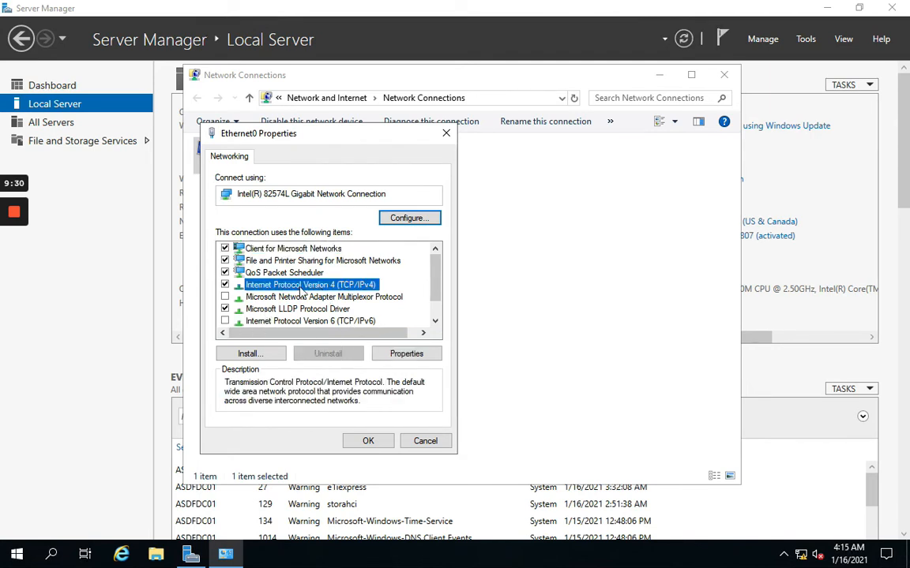
{"action": "left_click", "coordinate": [405, 354]}
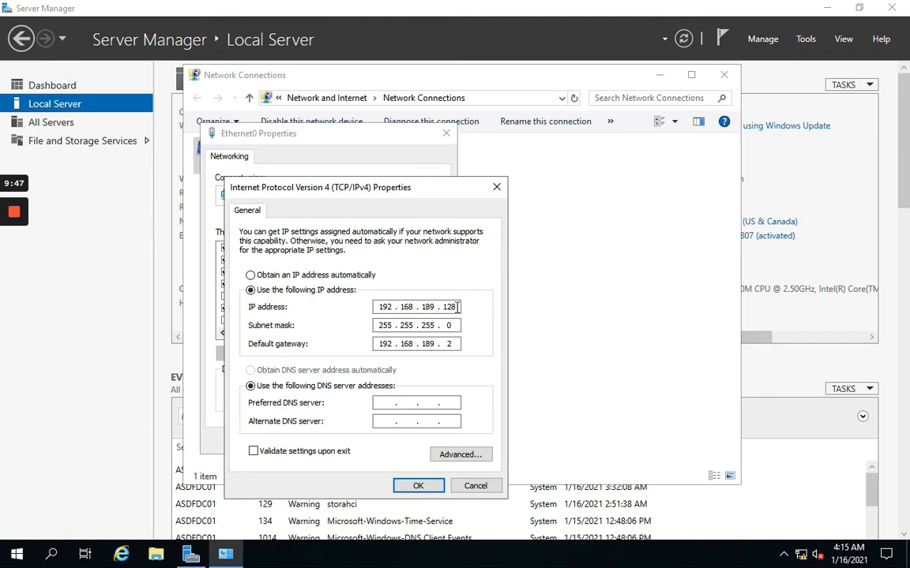
{"action": "left_click", "coordinate": [417, 486]}
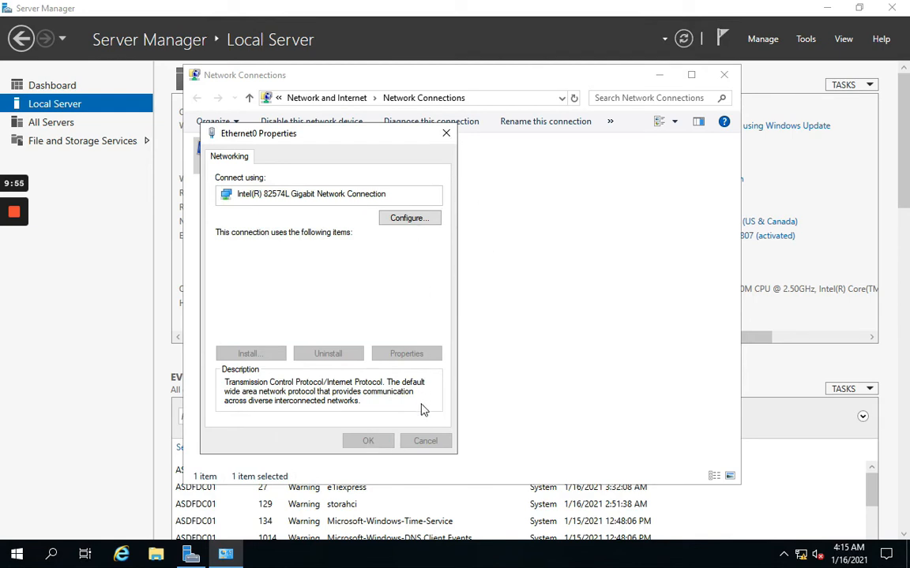
{"action": "left_click", "coordinate": [447, 133]}
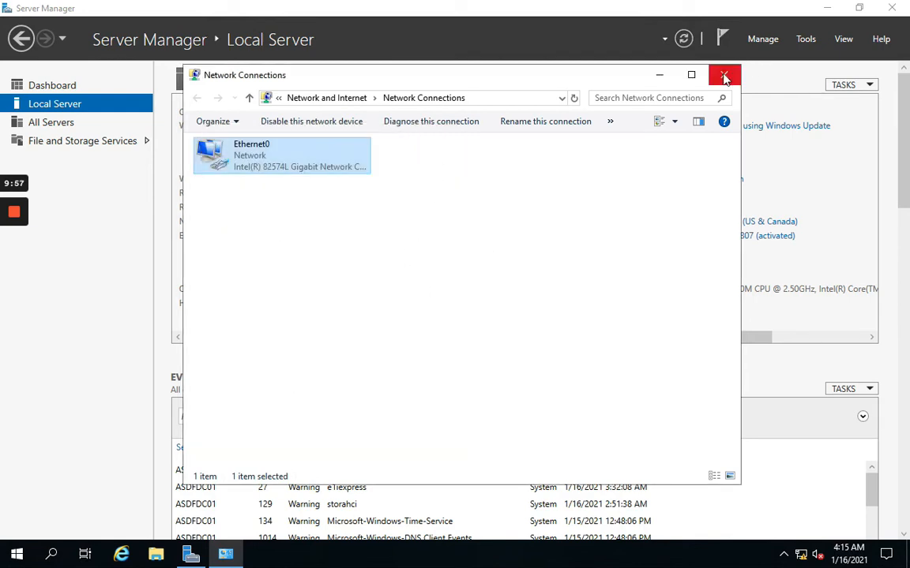
{"action": "left_click", "coordinate": [723, 74]}
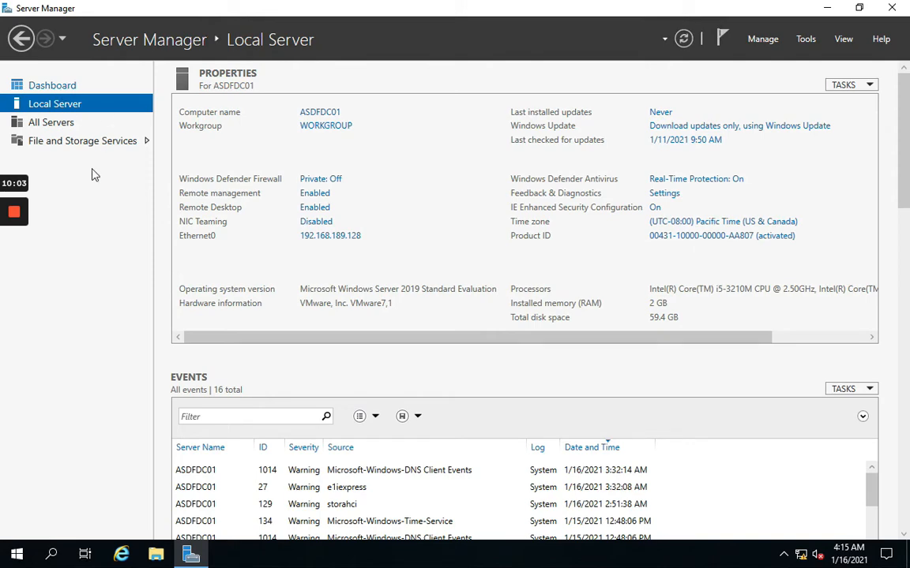
Step: Start Add Roles and Features as a role-based install targeting ASDFDC01
{"action": "left_click", "coordinate": [48, 88]}
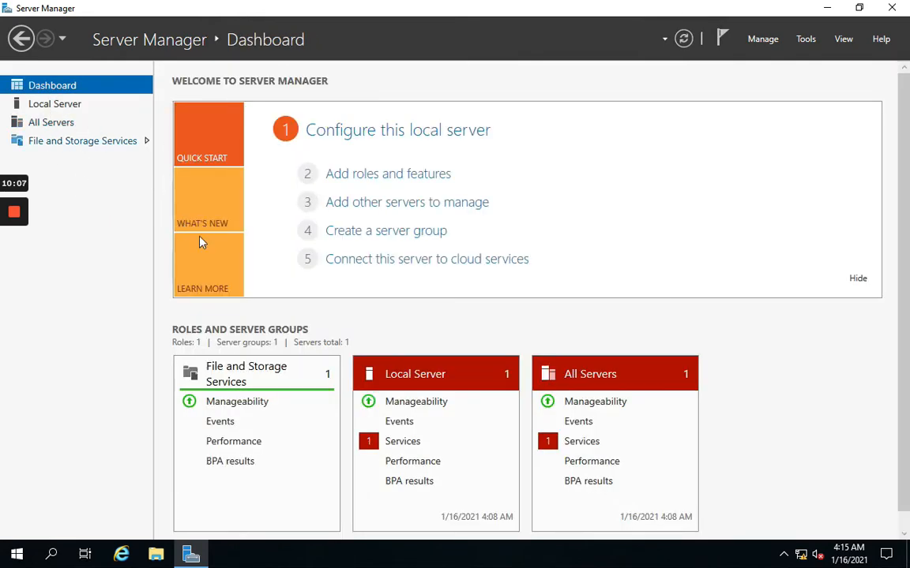
{"action": "left_click", "coordinate": [393, 178]}
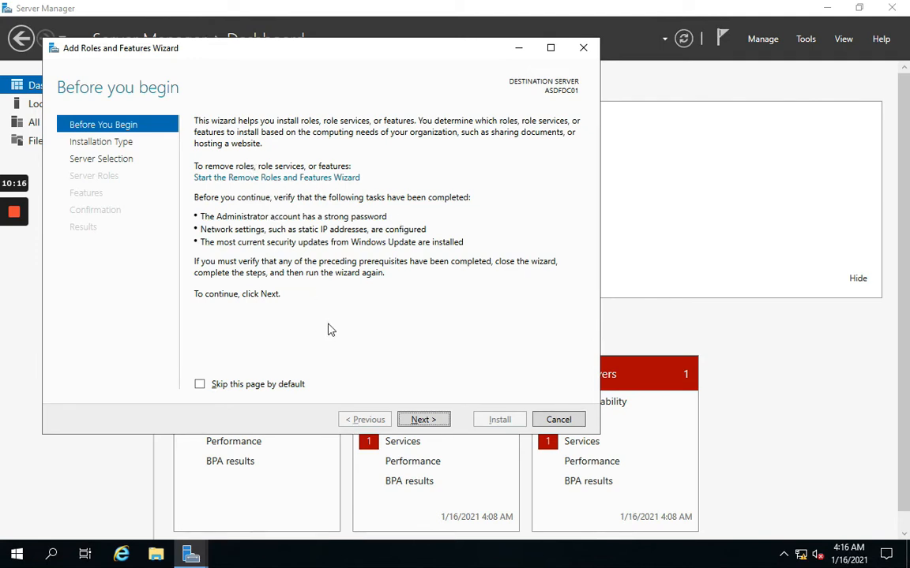
{"action": "left_click", "coordinate": [425, 420]}
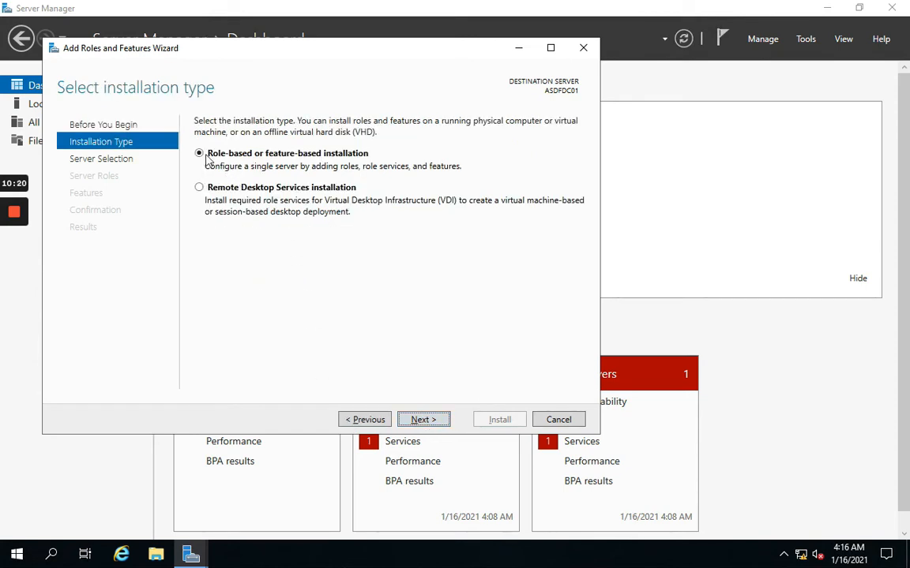
{"action": "left_click", "coordinate": [424, 420]}
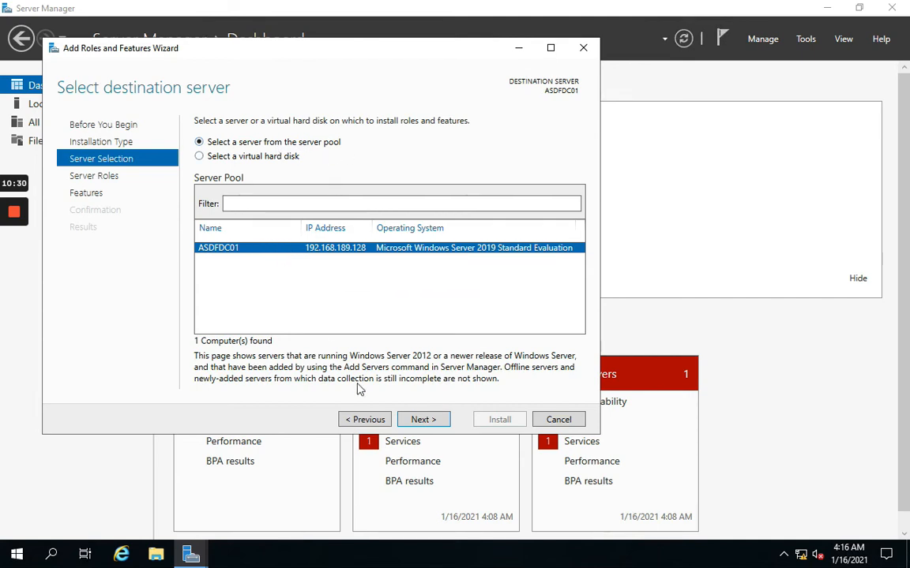
{"action": "left_click", "coordinate": [419, 421]}
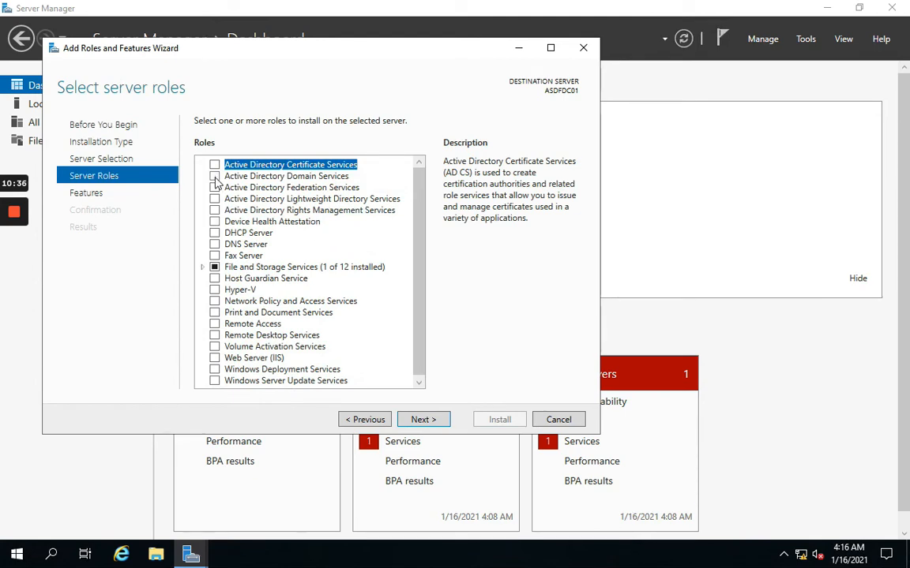
Step: Select Active Directory Domain Services with its management features and continue to Features
{"action": "left_click", "coordinate": [215, 177]}
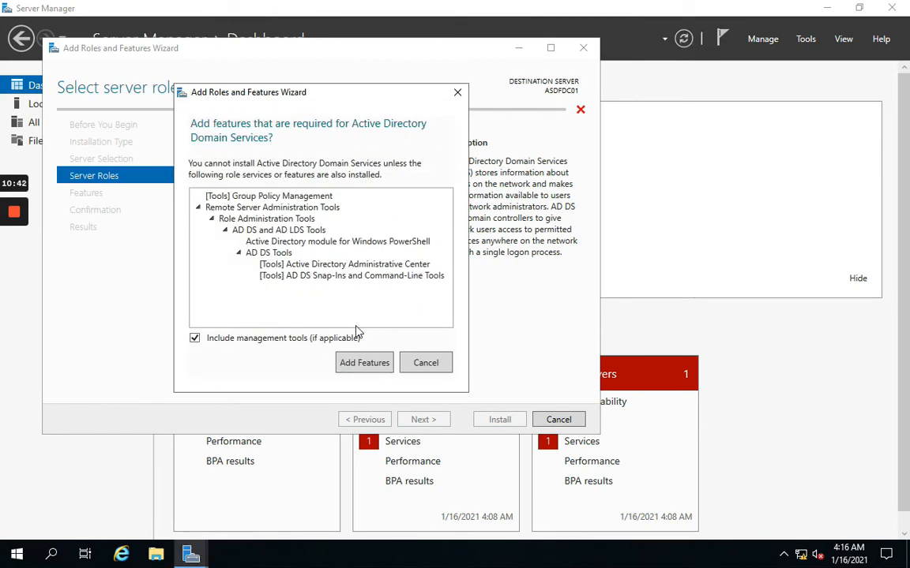
{"action": "left_click", "coordinate": [363, 362]}
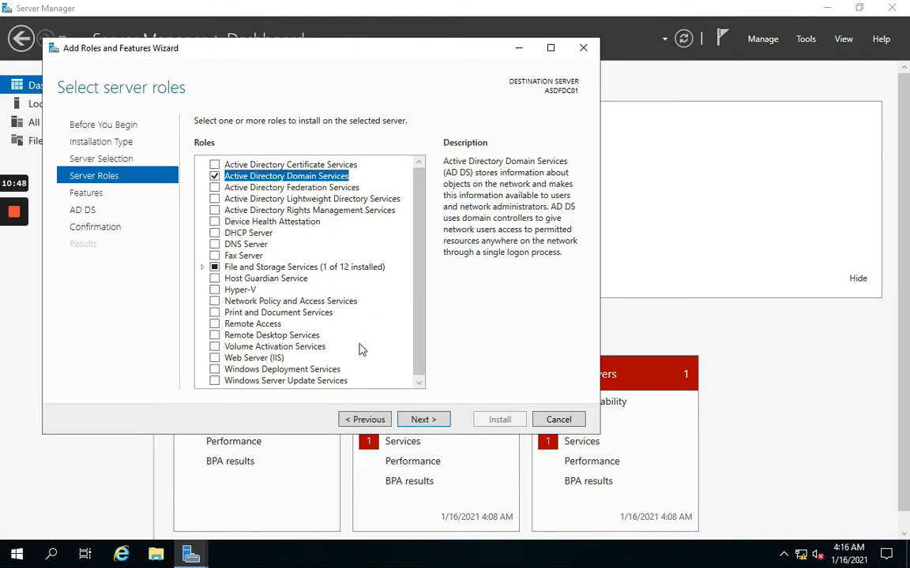
{"action": "left_click", "coordinate": [424, 421]}
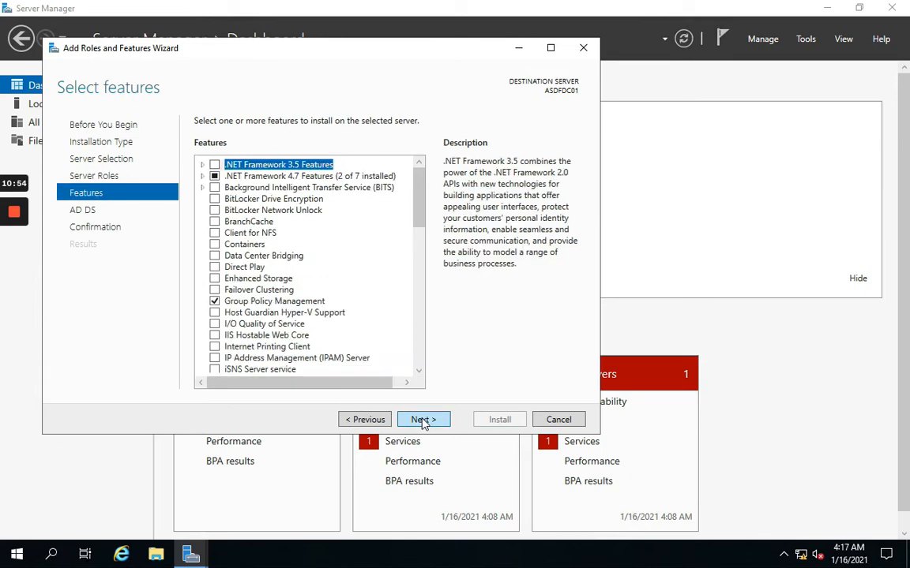
Step: Advance to the AD DS information page after reviewing the features list
{"action": "left_click", "coordinate": [424, 420]}
{"action": "left_click", "coordinate": [351, 420]}
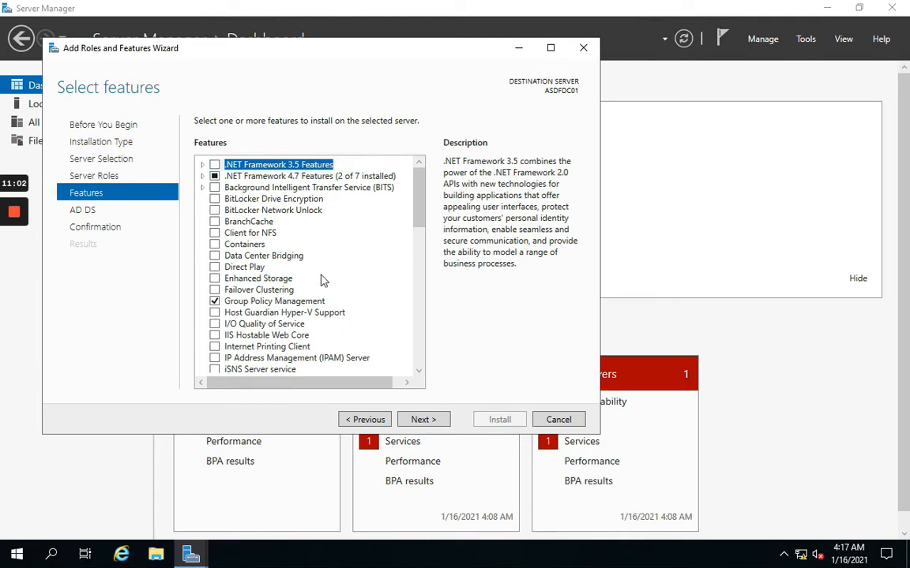
{"action": "scroll", "coordinate": [322, 279], "scroll_direction": "down", "scroll_amount": 4}
{"action": "scroll", "coordinate": [321, 279], "scroll_direction": "up", "scroll_amount": 4}
{"action": "scroll", "coordinate": [322, 280], "scroll_direction": "down", "scroll_amount": 1}
{"action": "scroll", "coordinate": [321, 280], "scroll_direction": "up", "scroll_amount": 1}
{"action": "scroll", "coordinate": [289, 301], "scroll_direction": "down", "scroll_amount": 6}
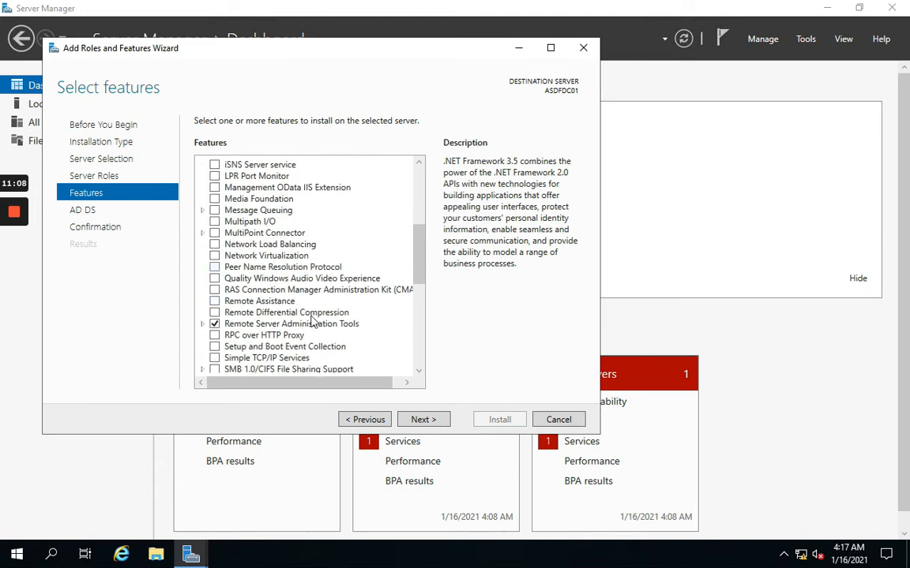
{"action": "left_click", "coordinate": [418, 422]}
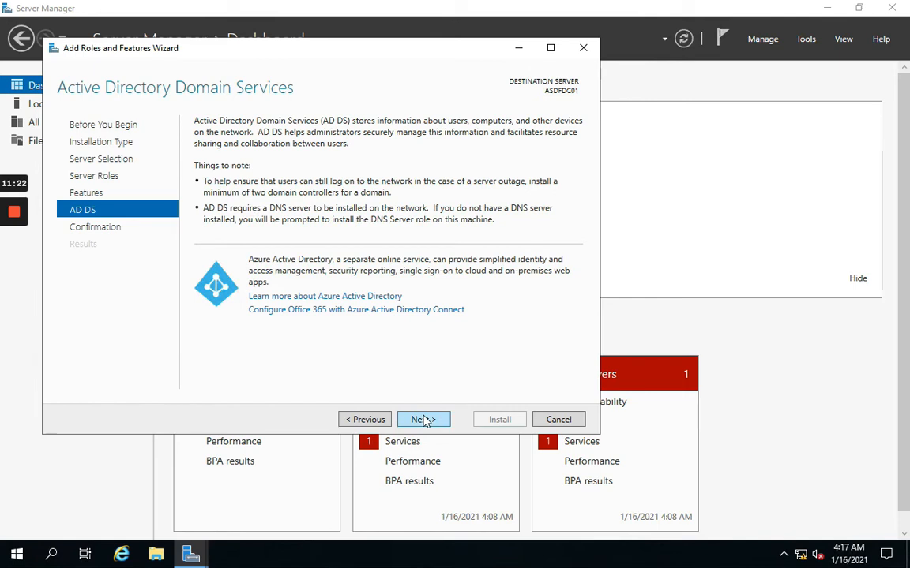
Step: Minimize the wizard and open the Run box from the Start button's quick links
{"action": "left_click", "coordinate": [518, 49]}
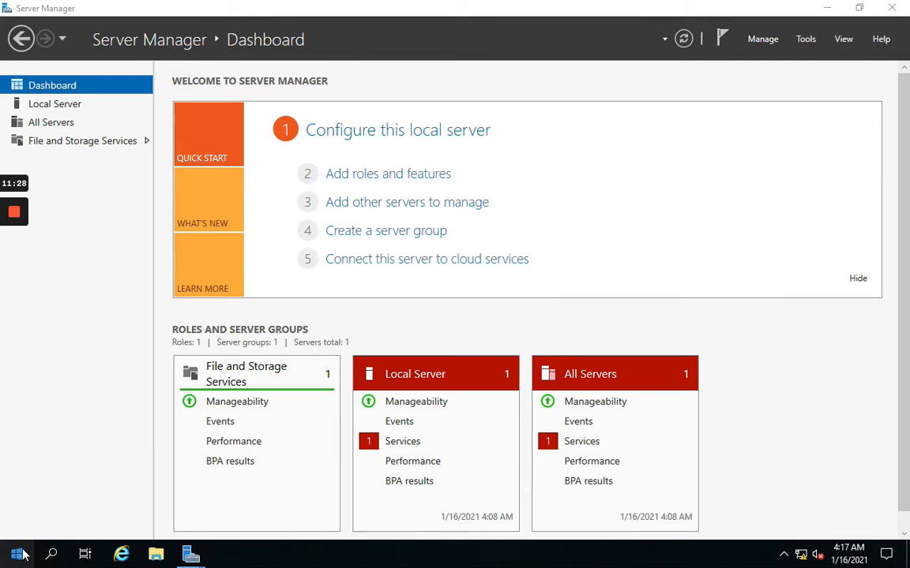
{"action": "right_click", "coordinate": [21, 555]}
{"action": "left_click", "coordinate": [56, 485]}
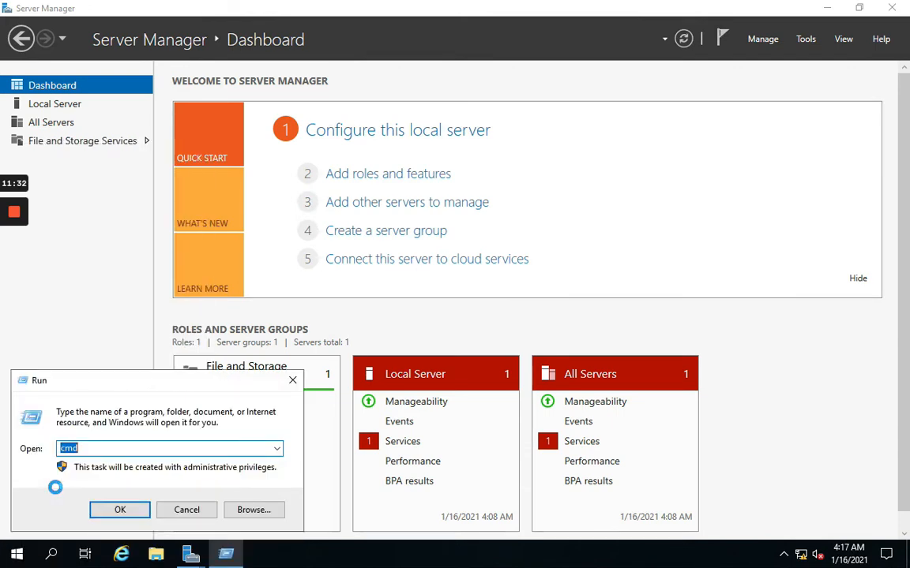
Step: Run lusrmgr.msc, correcting the mistyped 'lusermgr.' after the not-found error
{"action": "type", "text": "lusermgr."}
{"action": "key", "text": "Return"}
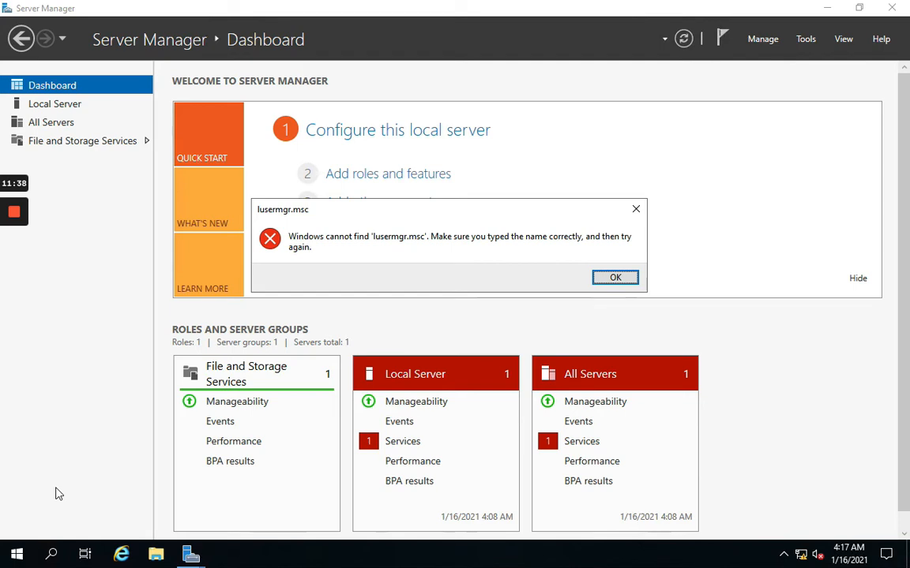
{"action": "key", "text": "Return"}
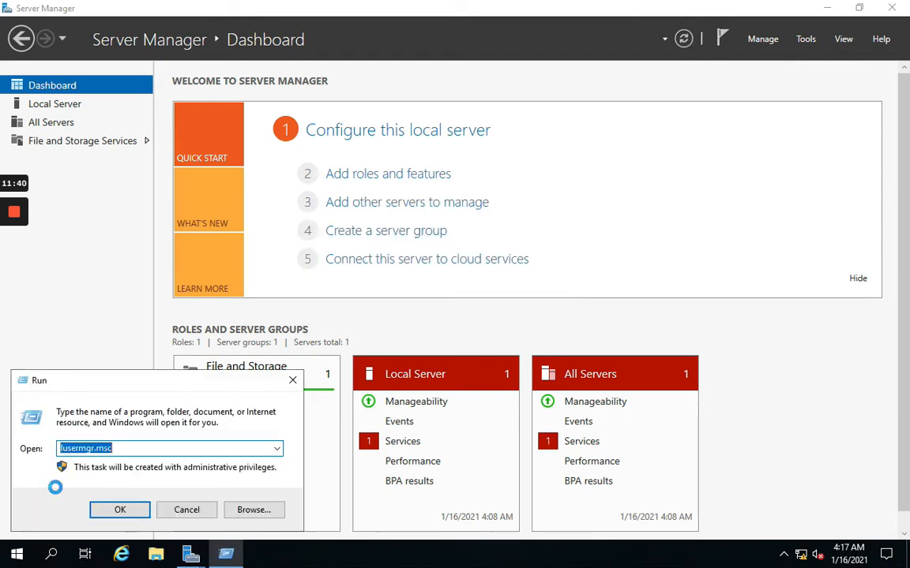
{"action": "type", "text": "lusrmgr.msc"}
{"action": "key", "text": "Return"}
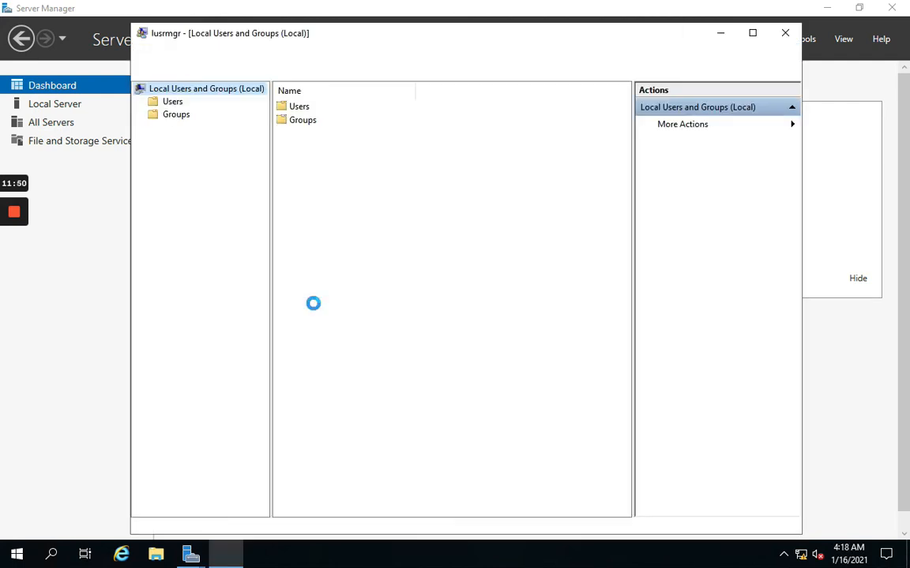
Step: Open the SU account's Properties from the Users folder
{"action": "double_click", "coordinate": [300, 106]}
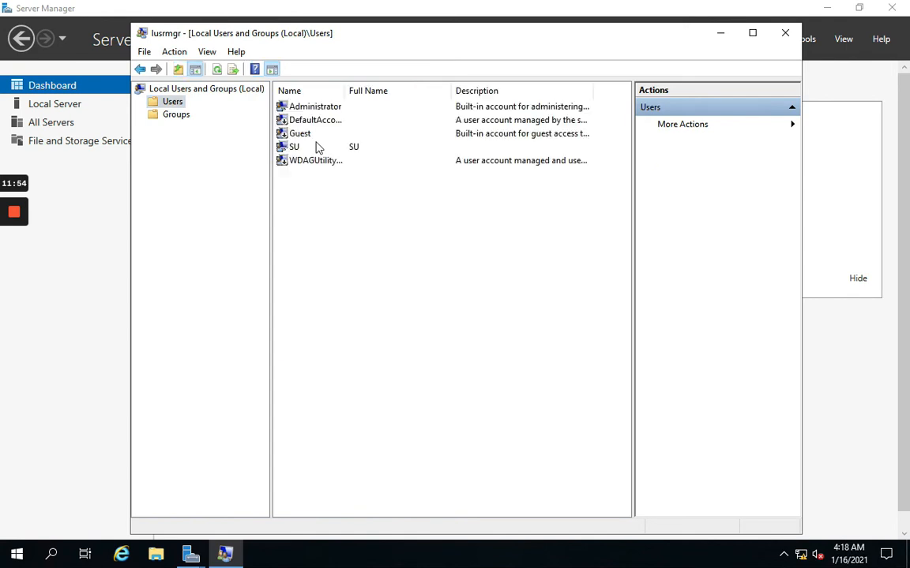
{"action": "left_click", "coordinate": [319, 110]}
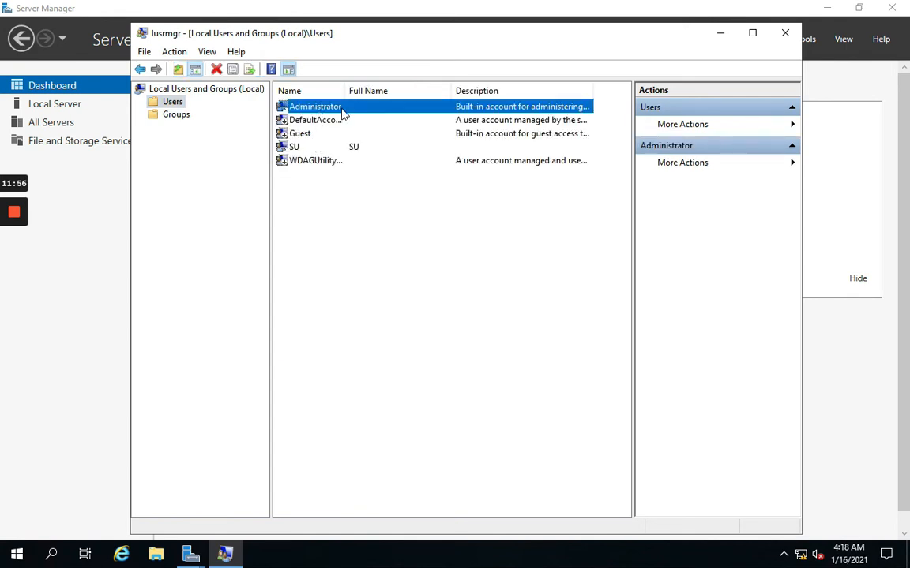
{"action": "left_click", "coordinate": [295, 149]}
{"action": "right_click", "coordinate": [295, 149]}
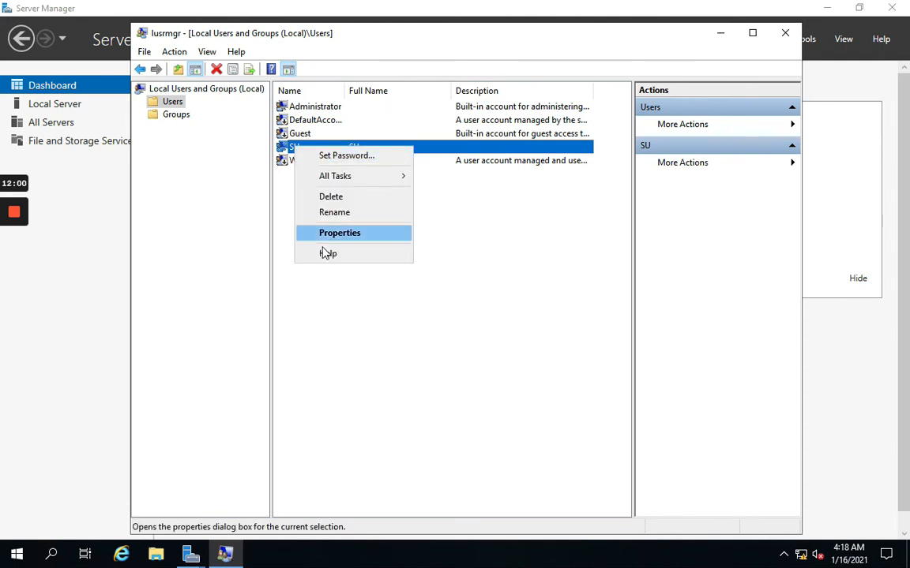
{"action": "left_click", "coordinate": [321, 238]}
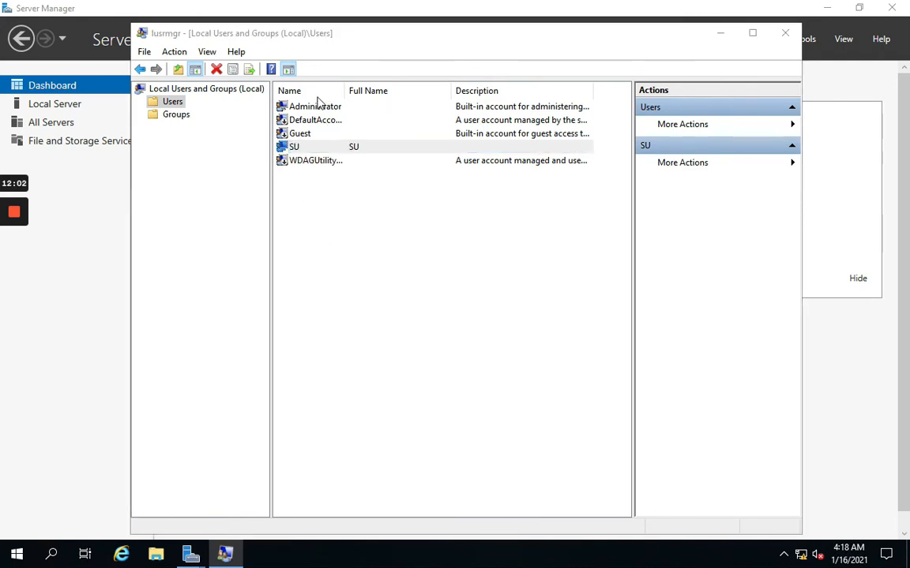
Step: Review SU's group memberships, including Administrators, then close Local Users and Groups unchanged
{"action": "left_click_drag", "start_coordinate": [390, 111], "coordinate": [438, 138]}
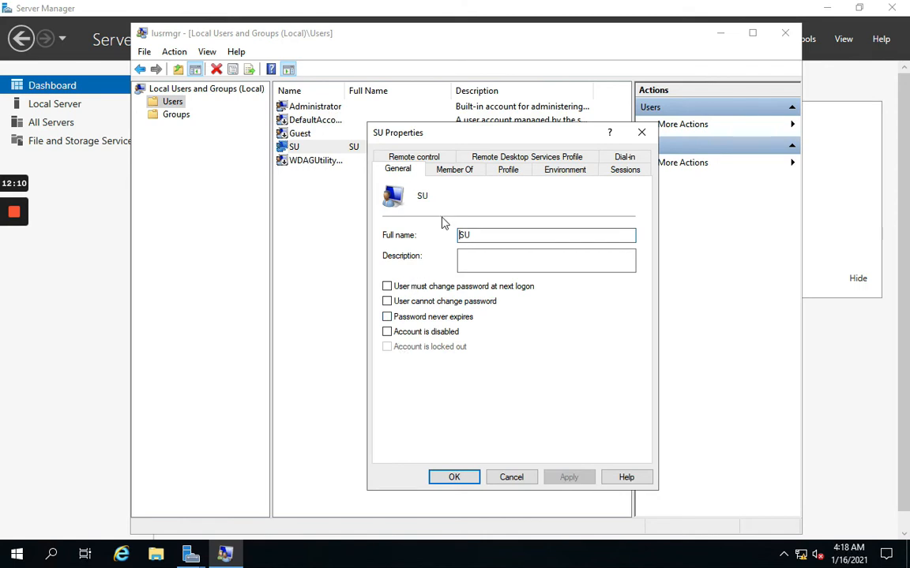
{"action": "left_click", "coordinate": [458, 172]}
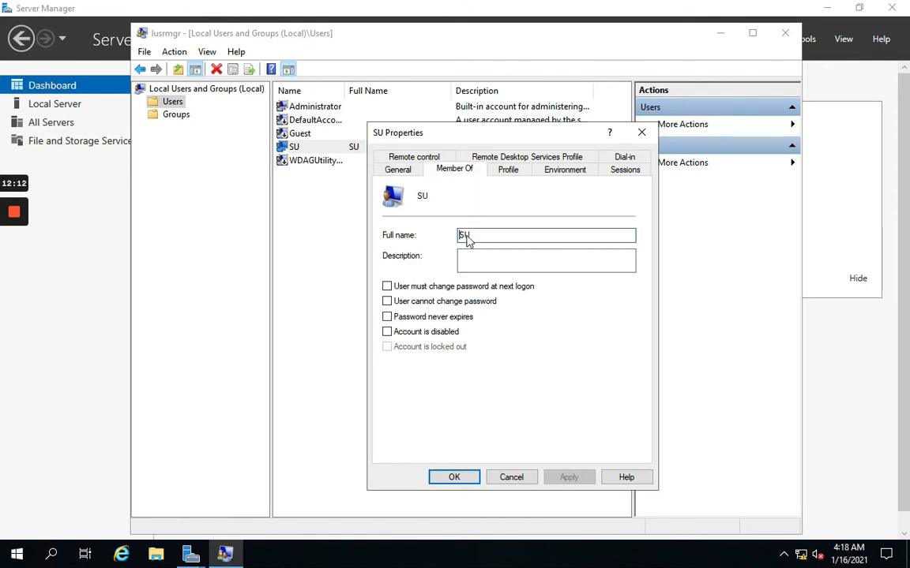
{"action": "left_click", "coordinate": [422, 206]}
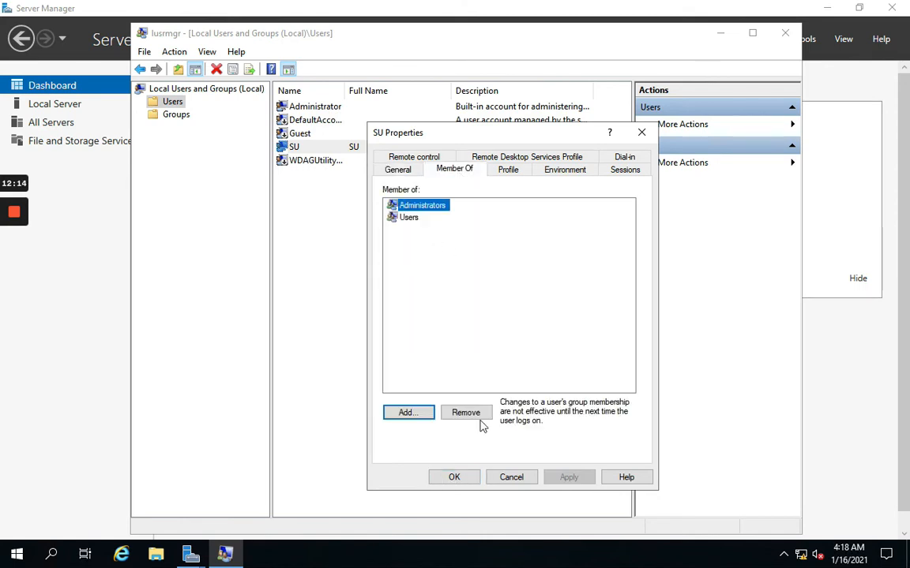
{"action": "left_click", "coordinate": [510, 477]}
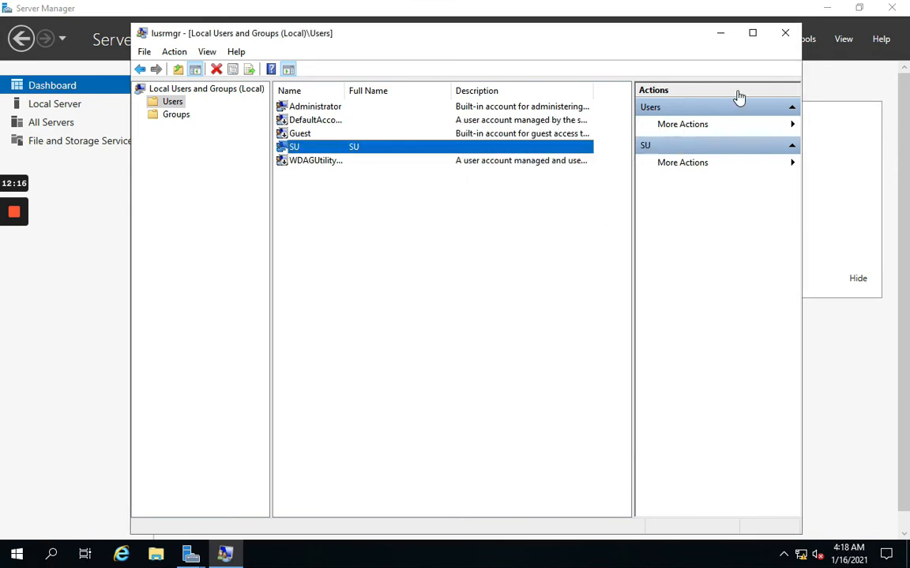
{"action": "left_click", "coordinate": [785, 34]}
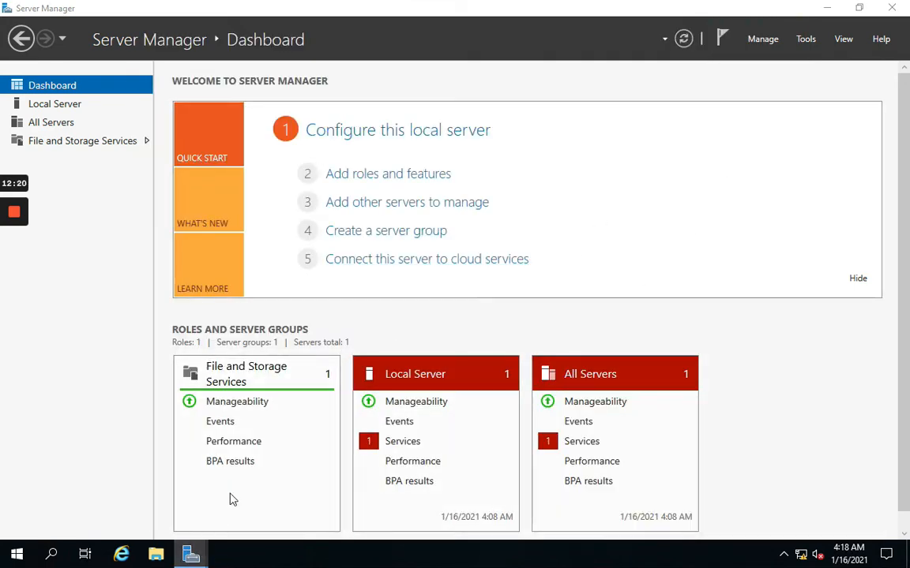
Step: Resume the Add Roles and Features wizard and install AD DS with automatic restart allowed
{"action": "left_click", "coordinate": [199, 559]}
{"action": "left_click", "coordinate": [276, 480]}
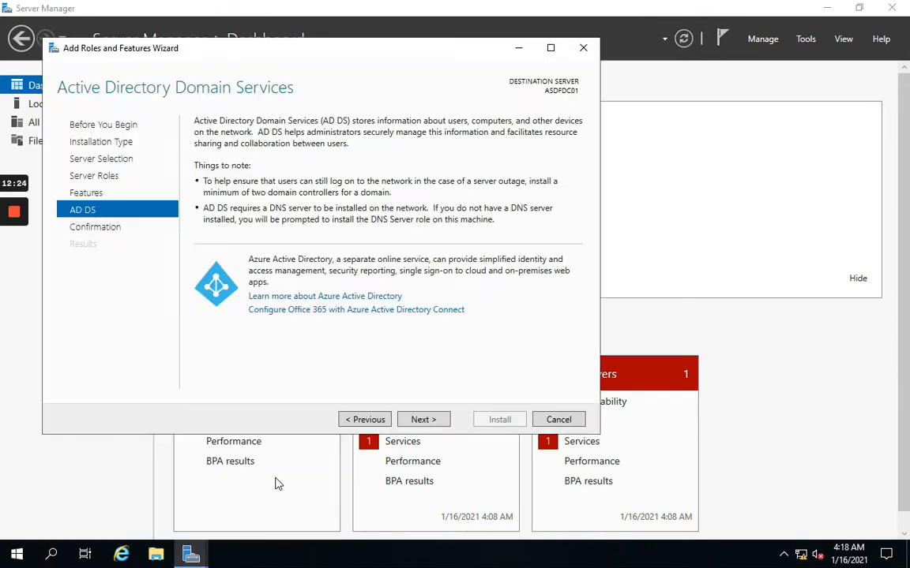
{"action": "left_click", "coordinate": [431, 422]}
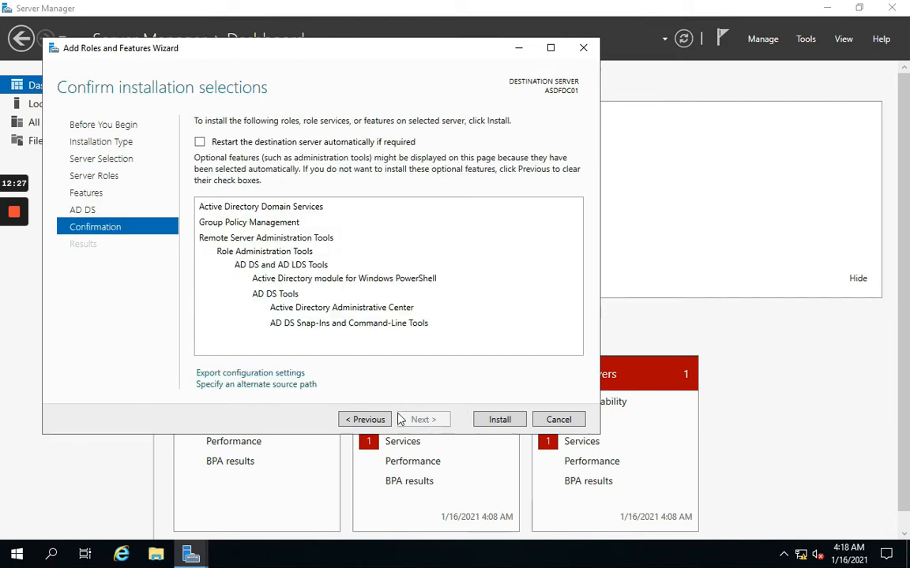
{"action": "left_click", "coordinate": [199, 142]}
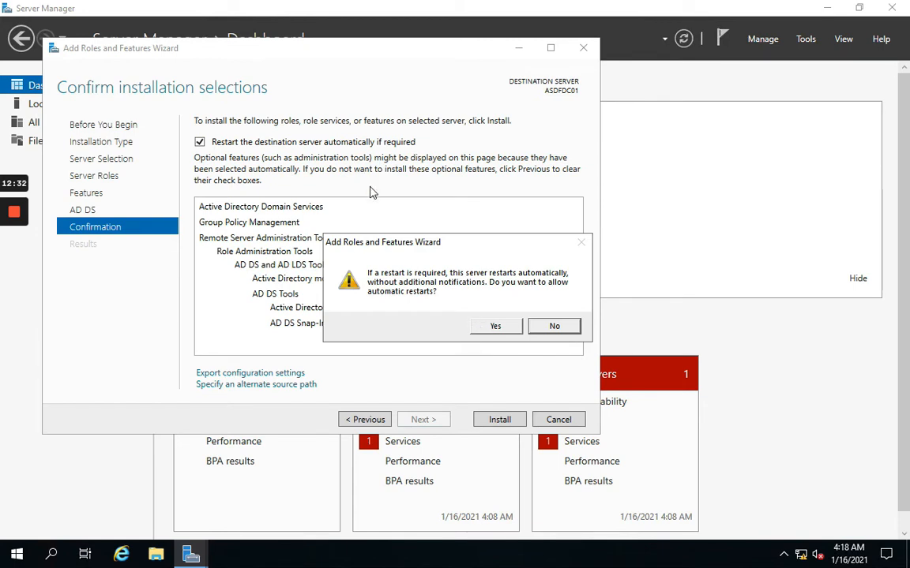
{"action": "left_click", "coordinate": [490, 327]}
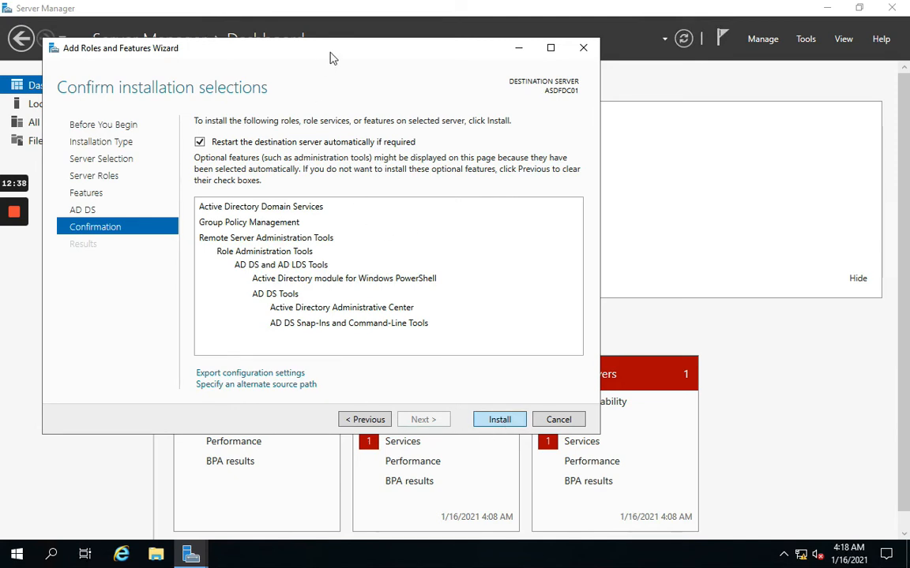
{"action": "left_click_drag", "start_coordinate": [328, 55], "coordinate": [475, 64]}
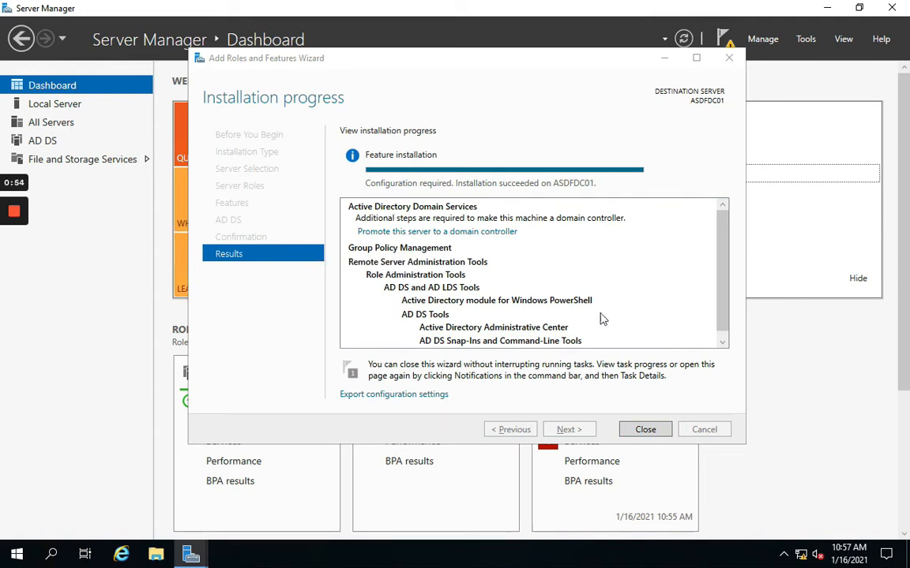
Step: Close the finished installation and choose 'Promote this server to a domain controller' from notifications
{"action": "left_click", "coordinate": [646, 436]}
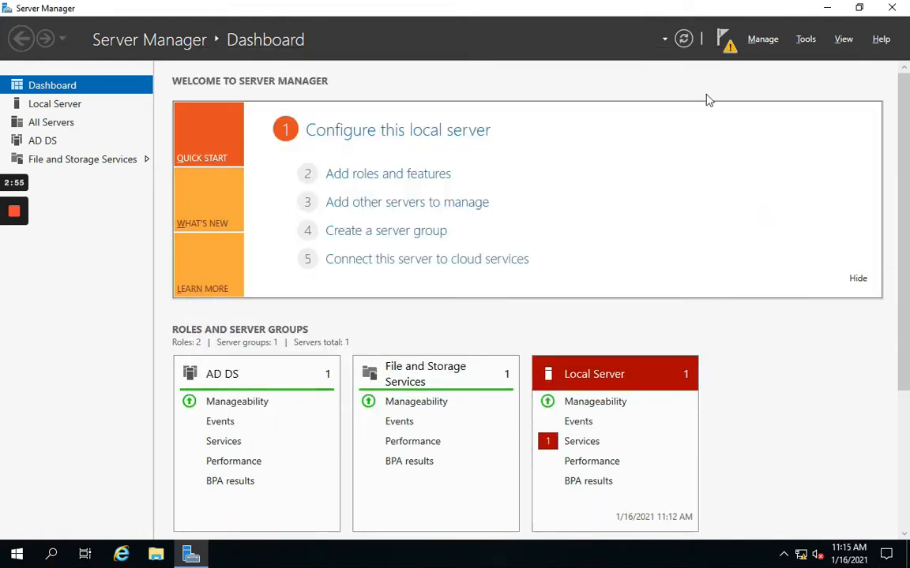
{"action": "left_click", "coordinate": [725, 41]}
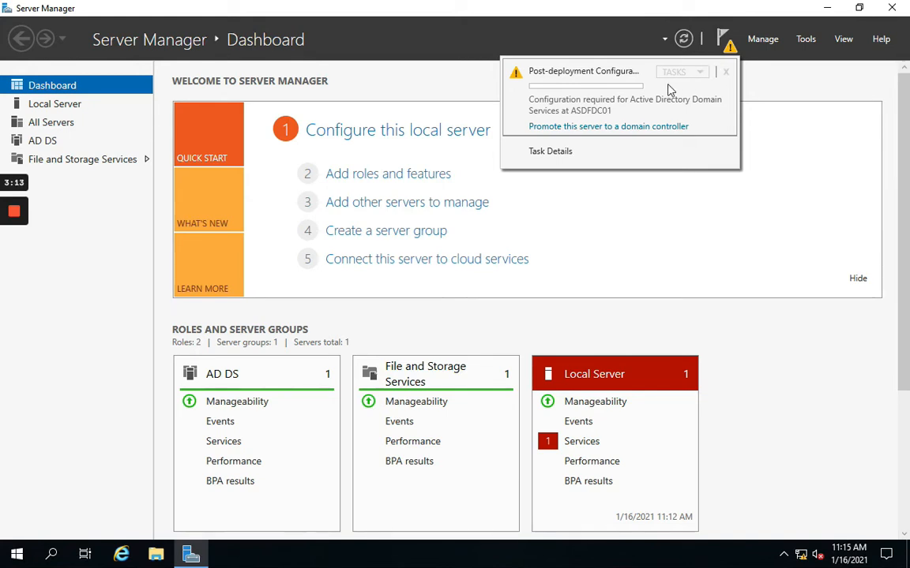
{"action": "left_click", "coordinate": [595, 128]}
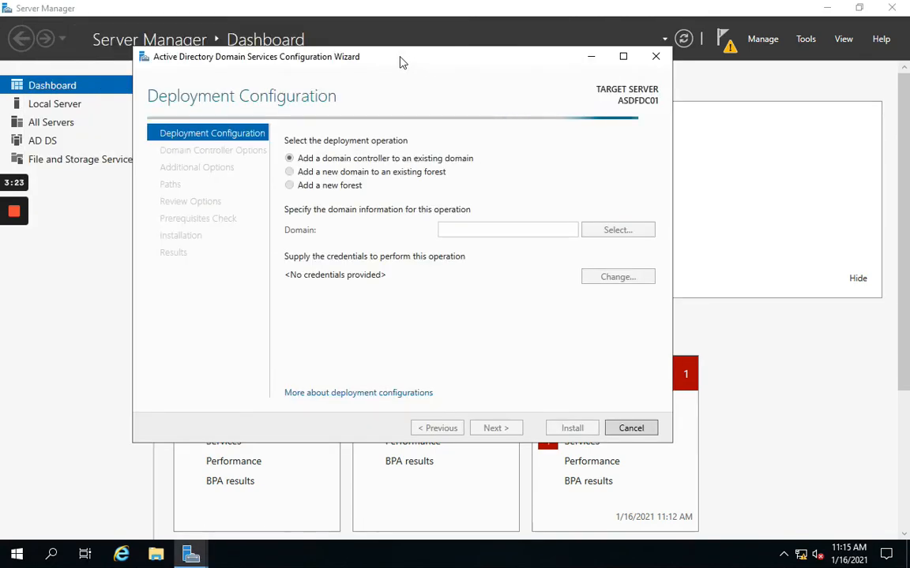
Step: Choose Add a new forest with root domain name VJXL.local and continue
{"action": "left_click_drag", "start_coordinate": [388, 65], "coordinate": [465, 92]}
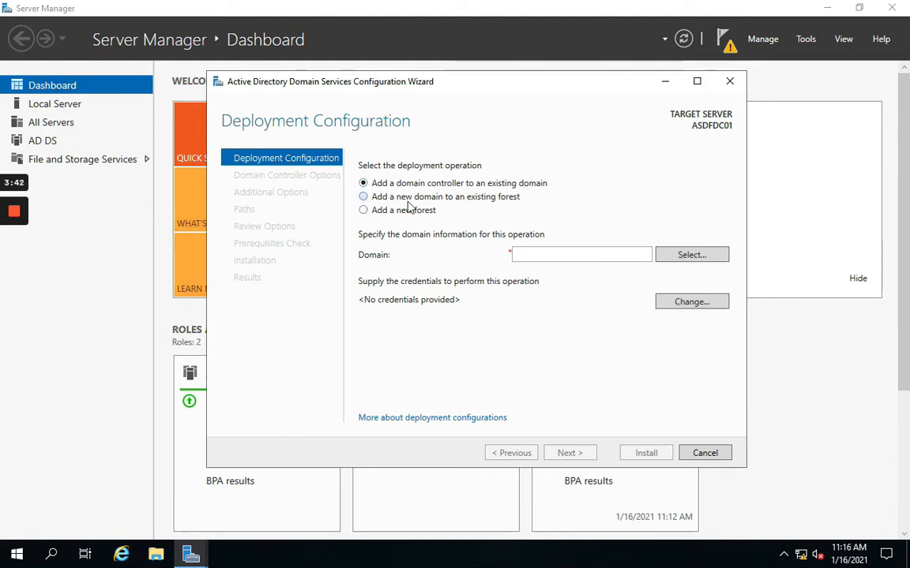
{"action": "left_click", "coordinate": [378, 197]}
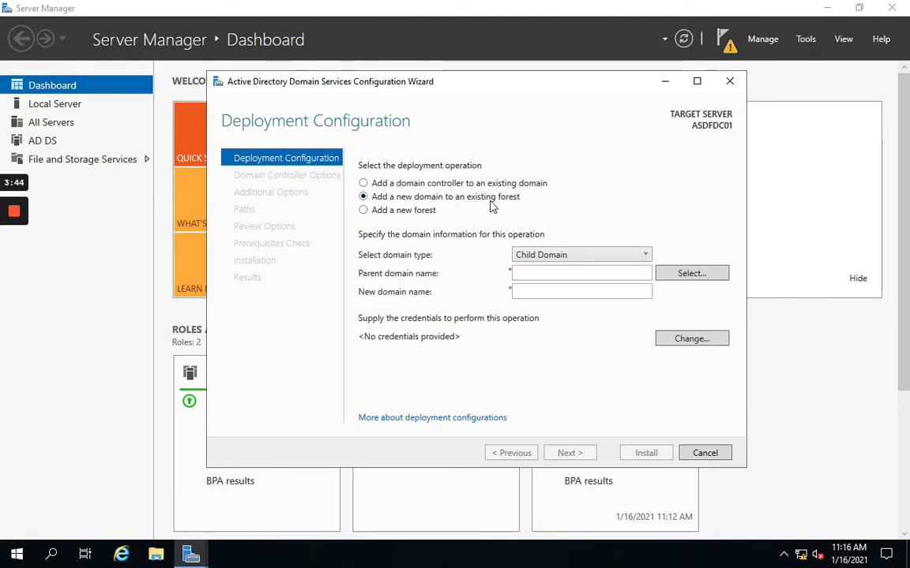
{"action": "left_click", "coordinate": [364, 210]}
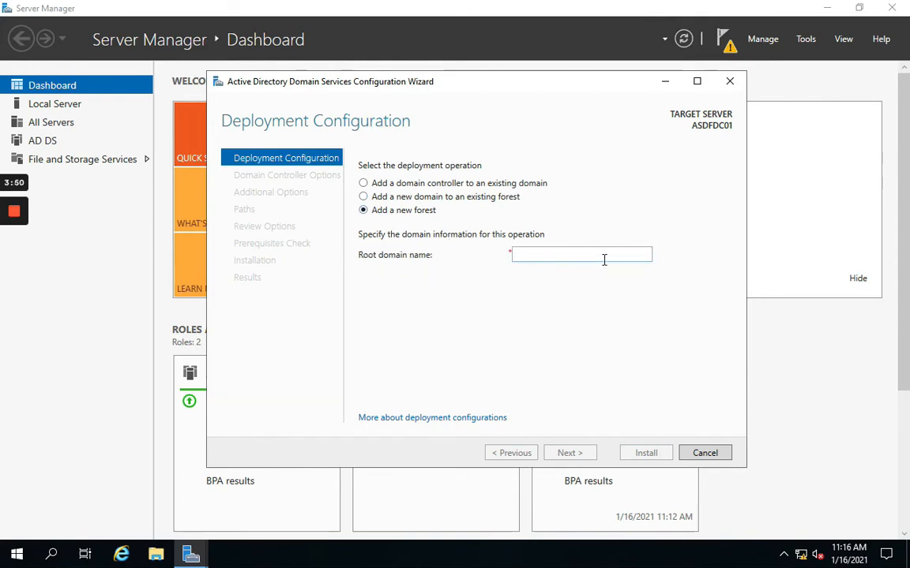
{"action": "left_click", "coordinate": [558, 252]}
{"action": "type", "text": "VJX"}
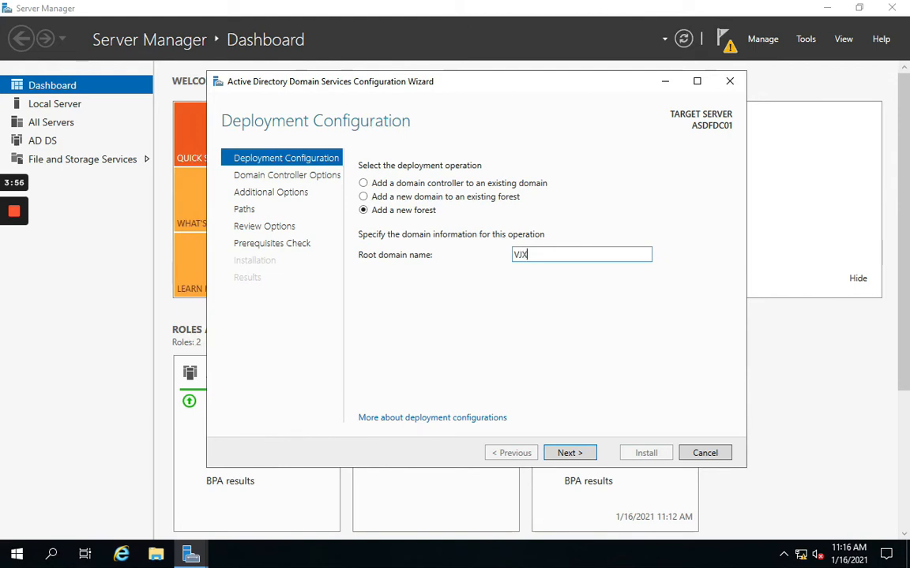
{"action": "type", "text": "L.local"}
{"action": "left_click", "coordinate": [569, 454]}
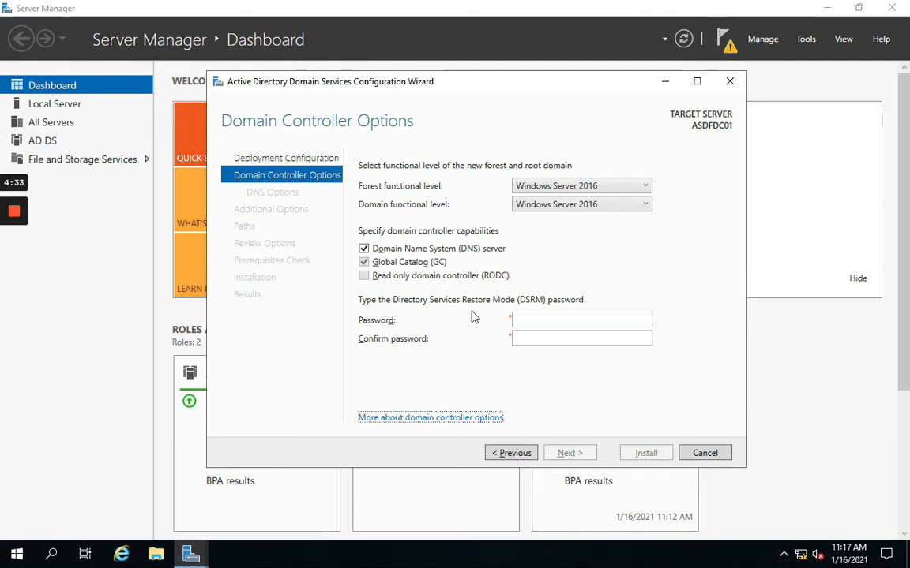
Step: Enter and confirm the Directory Services Restore Mode password, then proceed to DNS Options
{"action": "left_click", "coordinate": [531, 320]}
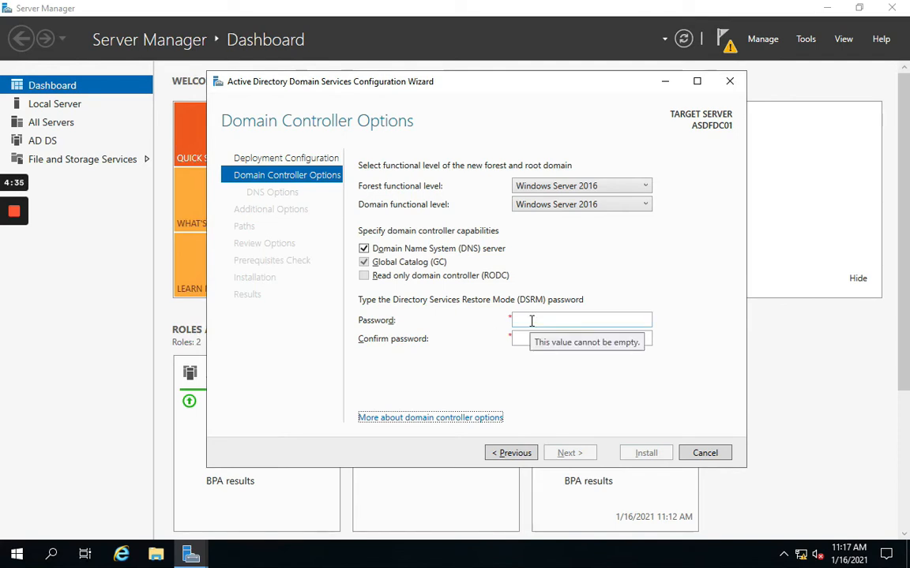
{"action": "type", "text": "P"}
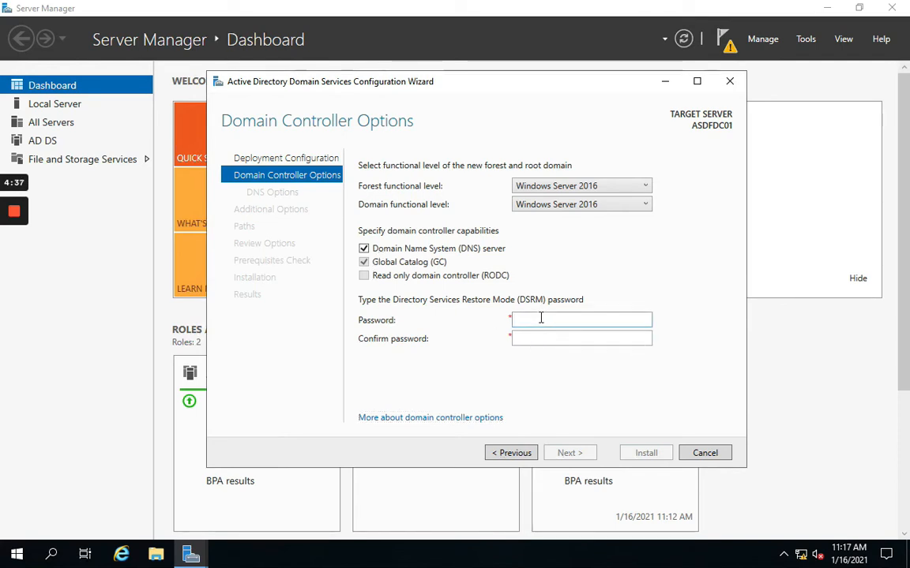
{"action": "type", "text": "@ssw0rd"}
{"action": "key", "text": "Tab"}
{"action": "type", "text": "P@ssw0rd"}
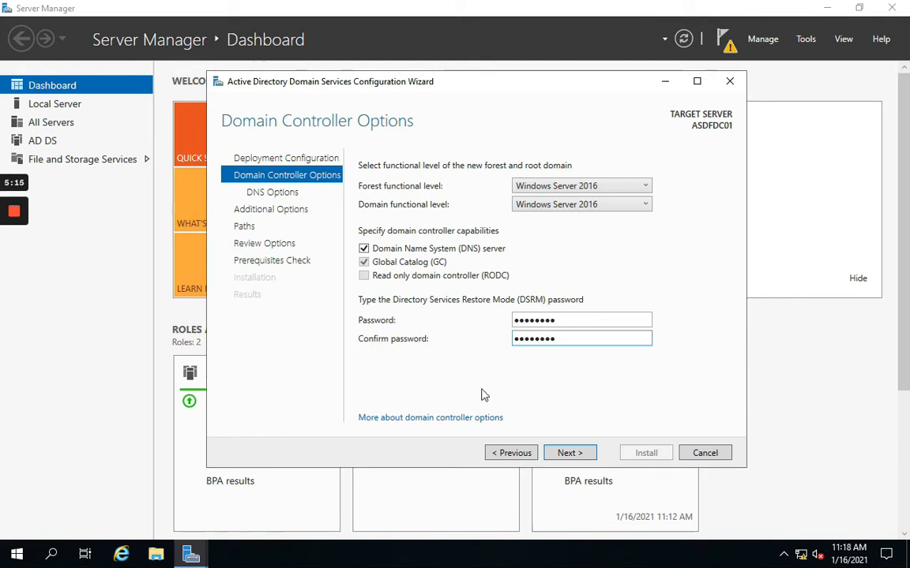
{"action": "left_click", "coordinate": [571, 454]}
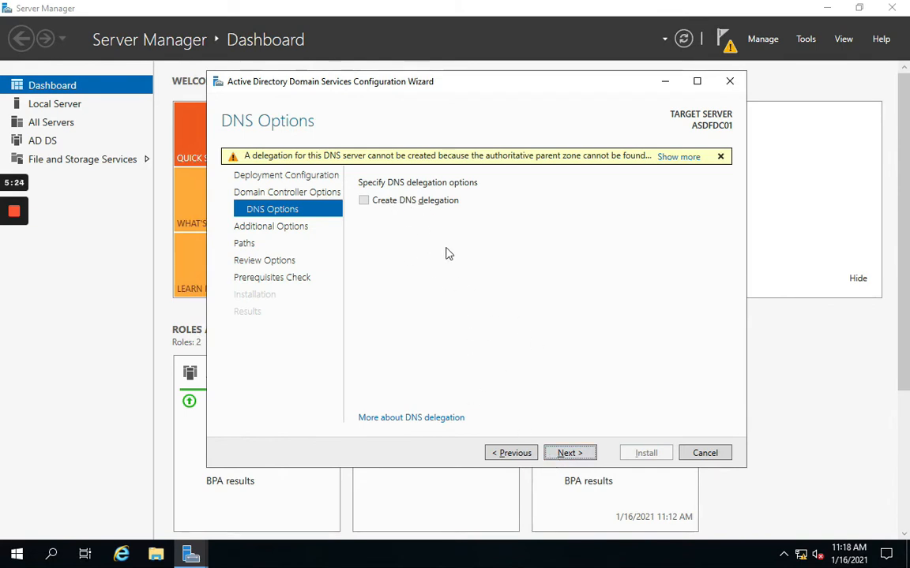
Step: Accept no DNS delegation, NetBIOS name VJXL and default NTDS, log and SYSVOL paths
{"action": "left_click", "coordinate": [568, 454]}
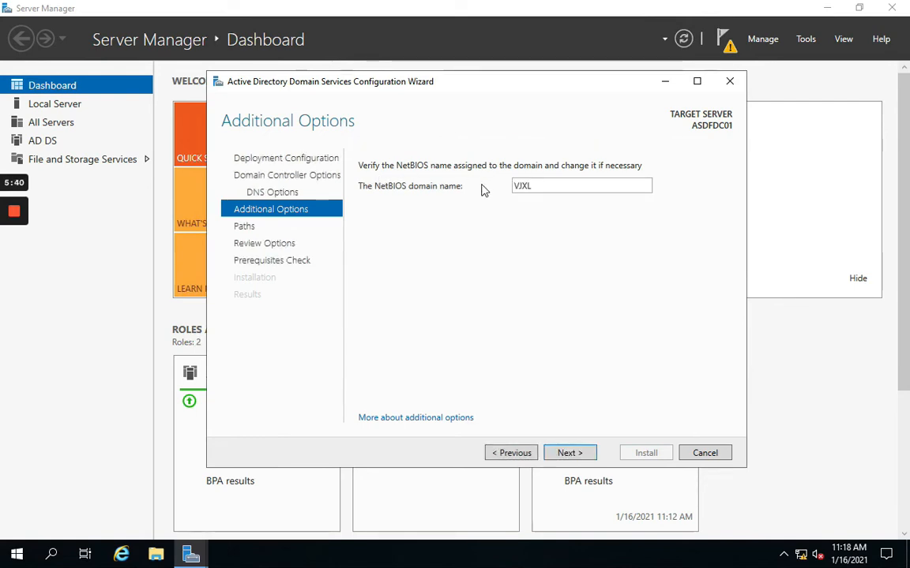
{"action": "left_click", "coordinate": [536, 186]}
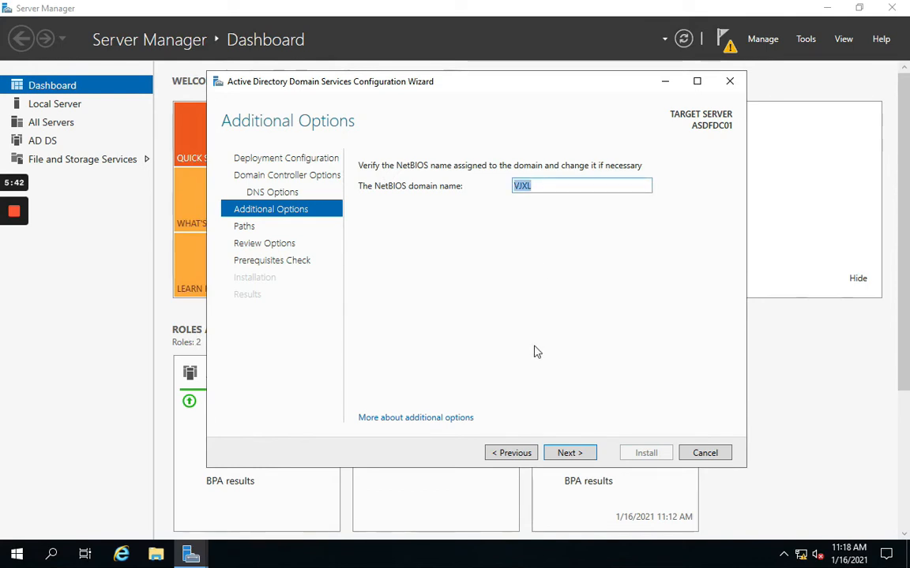
{"action": "left_click", "coordinate": [569, 454]}
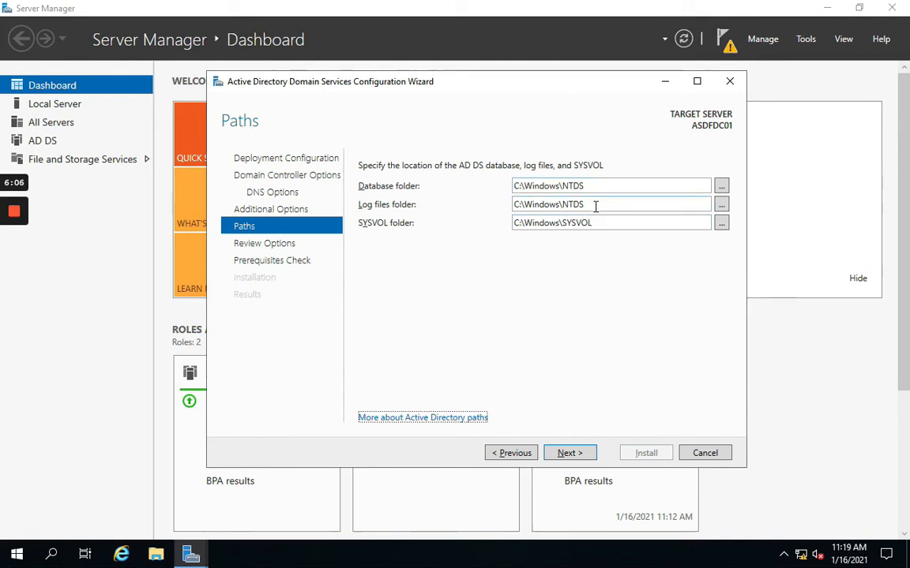
{"action": "left_click", "coordinate": [574, 457]}
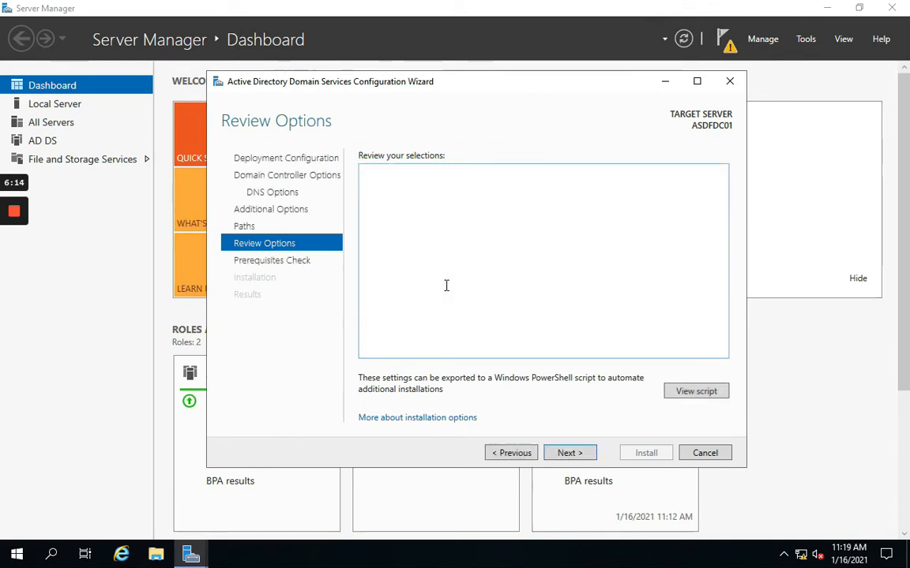
Step: Scroll through the new-forest Review Options summary and start the Prerequisites Check
{"action": "scroll", "coordinate": [447, 286], "scroll_direction": "down", "scroll_amount": 2}
{"action": "scroll", "coordinate": [442, 287], "scroll_direction": "down", "scroll_amount": 1}
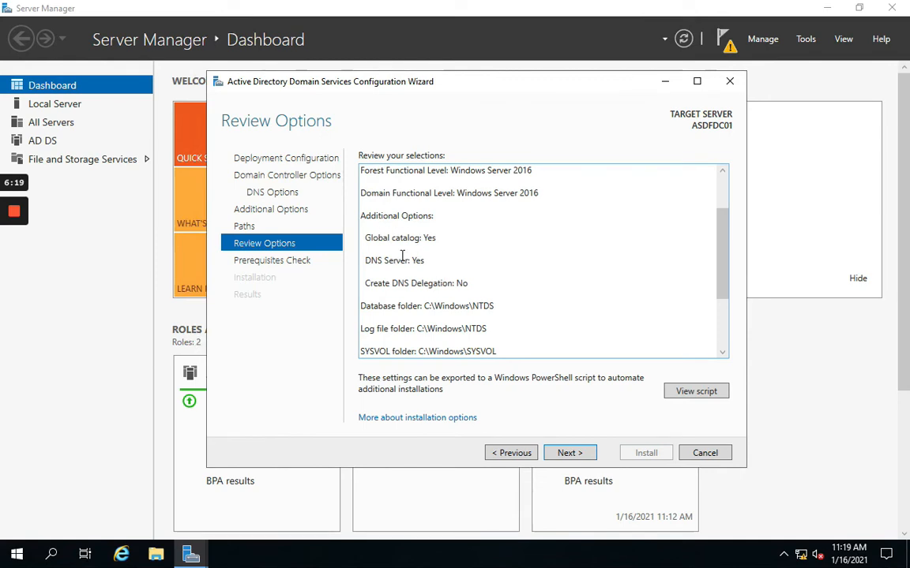
{"action": "key", "text": "ctrl+a"}
{"action": "left_click", "coordinate": [446, 271]}
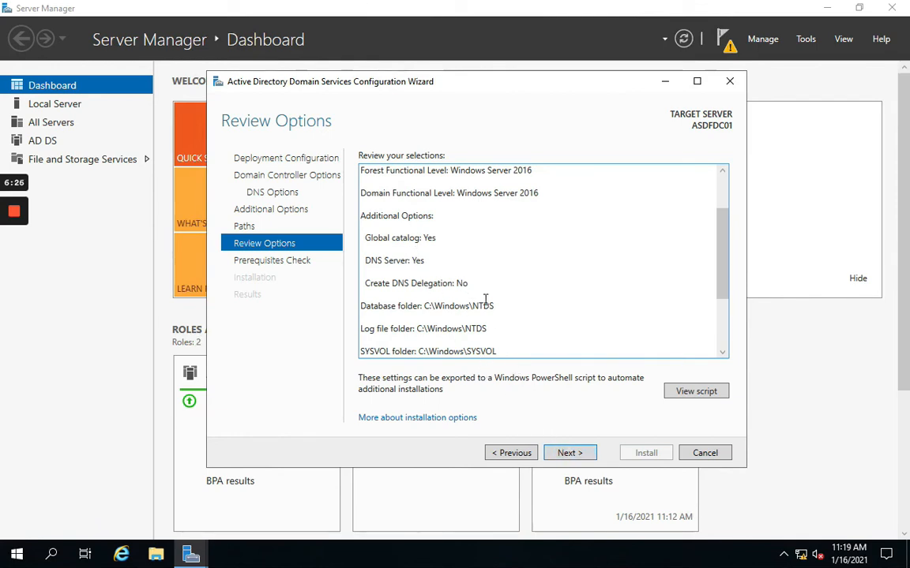
{"action": "scroll", "coordinate": [484, 299], "scroll_direction": "down", "scroll_amount": 3}
{"action": "scroll", "coordinate": [484, 300], "scroll_direction": "up", "scroll_amount": 5}
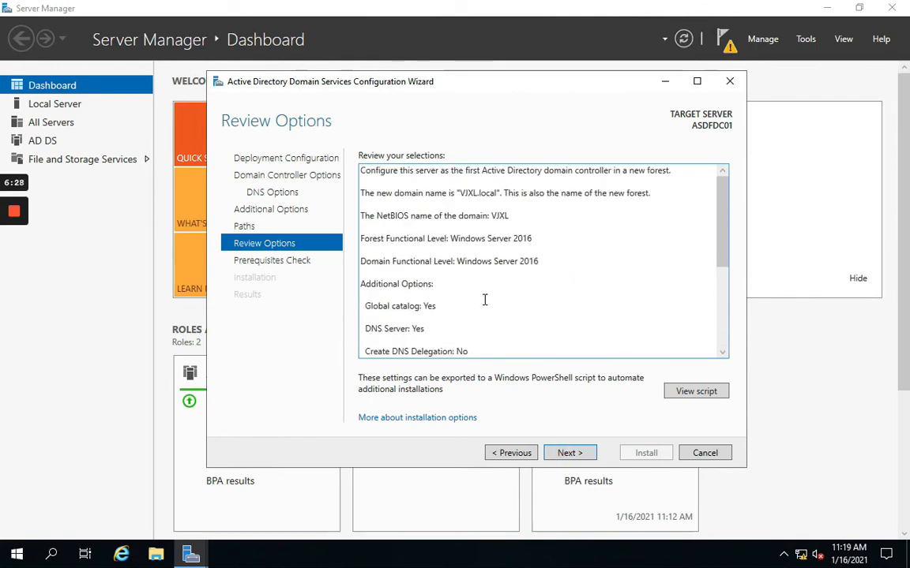
{"action": "left_click", "coordinate": [576, 455]}
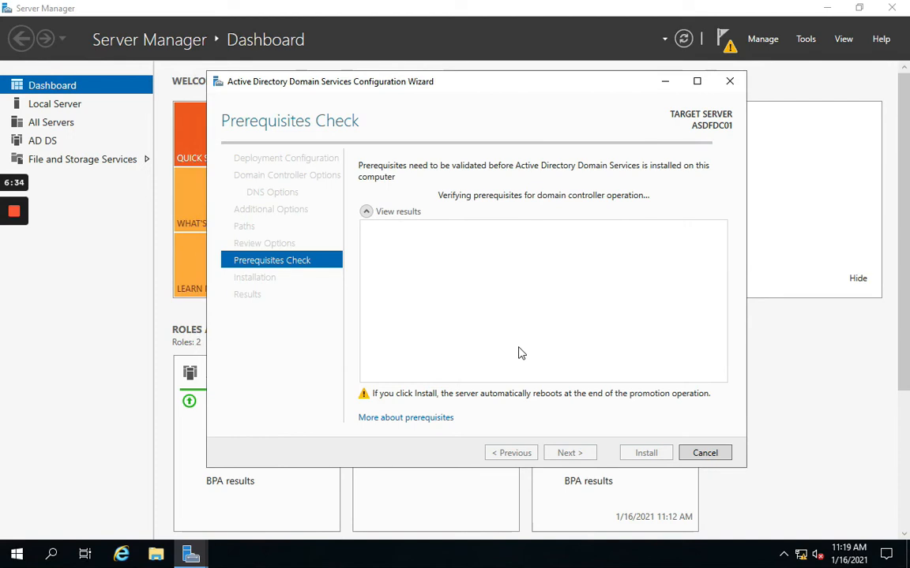
Step: Inspect the DNS prerequisite error, cancel the AD DS wizard, and start Add Roles and Features
{"action": "left_click", "coordinate": [565, 339]}
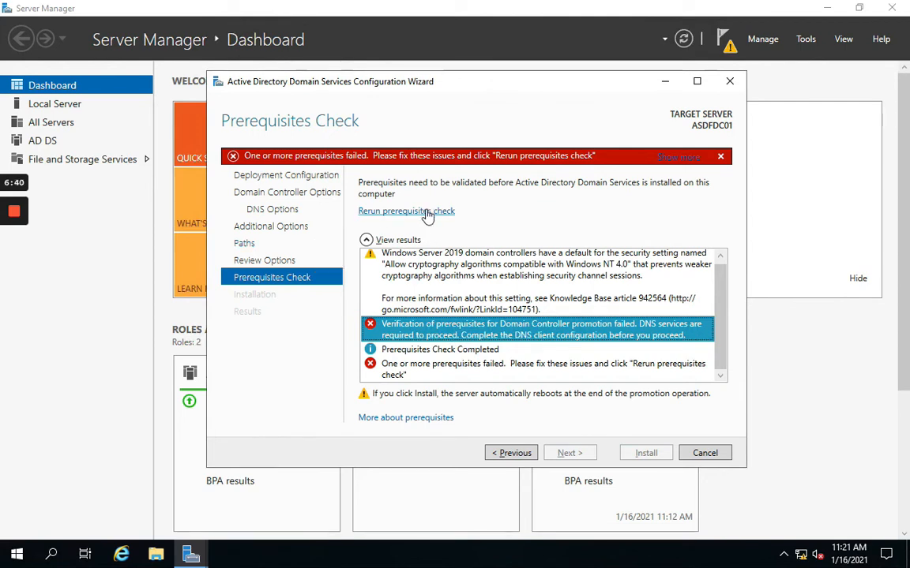
{"action": "scroll", "coordinate": [510, 290], "scroll_direction": "up", "scroll_amount": 1}
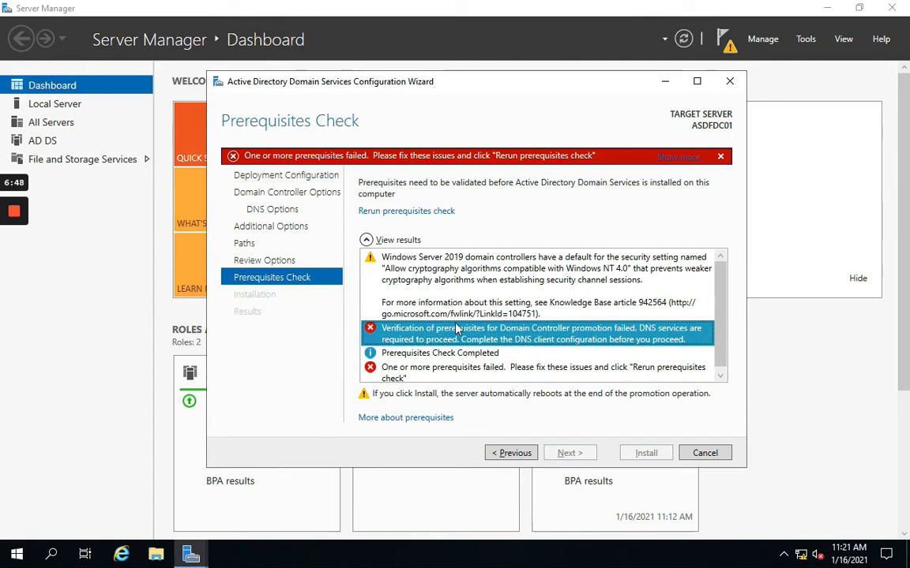
{"action": "scroll", "coordinate": [456, 358], "scroll_direction": "down", "scroll_amount": 1}
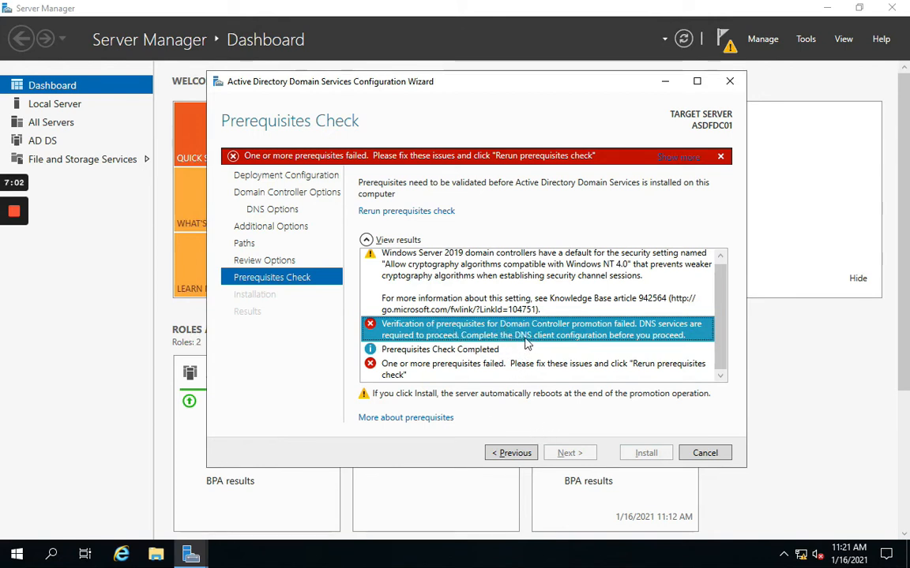
{"action": "left_click", "coordinate": [710, 454]}
{"action": "left_click", "coordinate": [475, 325]}
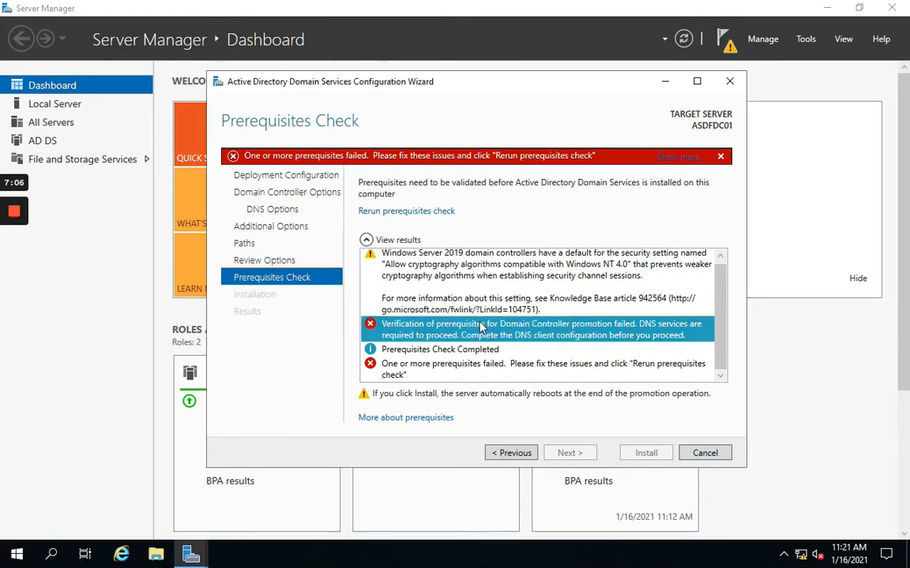
{"action": "left_click", "coordinate": [372, 177]}
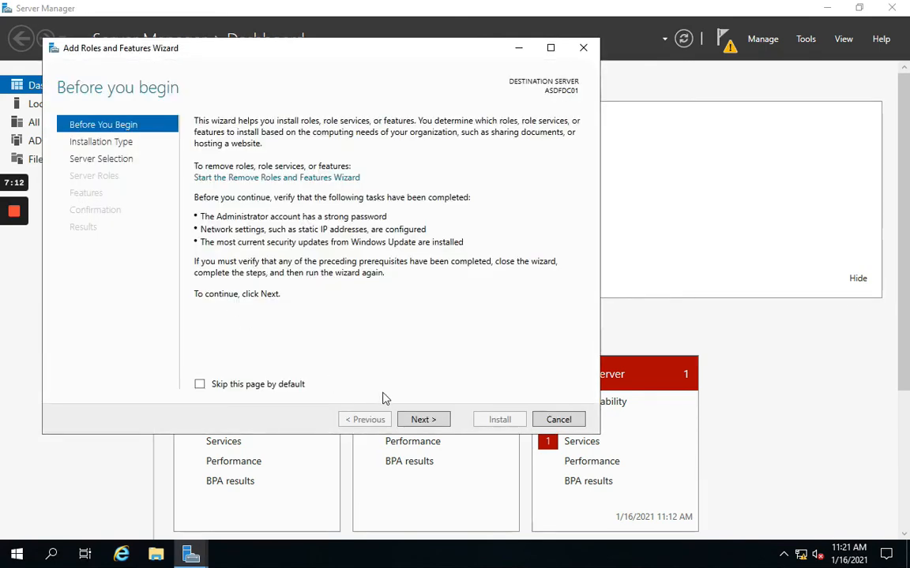
Step: Target ASDFDC01 and select the DNS Server role with its required features
{"action": "left_click", "coordinate": [423, 419]}
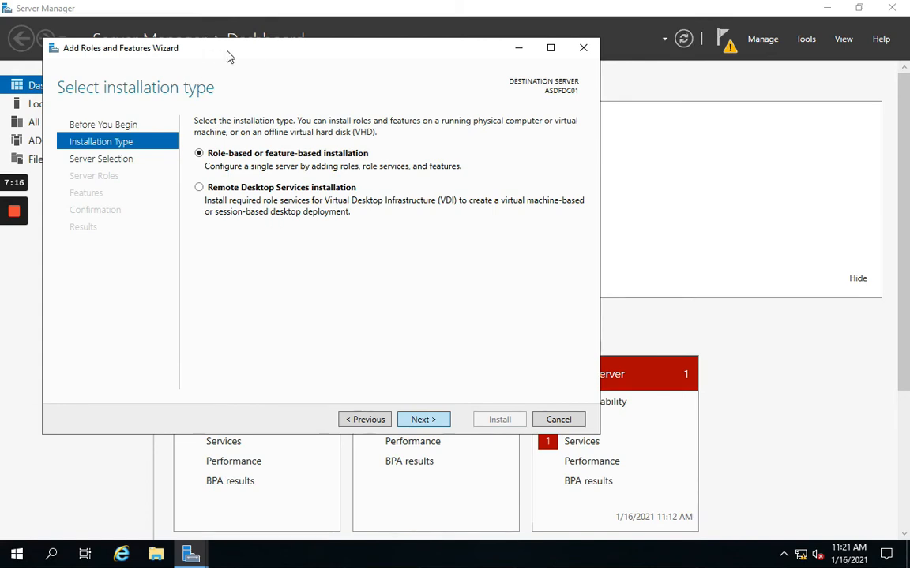
{"action": "left_click_drag", "start_coordinate": [246, 54], "coordinate": [337, 54]}
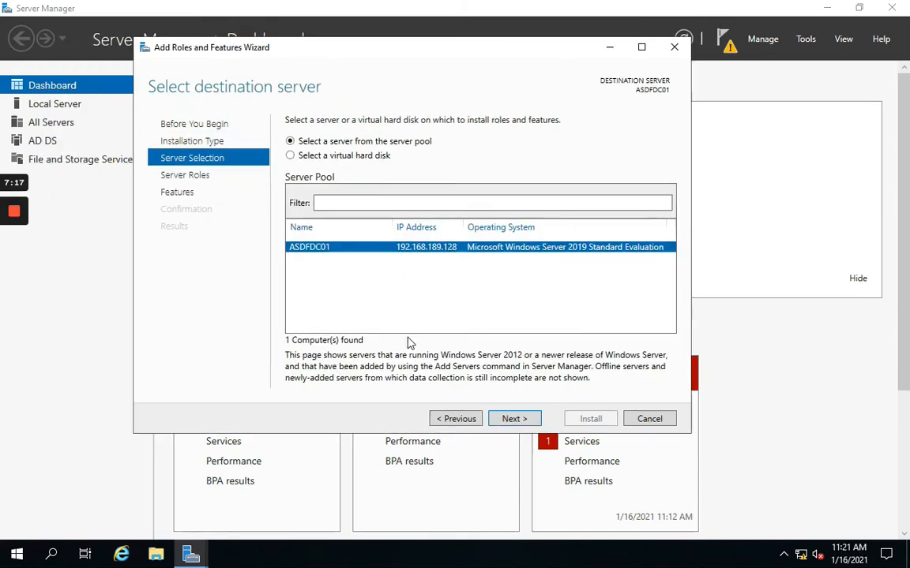
{"action": "left_click", "coordinate": [514, 421]}
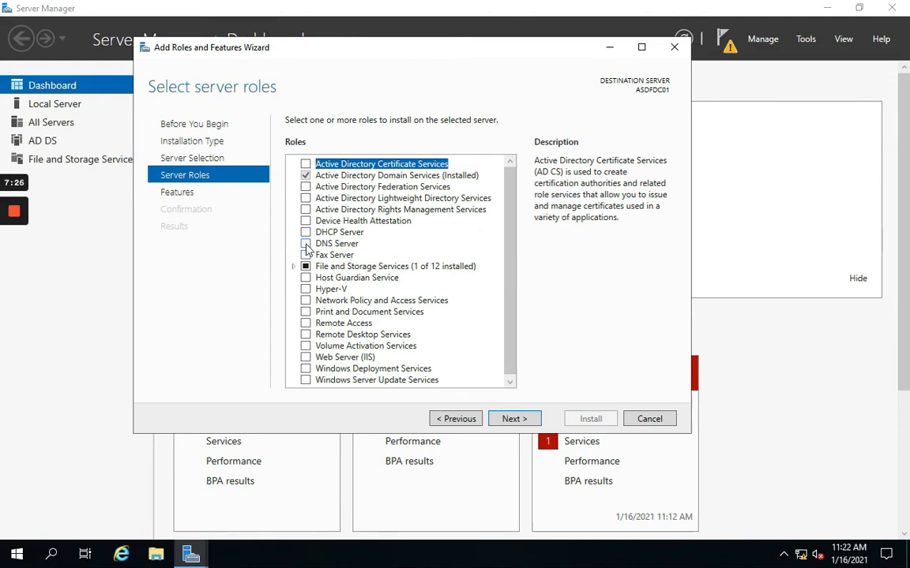
{"action": "left_click", "coordinate": [306, 243]}
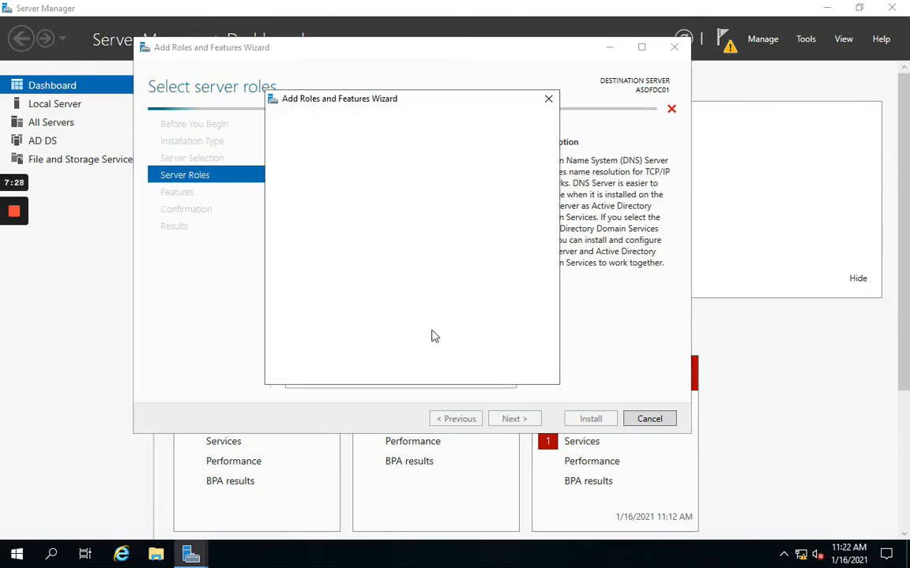
{"action": "left_click", "coordinate": [456, 359]}
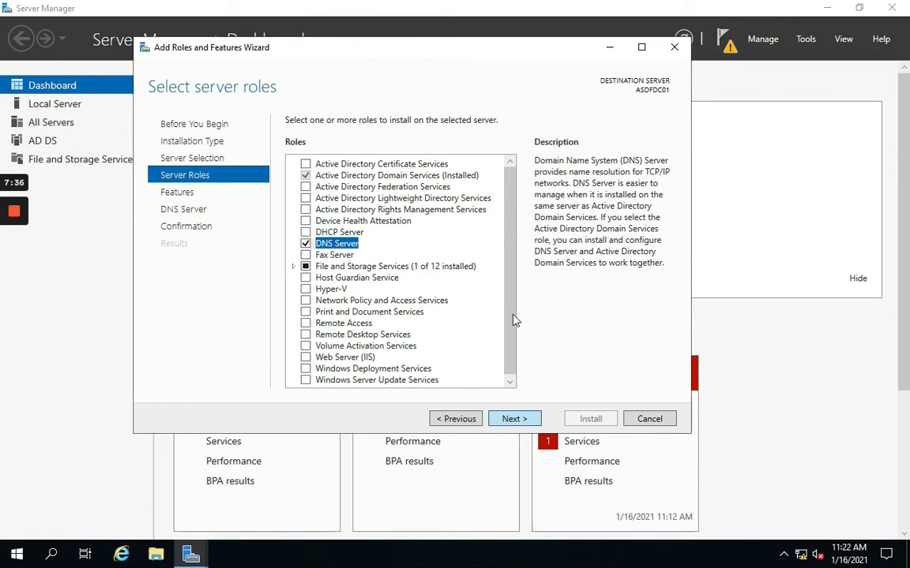
Step: Continue past the features and DNS pages, install DNS Server, and close the wizard
{"action": "left_click", "coordinate": [513, 418]}
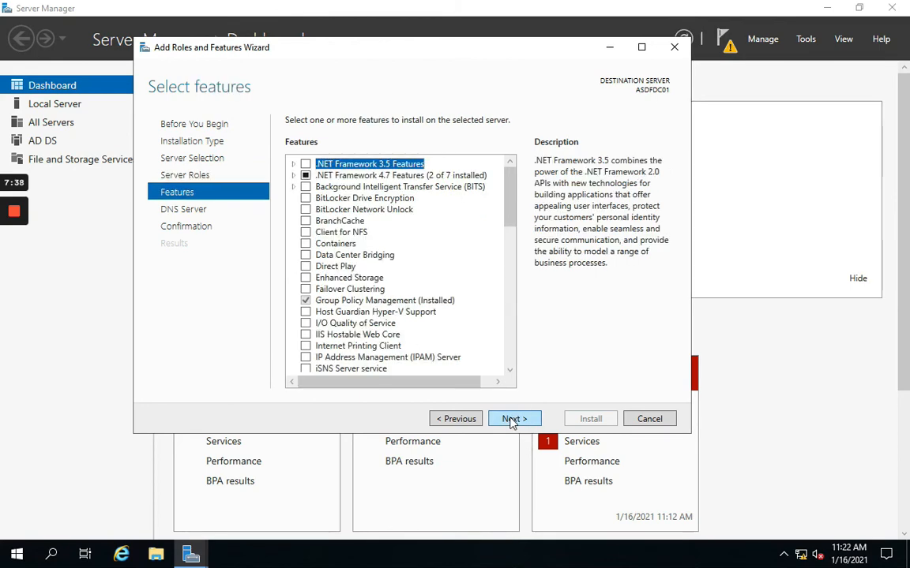
{"action": "left_click", "coordinate": [511, 419]}
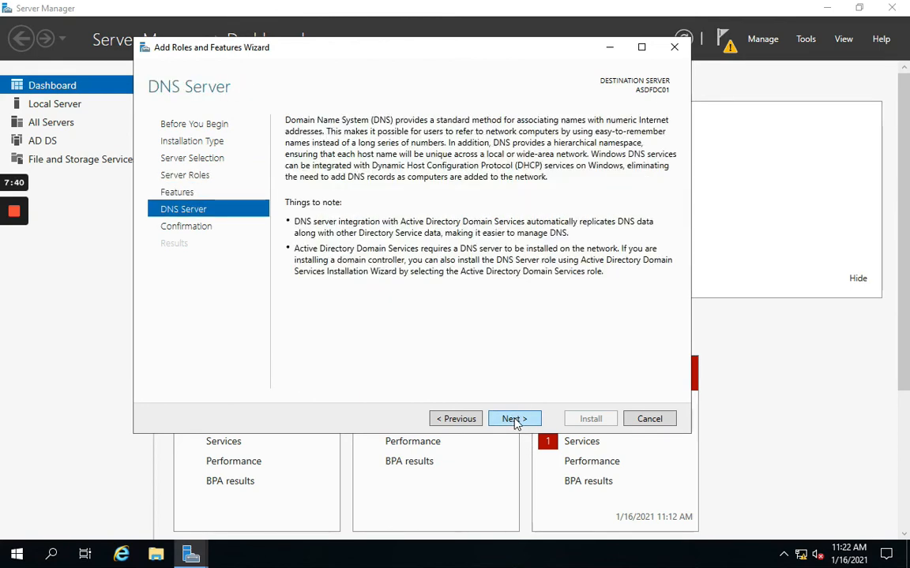
{"action": "left_click", "coordinate": [511, 419]}
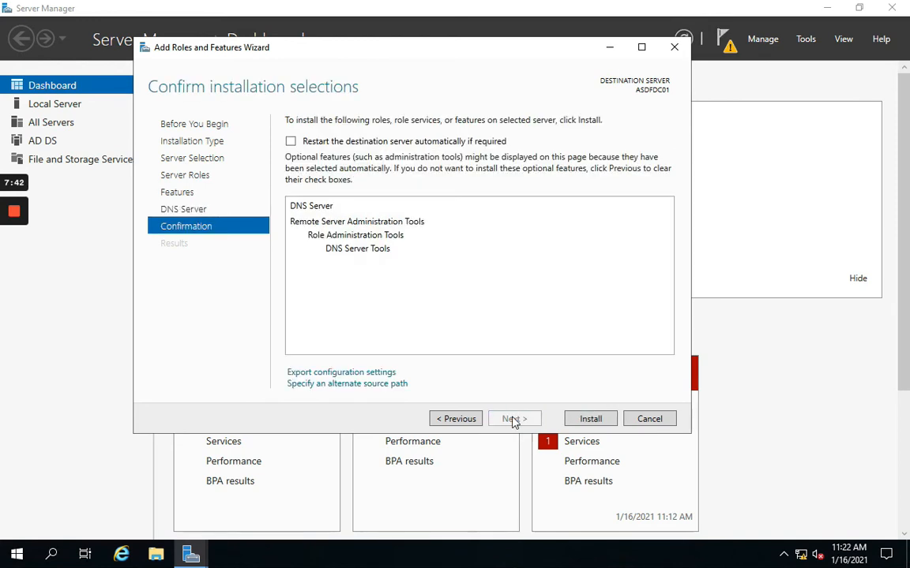
{"action": "left_click", "coordinate": [585, 421]}
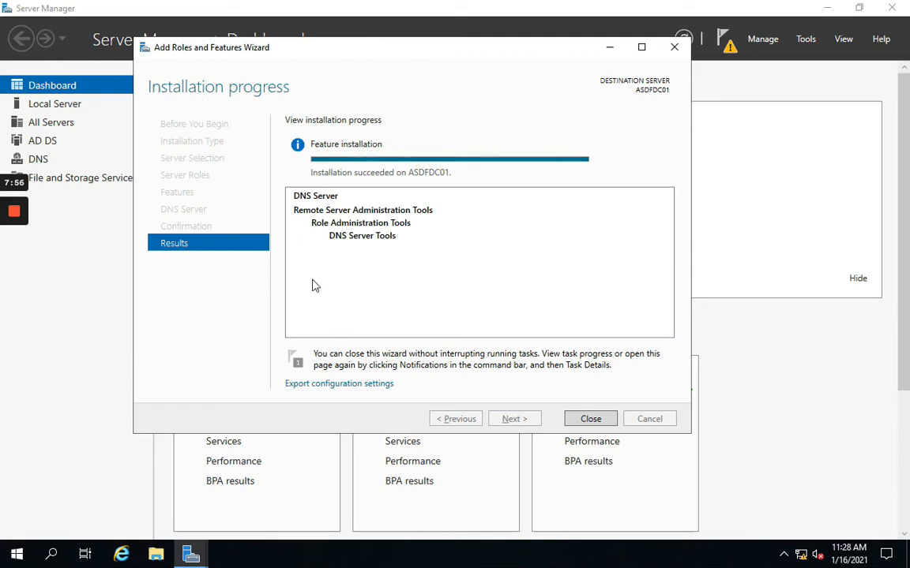
{"action": "left_click", "coordinate": [589, 419]}
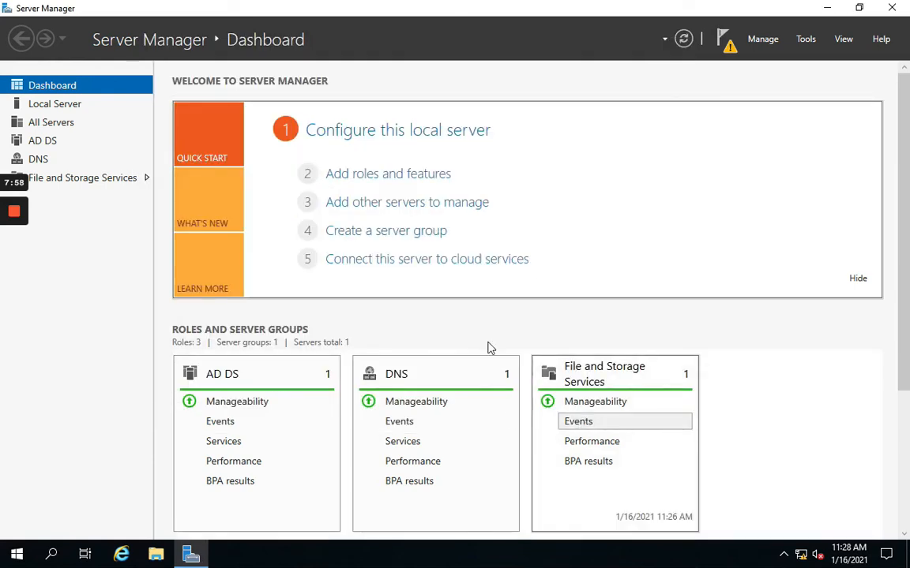
{"action": "left_click", "coordinate": [727, 44]}
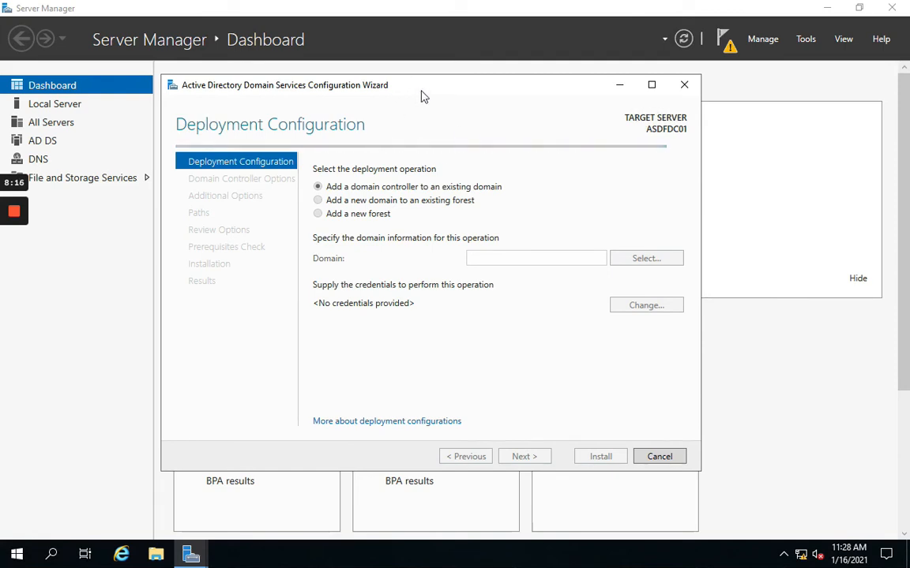
Step: Choose Add a new forest and try root domain name VJXL, which fails as single-label
{"action": "left_click_drag", "start_coordinate": [421, 96], "coordinate": [468, 93]}
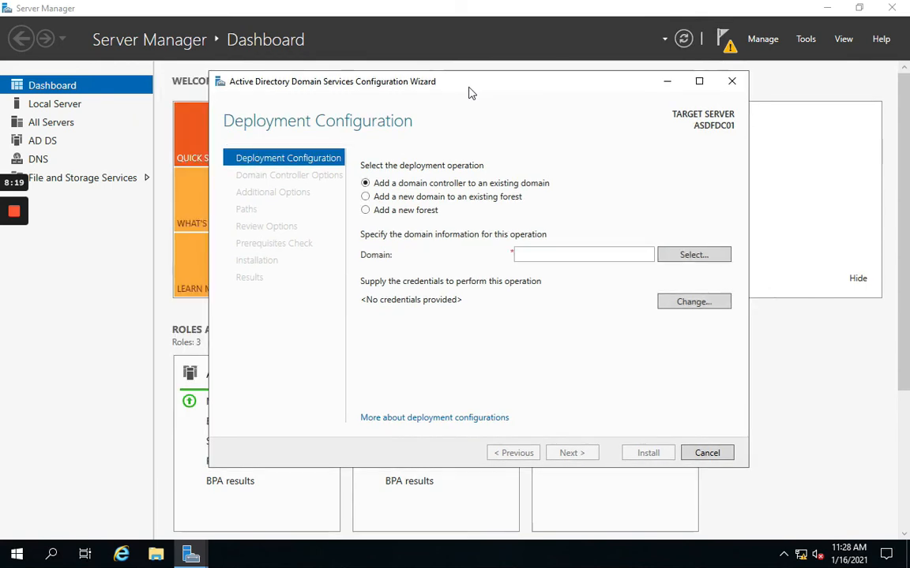
{"action": "left_click", "coordinate": [407, 213]}
{"action": "left_click", "coordinate": [523, 252]}
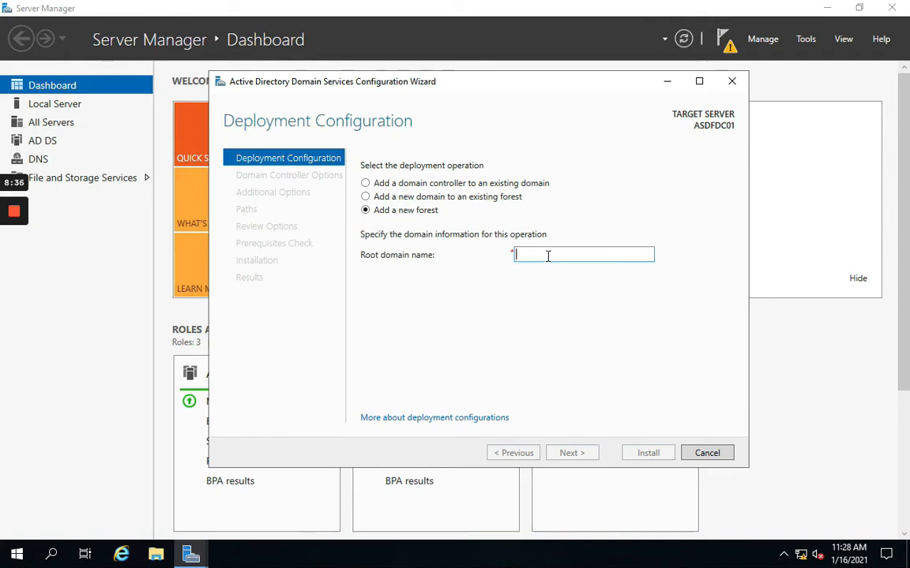
{"action": "type", "text": "VJXL"}
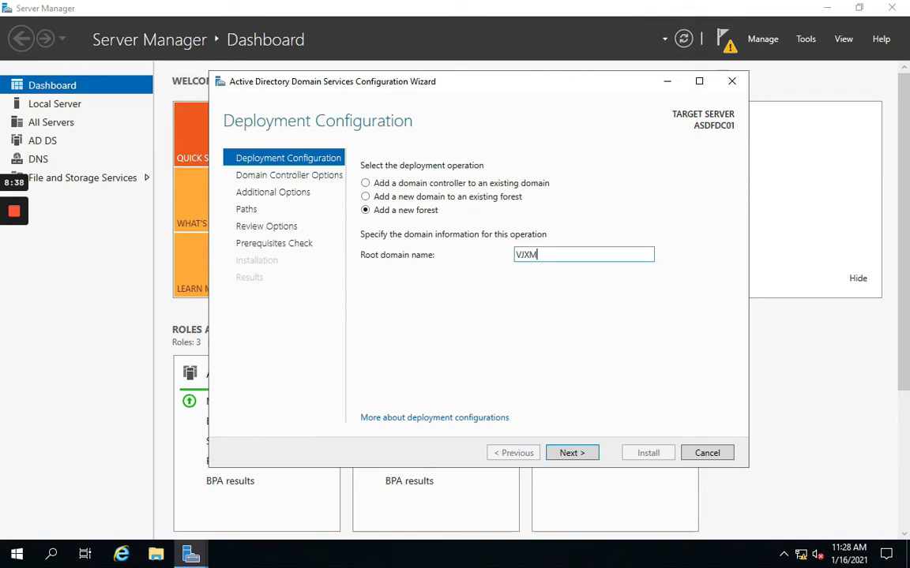
{"action": "left_click", "coordinate": [577, 454]}
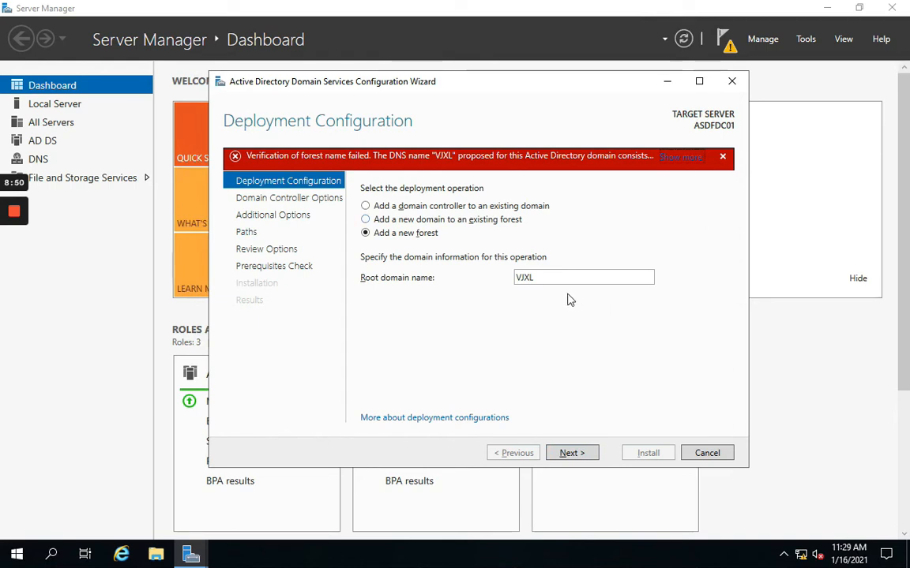
Step: Correct the root domain name to VJXL.local and validate it
{"action": "double_click", "coordinate": [544, 277]}
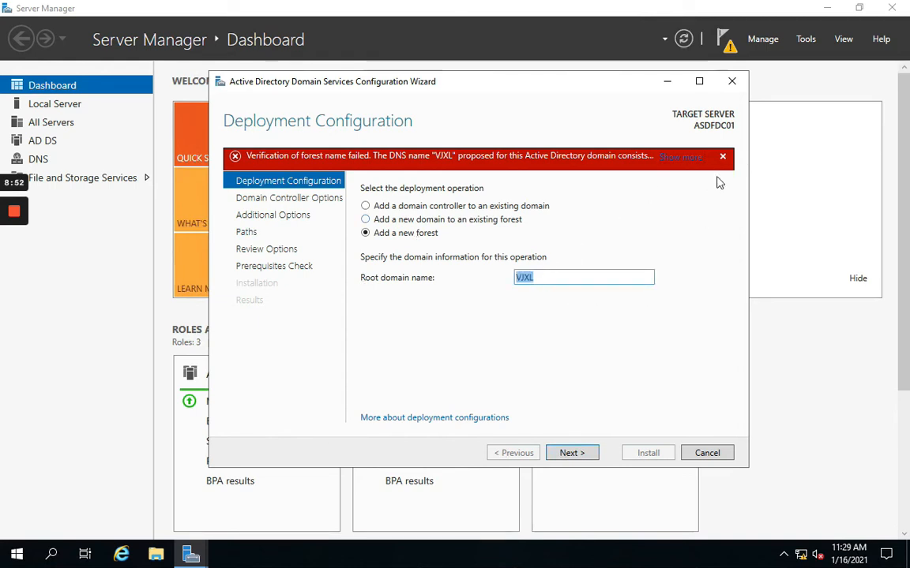
{"action": "left_click", "coordinate": [550, 276]}
{"action": "type", "text": ".local"}
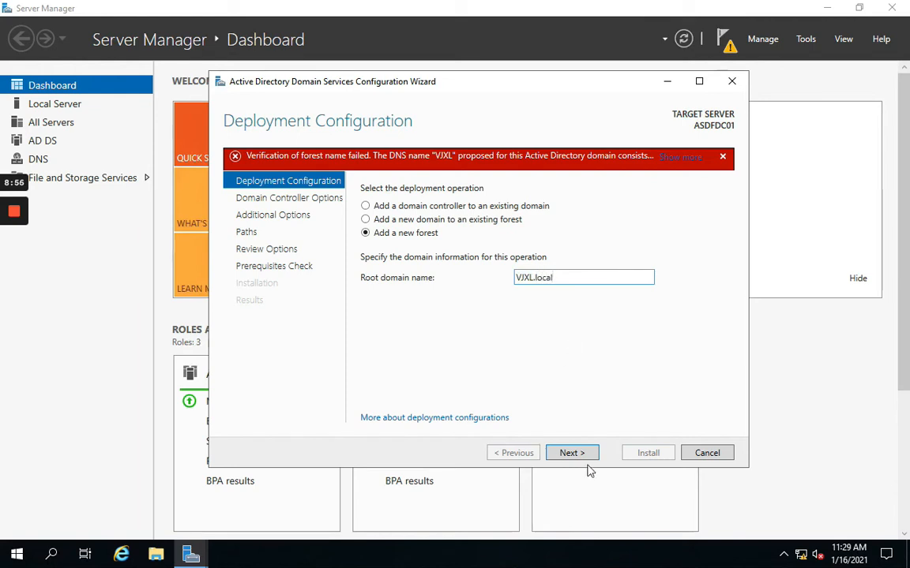
{"action": "left_click", "coordinate": [570, 452]}
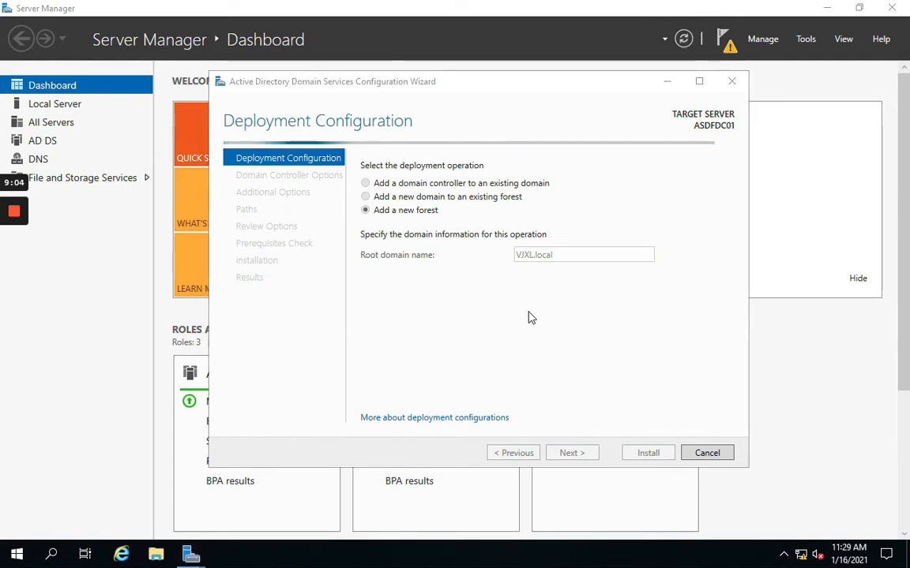
{"action": "key", "text": "super+p"}
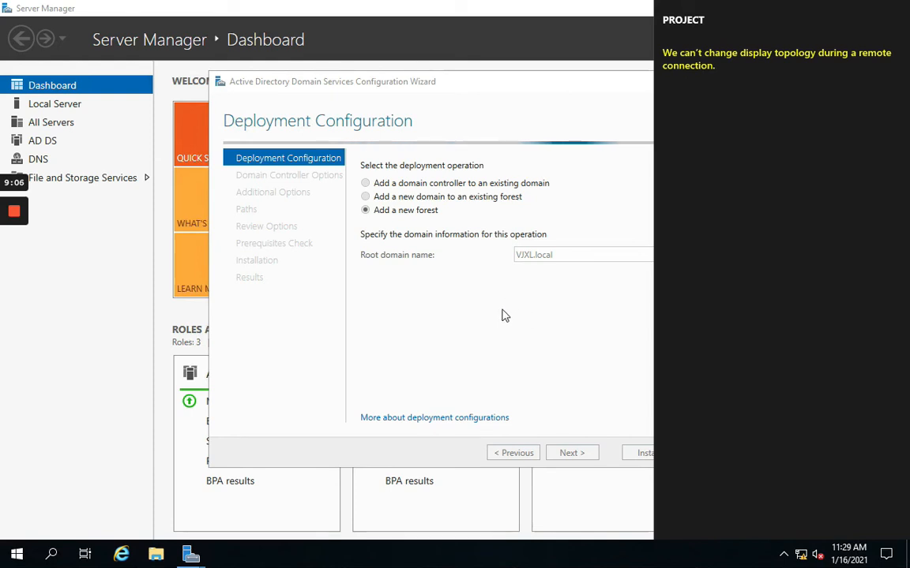
Step: Enter and confirm the Directory Services Restore Mode password, then advance to DNS Options
{"action": "left_click", "coordinate": [558, 135]}
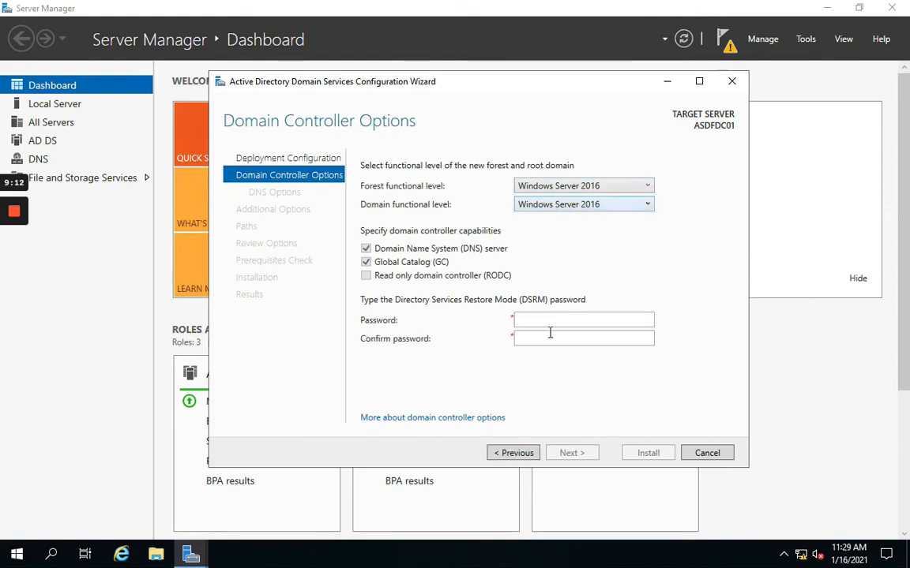
{"action": "left_click", "coordinate": [528, 319]}
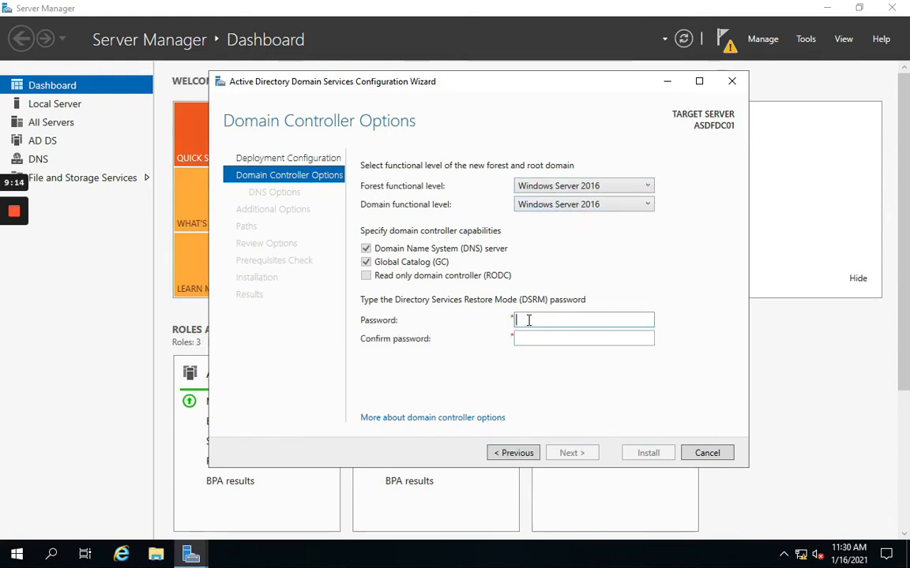
{"action": "type", "text": "P•••••••"}
{"action": "key", "text": "Tab"}
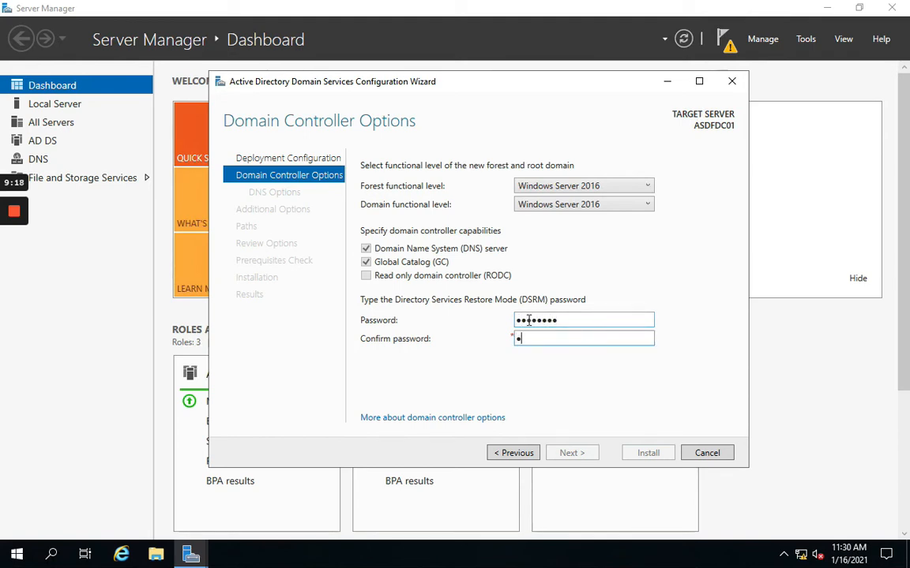
{"action": "type", "text": "••••••••"}
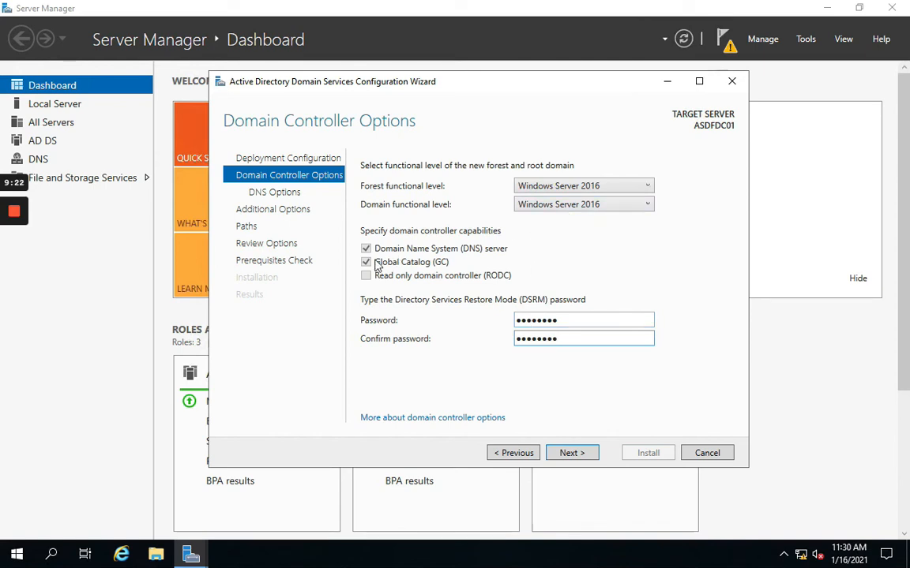
{"action": "left_click", "coordinate": [569, 455]}
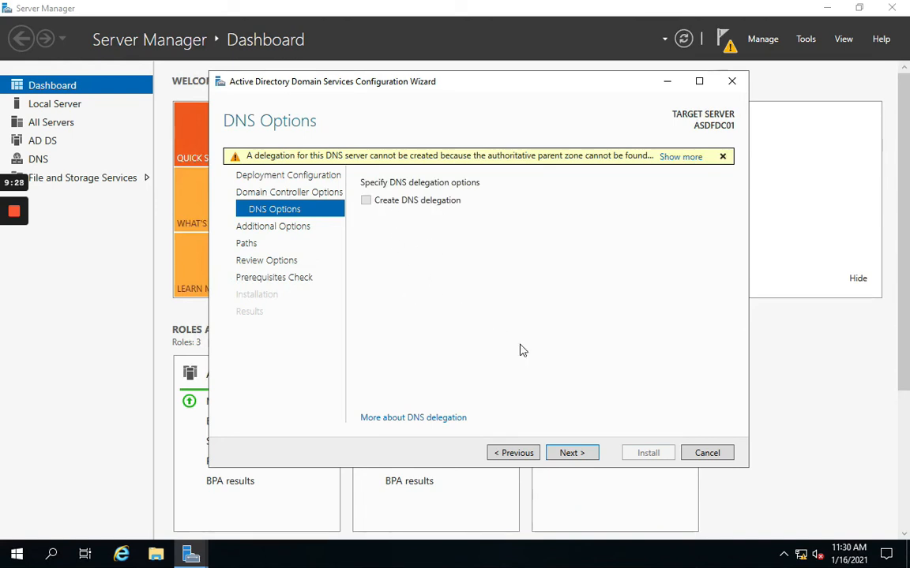
Step: Accept default DNS options, NetBIOS name VJXL and default folders, then install the domain controller
{"action": "left_click", "coordinate": [570, 453]}
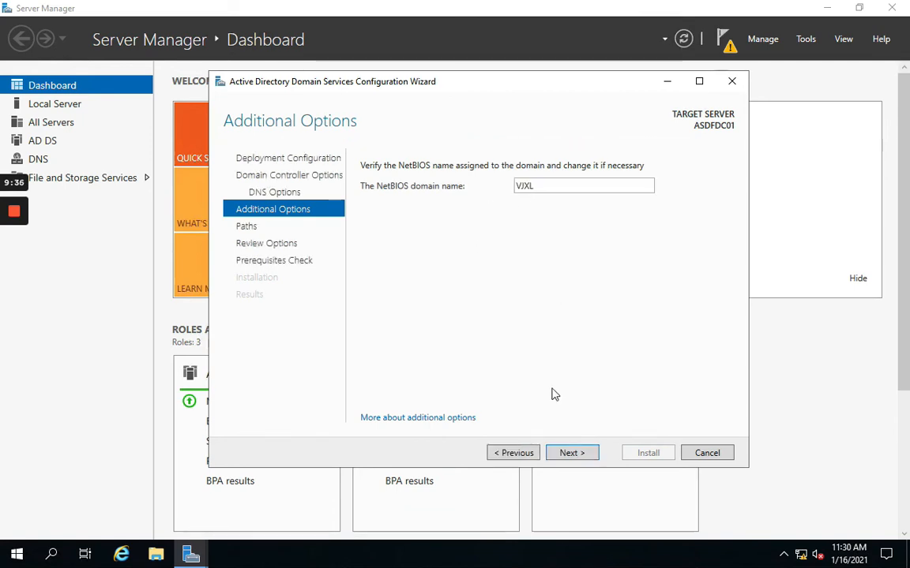
{"action": "left_click", "coordinate": [563, 453]}
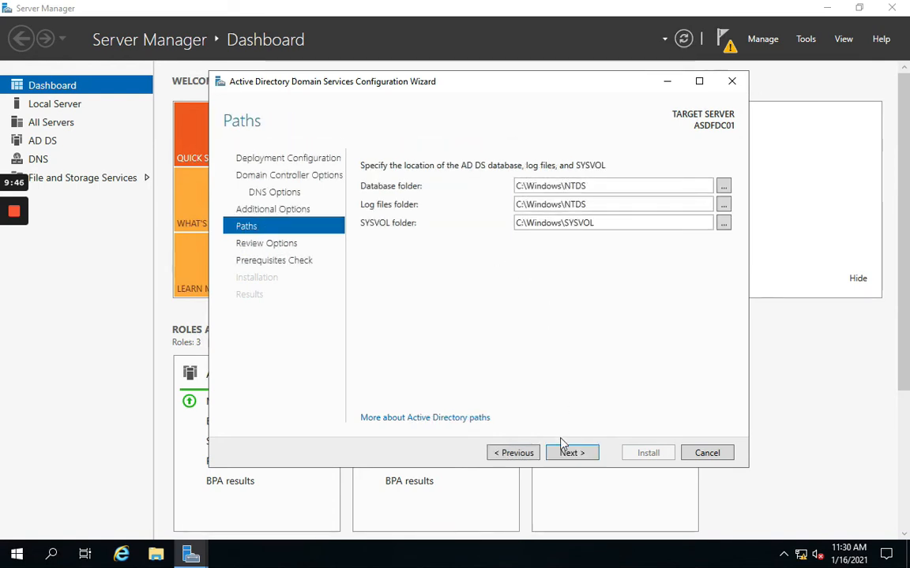
{"action": "left_click", "coordinate": [564, 450]}
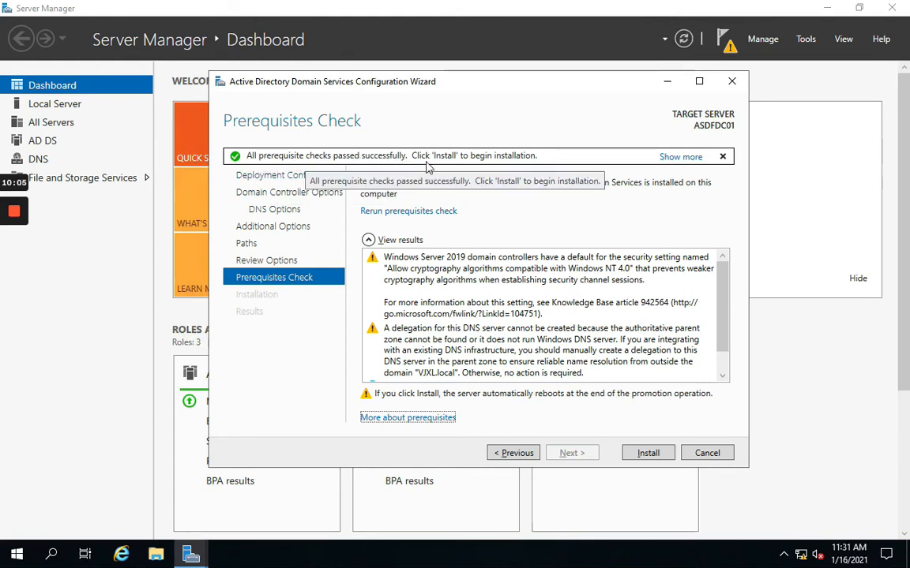
{"action": "left_click", "coordinate": [648, 459]}
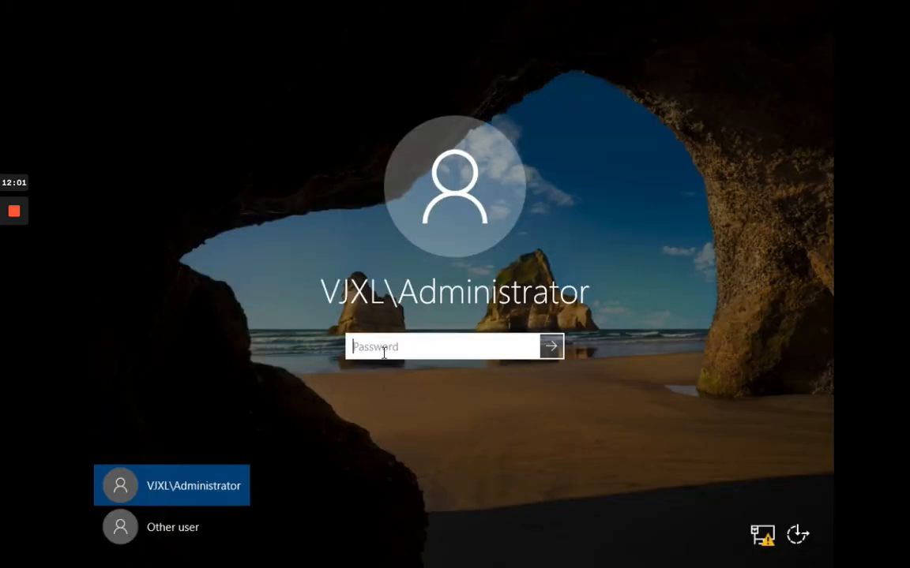
Step: Sign in as VJXL\Administrator with the domain administrator password
{"action": "type", "text": "***"}
{"action": "key", "text": "Return"}
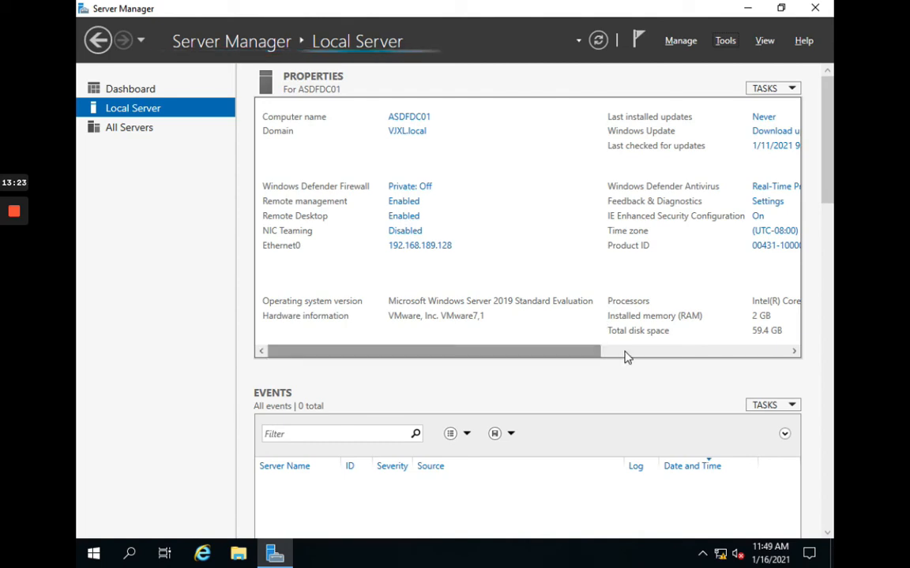
Step: Review the Local Server update, antivirus and time zone details, then show Server Manager's Tools menu
{"action": "left_click", "coordinate": [684, 357]}
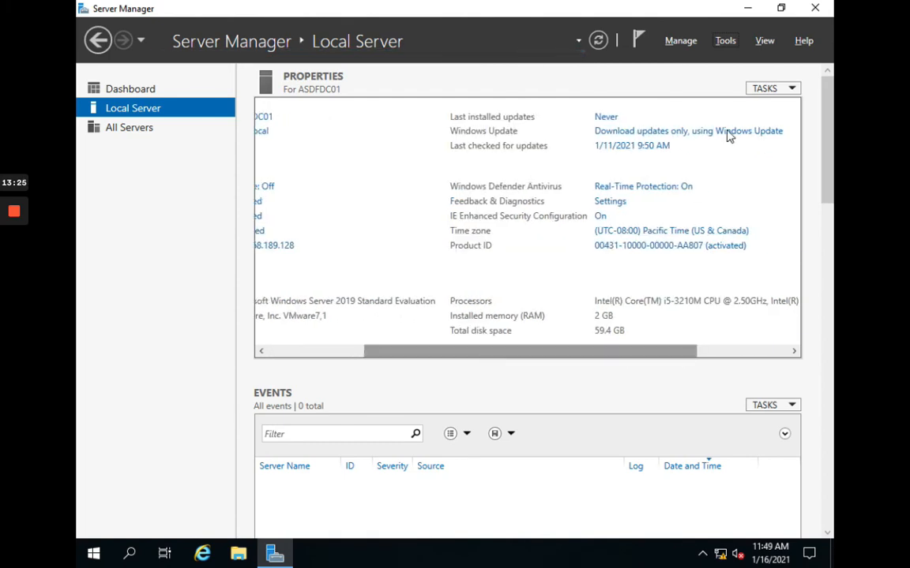
{"action": "left_click", "coordinate": [725, 44]}
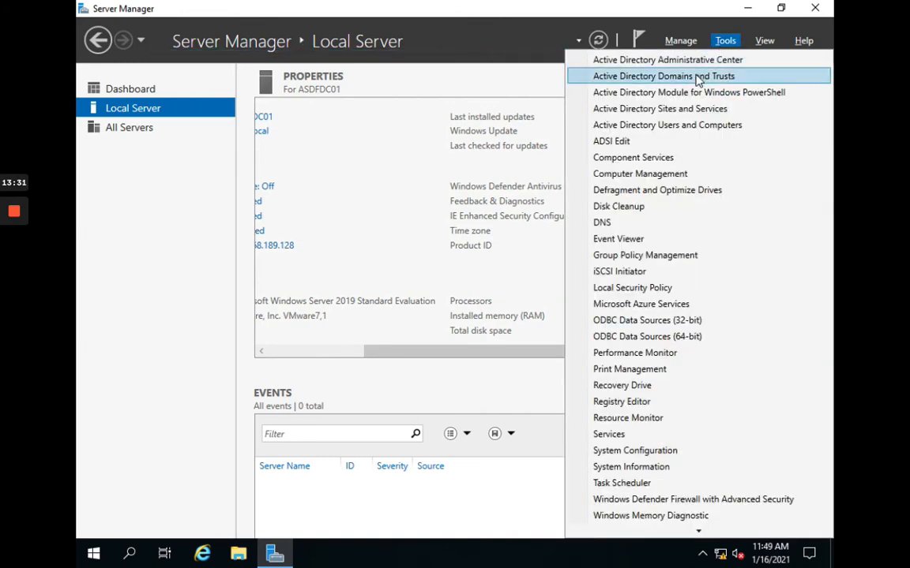
Step: In Active Directory Users and Computers, browse VJXL.local's Computers, Domain Controllers (ASDFDC01) and Users containers
{"action": "left_click", "coordinate": [667, 126]}
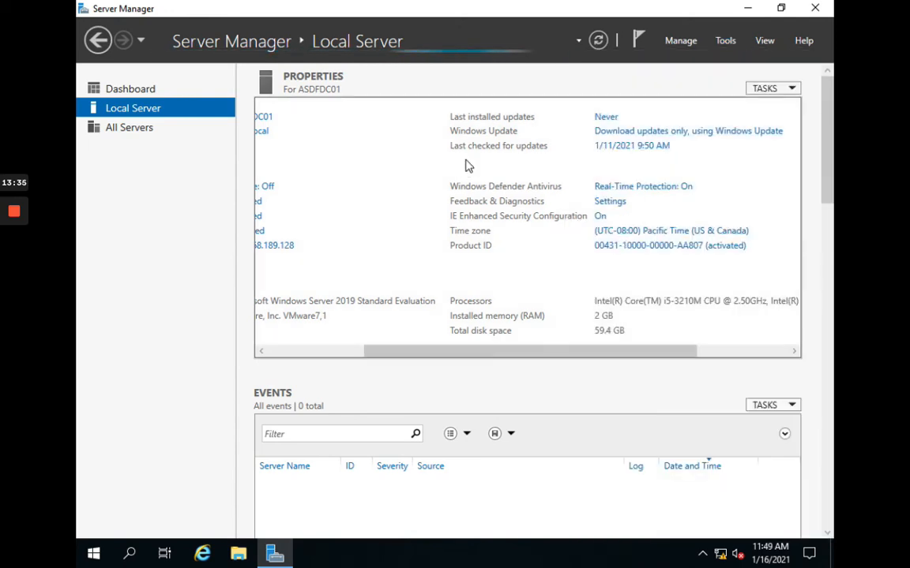
{"action": "left_click", "coordinate": [289, 353]}
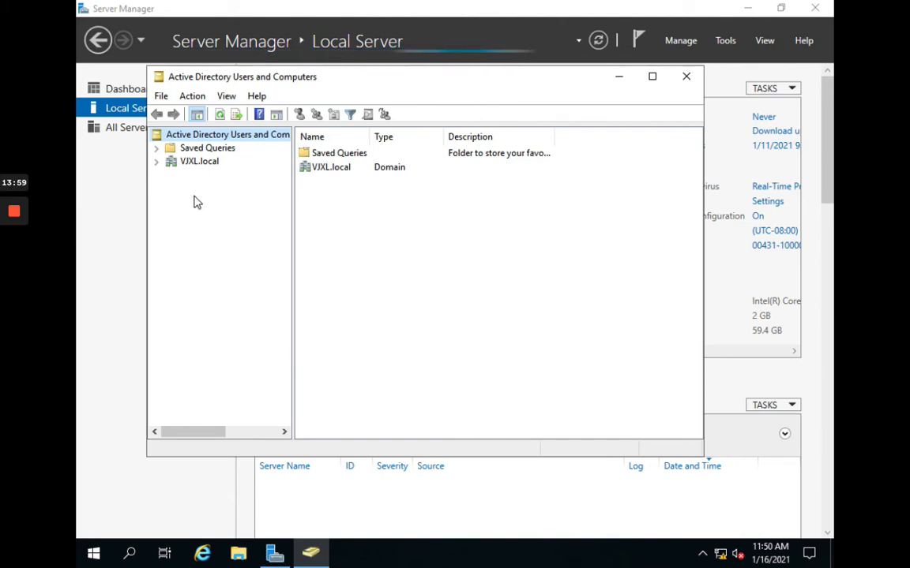
{"action": "left_click", "coordinate": [155, 162]}
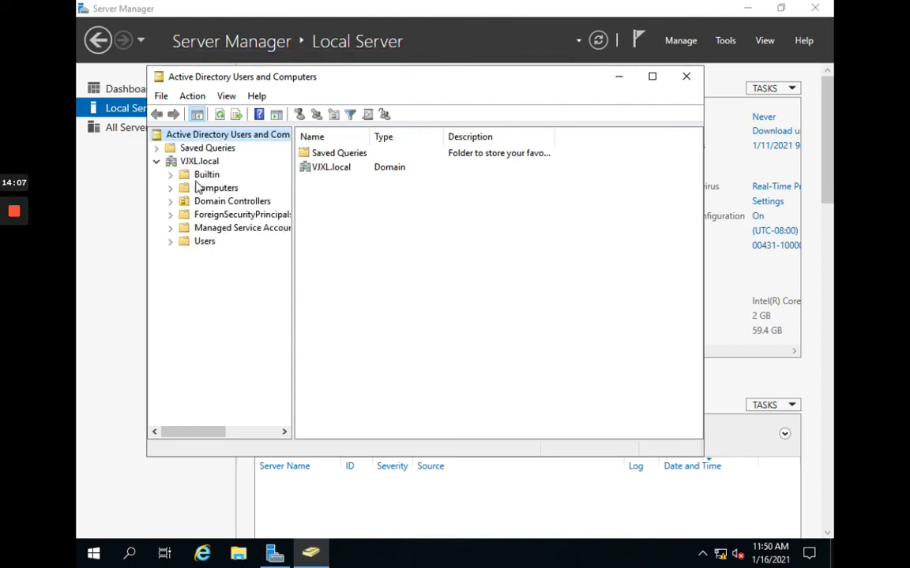
{"action": "left_click", "coordinate": [206, 188]}
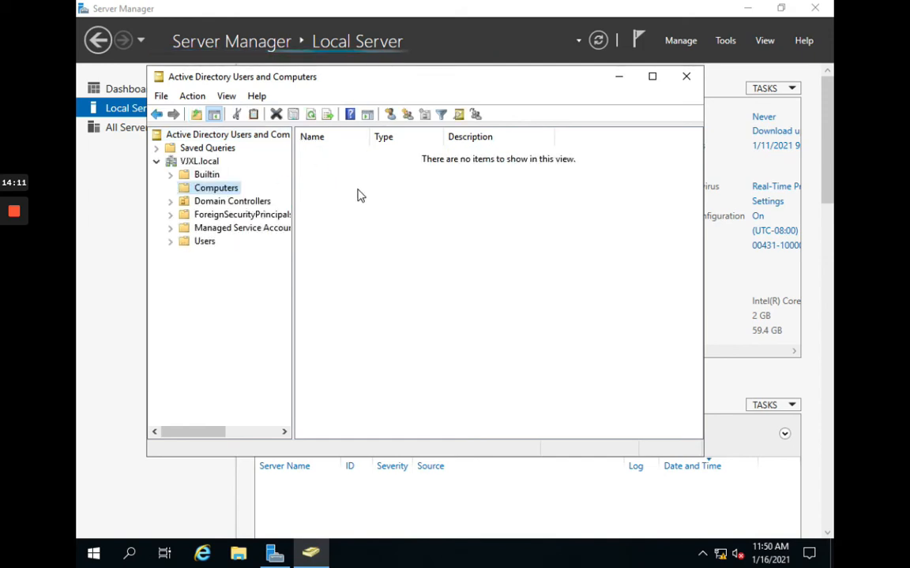
{"action": "left_click", "coordinate": [171, 202]}
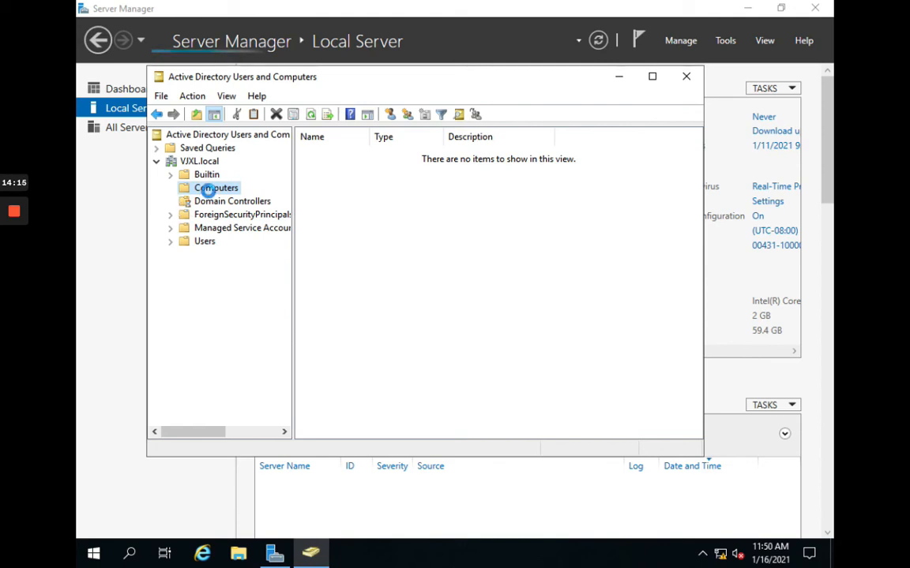
{"action": "left_click", "coordinate": [255, 200]}
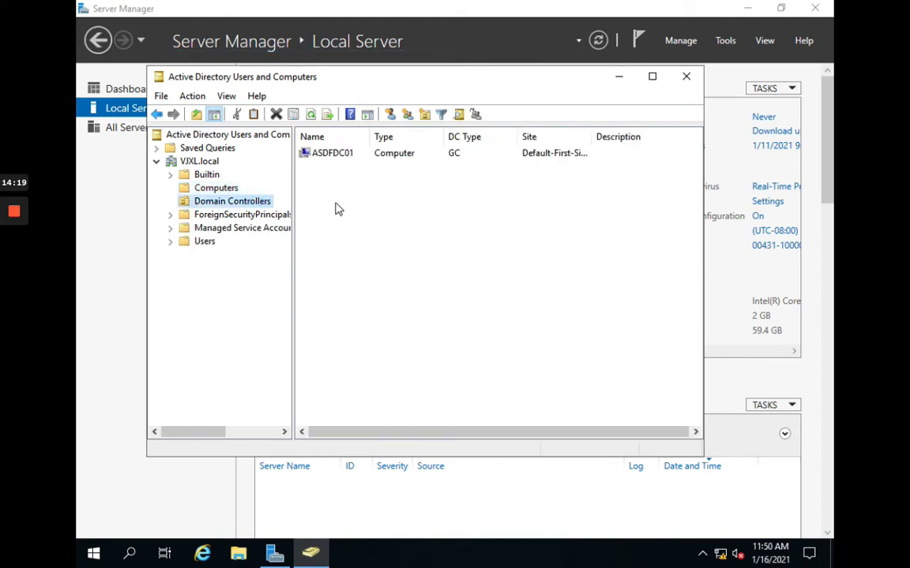
{"action": "left_click", "coordinate": [329, 158]}
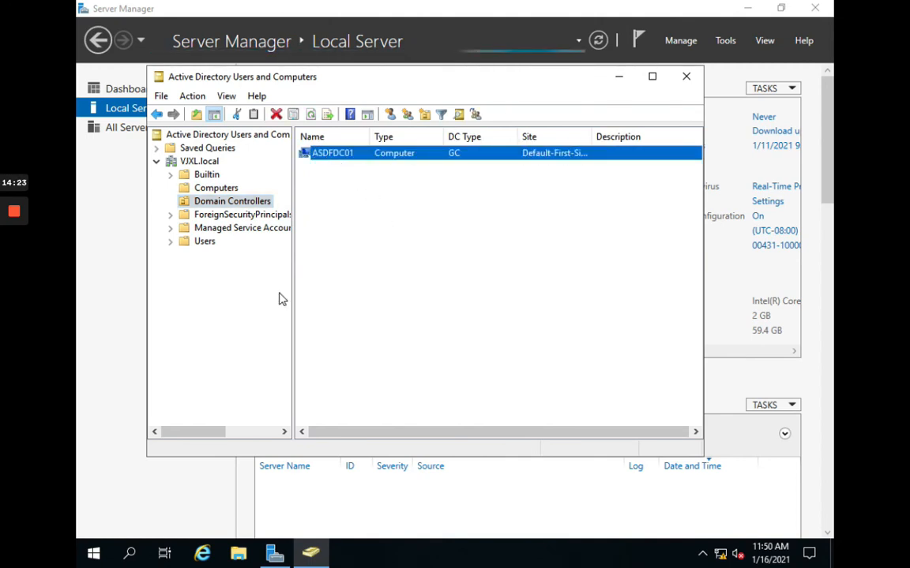
{"action": "left_click", "coordinate": [187, 245]}
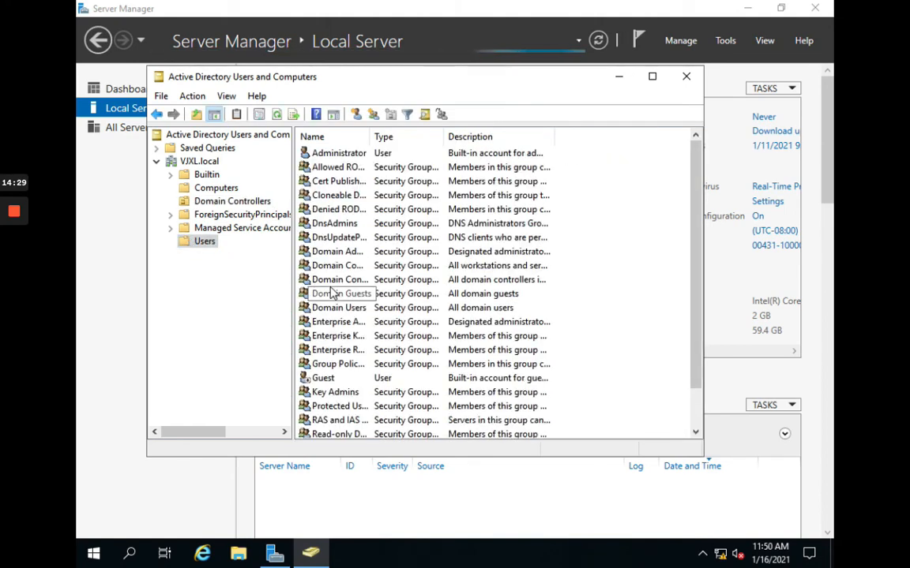
Step: Widen the Users container's Name column so full account names are readable
{"action": "left_click", "coordinate": [340, 155]}
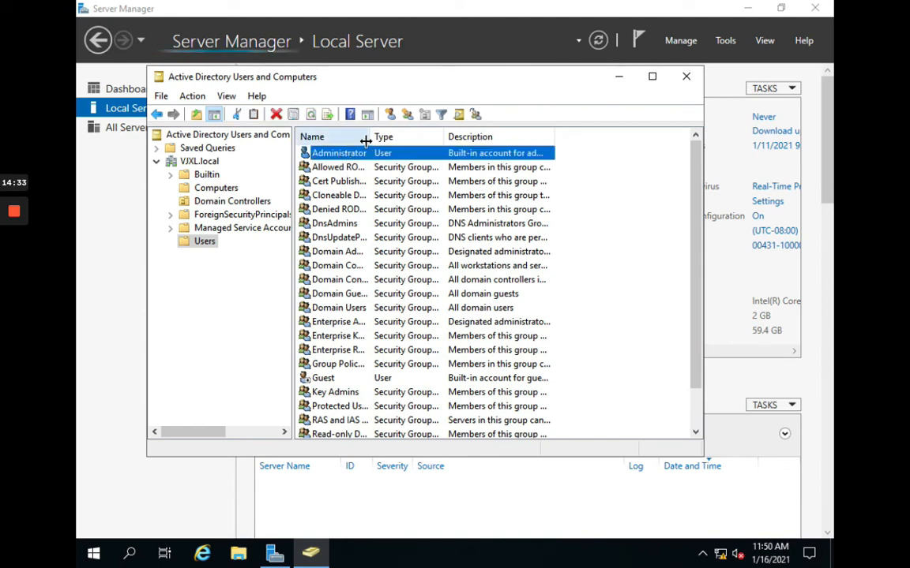
{"action": "left_click_drag", "start_coordinate": [365, 141], "coordinate": [404, 139]}
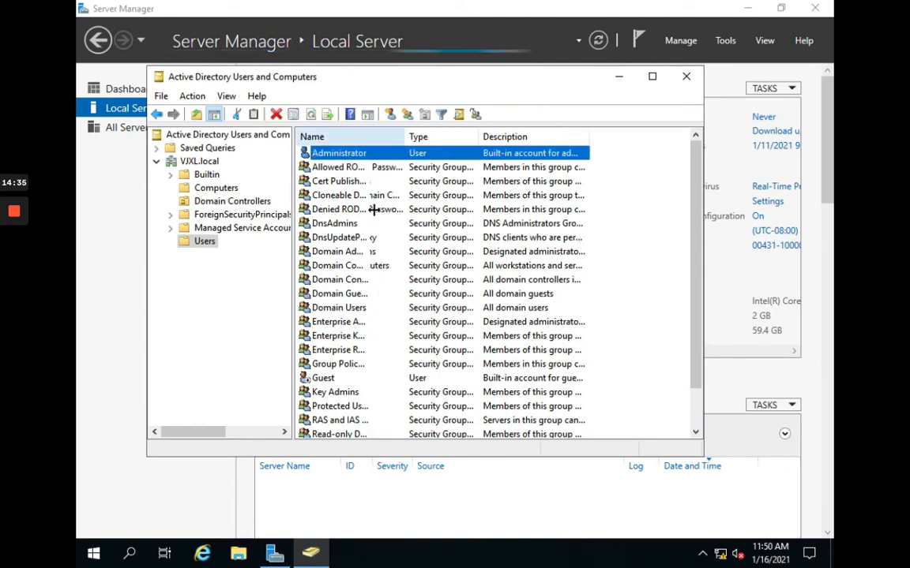
{"action": "scroll", "coordinate": [361, 316], "scroll_direction": "down", "scroll_amount": 2}
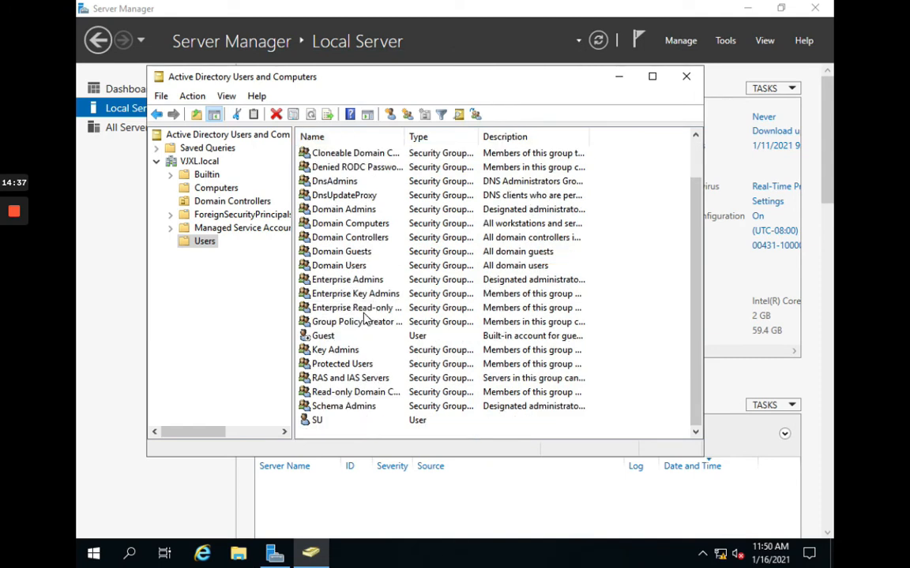
Step: Open the Properties dialog of the SU user
{"action": "left_click", "coordinate": [319, 425]}
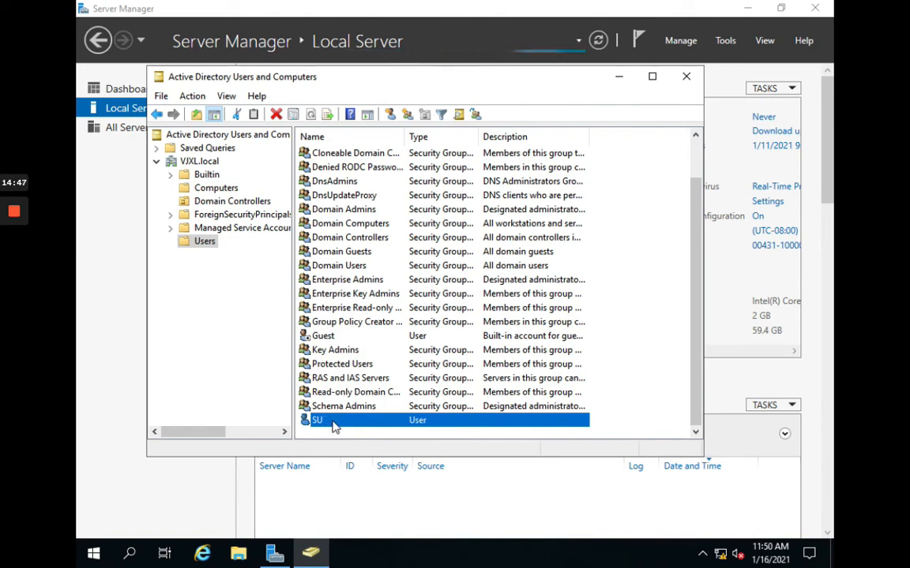
{"action": "right_click", "coordinate": [334, 427]}
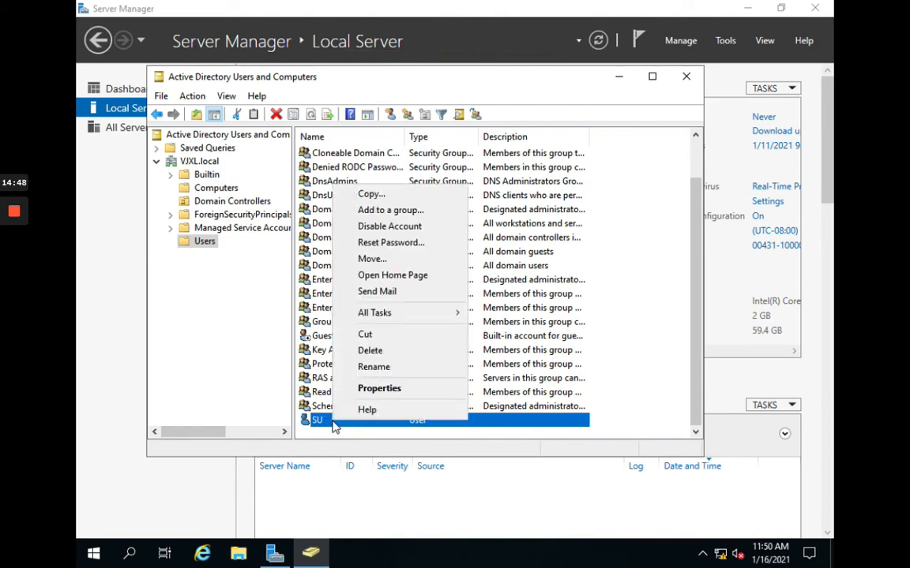
{"action": "left_click", "coordinate": [367, 387]}
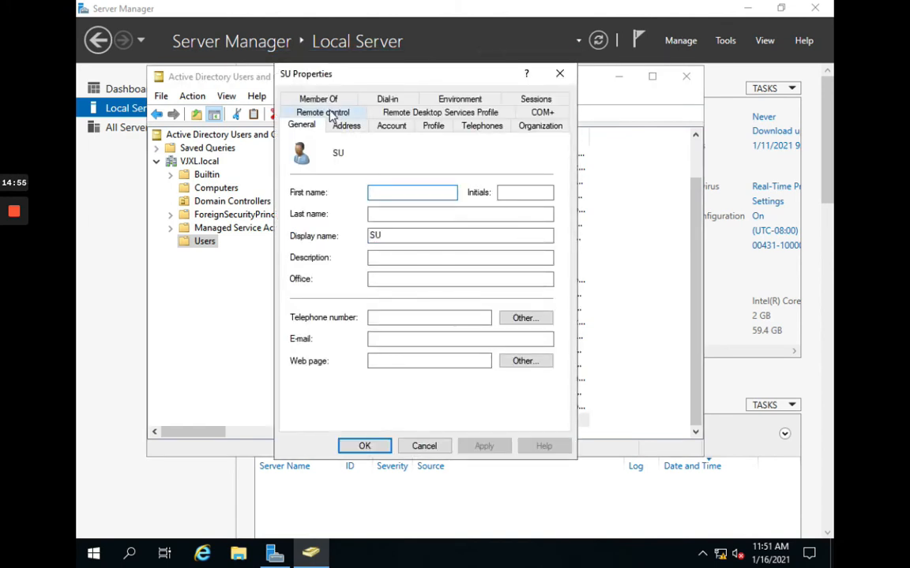
Step: Confirm SU is in Administrators, review that group's members, and cancel both property dialogs
{"action": "left_click", "coordinate": [320, 99]}
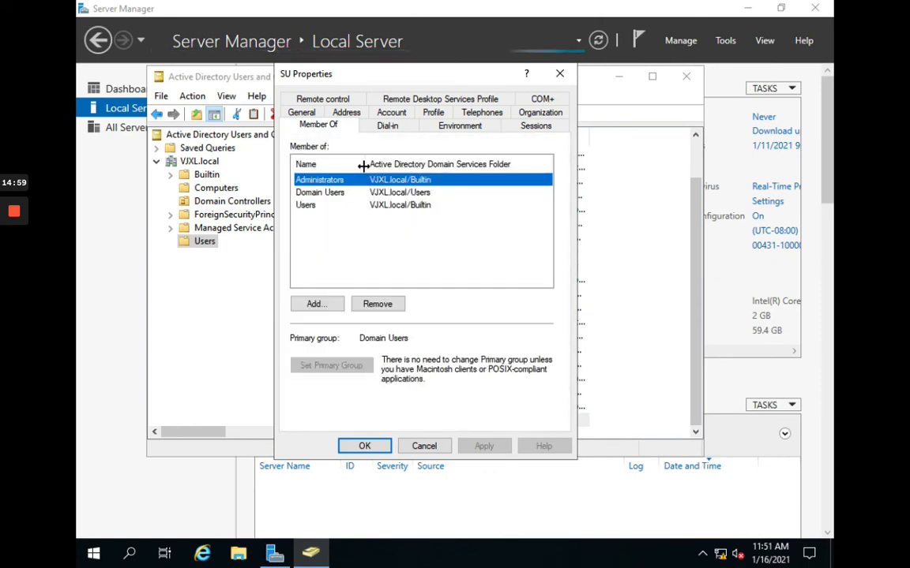
{"action": "left_click_drag", "start_coordinate": [364, 165], "coordinate": [370, 171]}
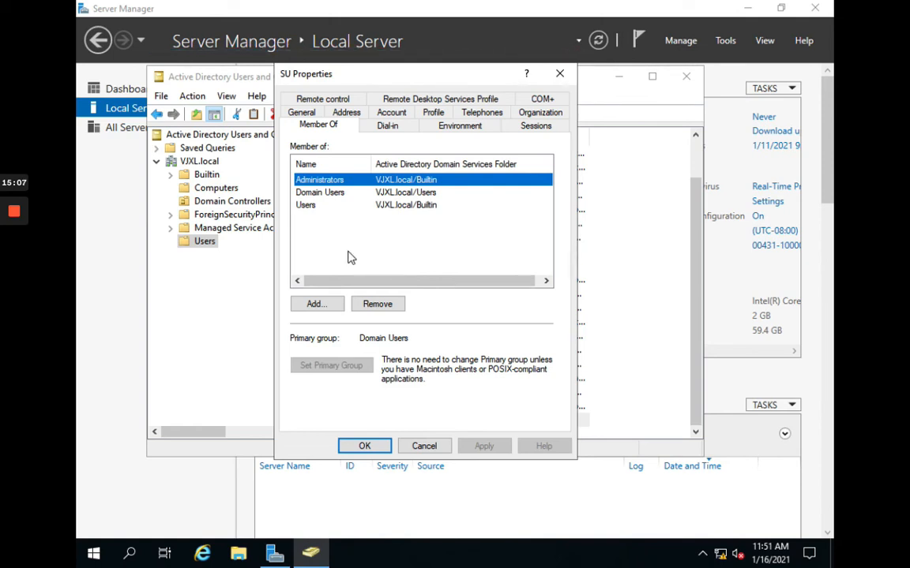
{"action": "double_click", "coordinate": [341, 184]}
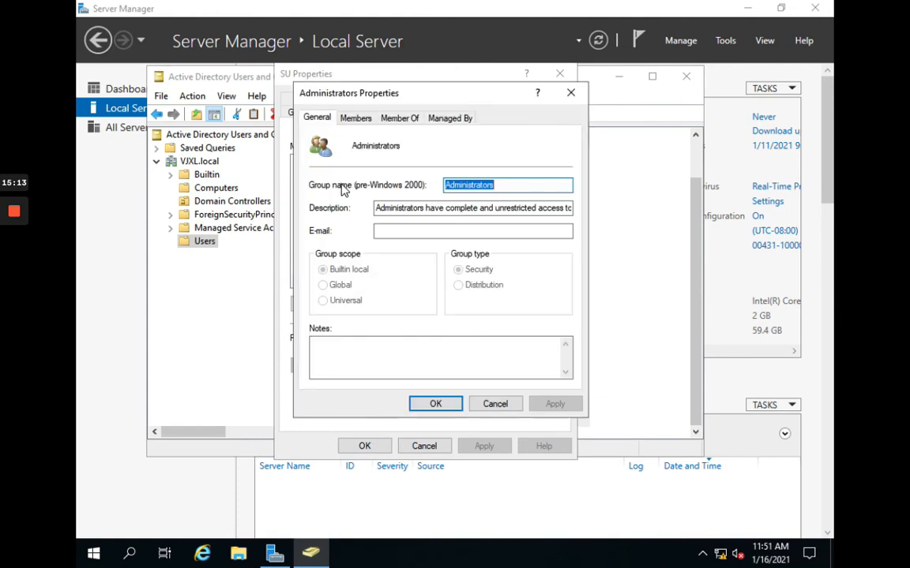
{"action": "left_click", "coordinate": [363, 120]}
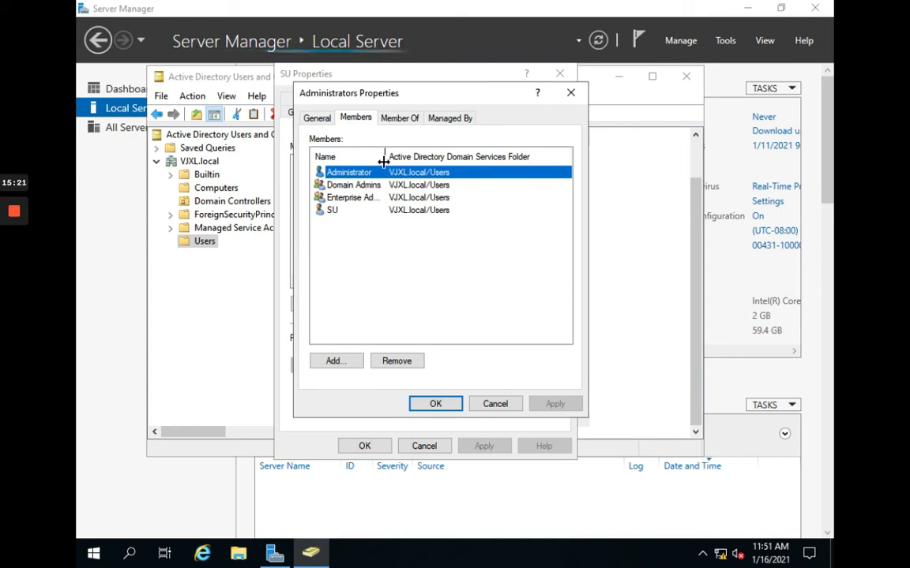
{"action": "left_click_drag", "start_coordinate": [384, 162], "coordinate": [401, 163]}
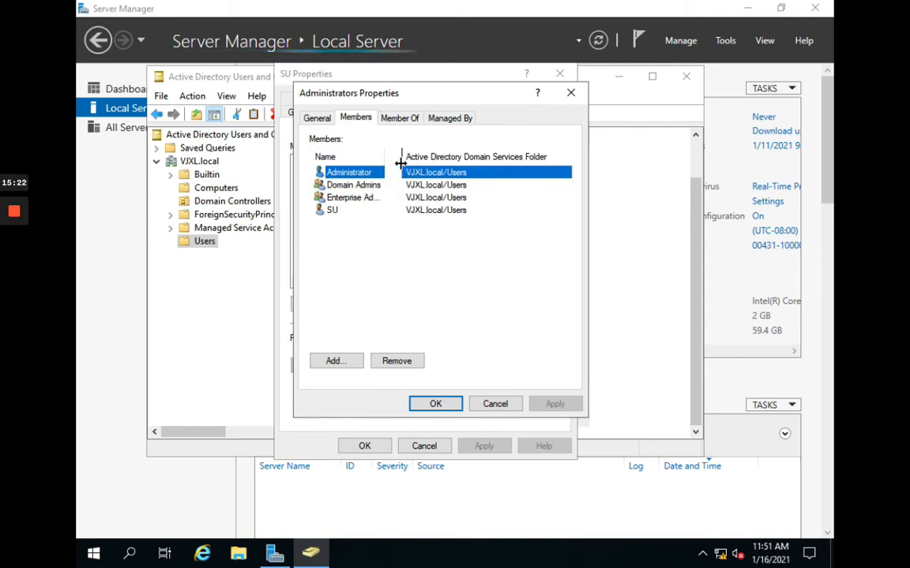
{"action": "left_click", "coordinate": [495, 404]}
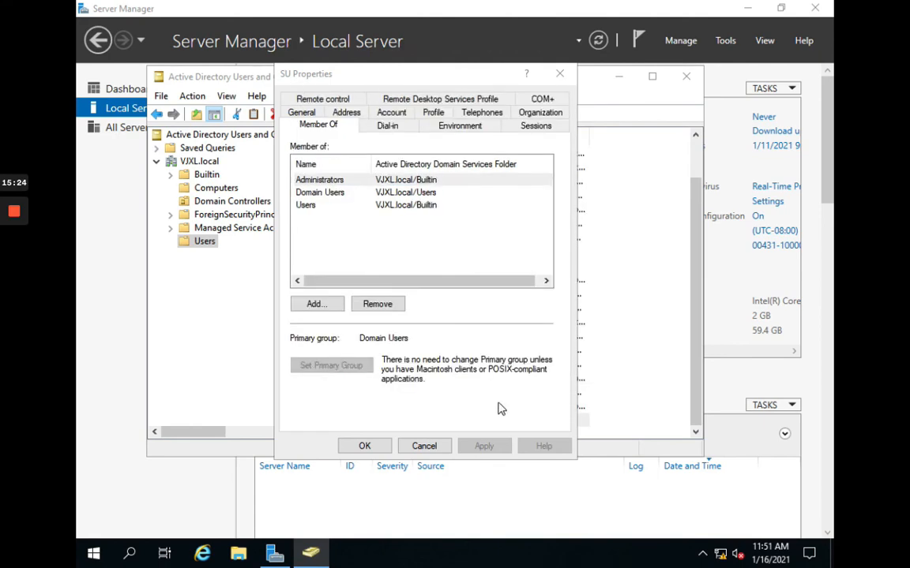
{"action": "left_click", "coordinate": [442, 447]}
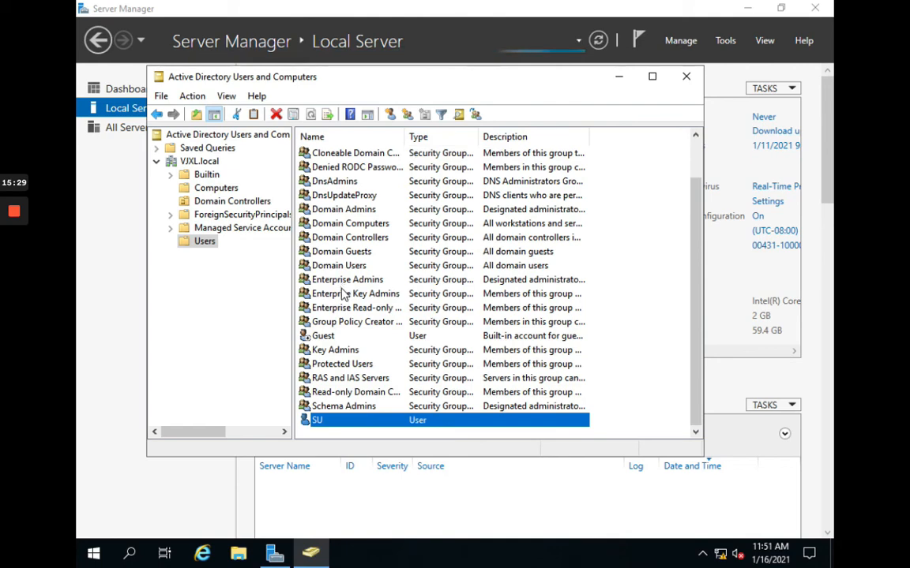
Step: Widen the Description column, close Active Directory Users and Computers, and launch DNS Manager
{"action": "scroll", "coordinate": [343, 294], "scroll_direction": "up", "scroll_amount": 1}
{"action": "scroll", "coordinate": [343, 294], "scroll_direction": "down", "scroll_amount": 1}
{"action": "left_click_drag", "start_coordinate": [588, 137], "coordinate": [639, 139]}
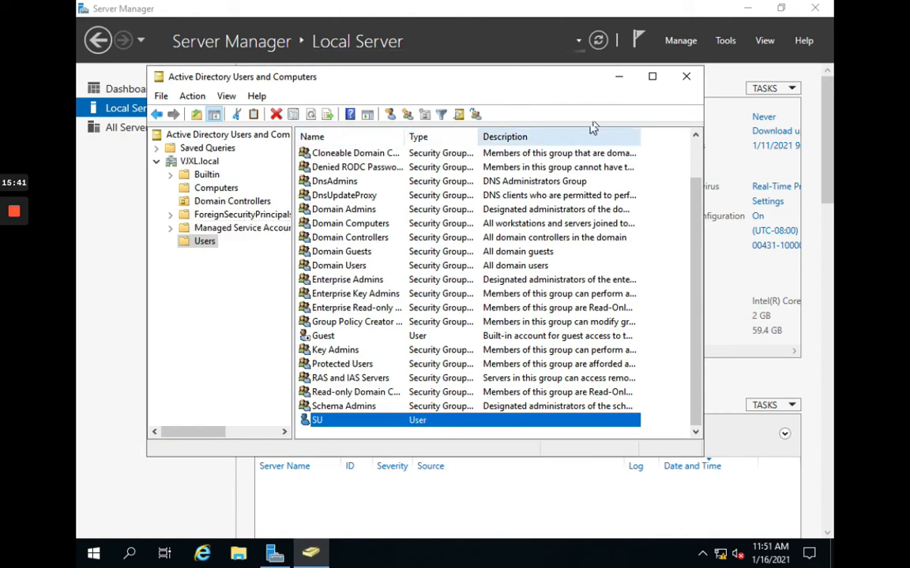
{"action": "left_click", "coordinate": [681, 81]}
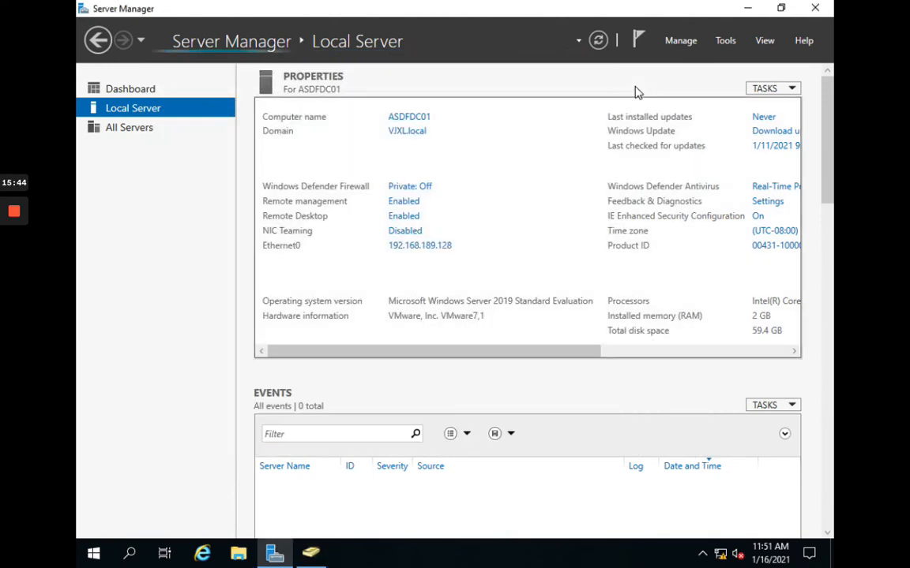
{"action": "left_click", "coordinate": [727, 43]}
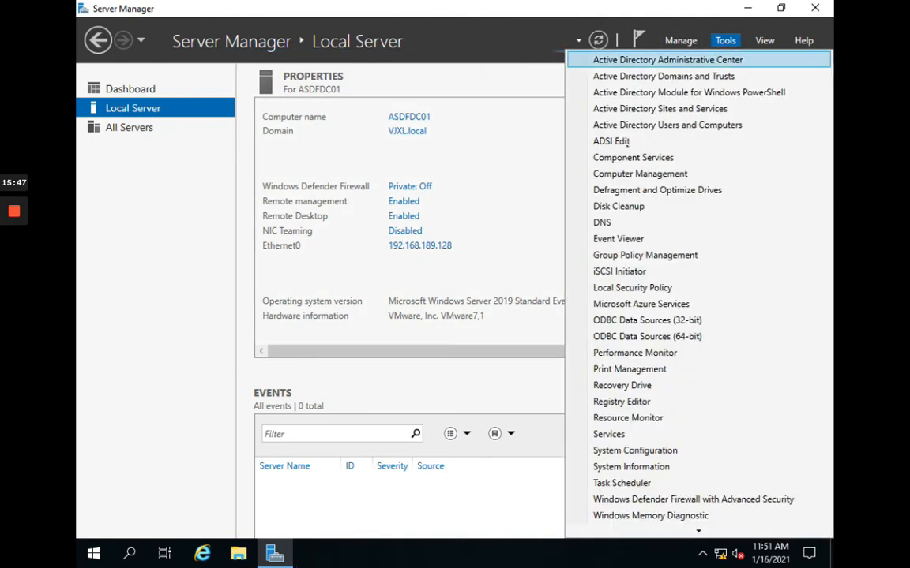
{"action": "left_click", "coordinate": [608, 223]}
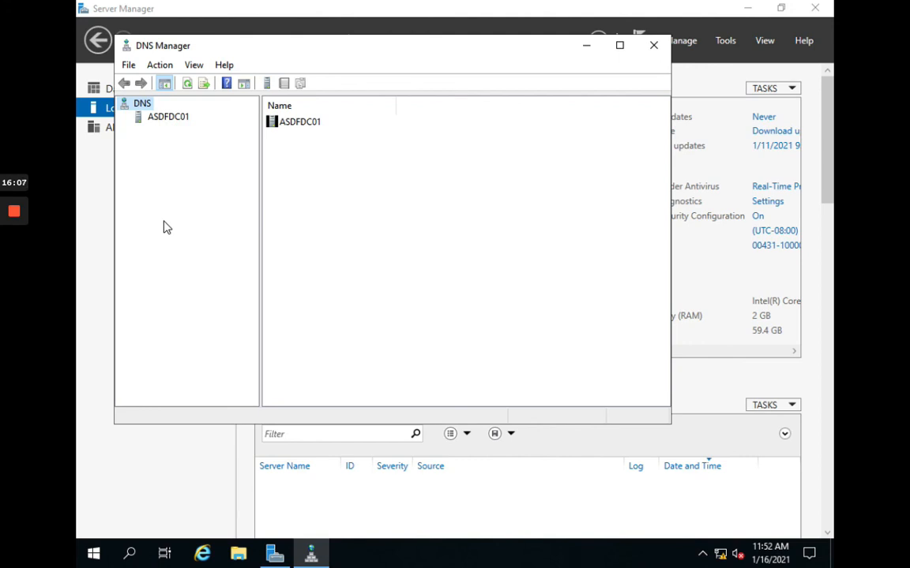
Step: Display the VJXL.local forward zone records on ASDFDC01, including asdfdc01 at 192.168.189.128
{"action": "left_click", "coordinate": [162, 118]}
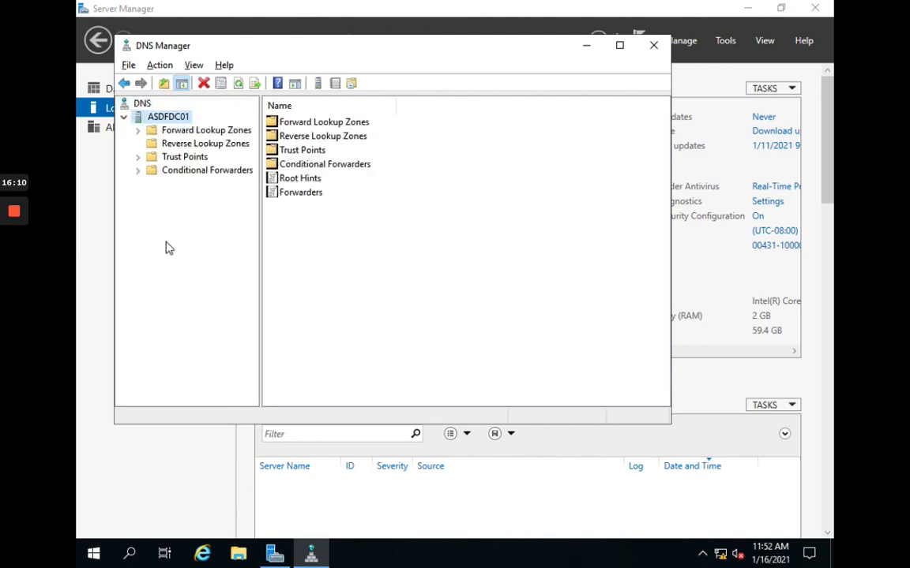
{"action": "left_click", "coordinate": [139, 131]}
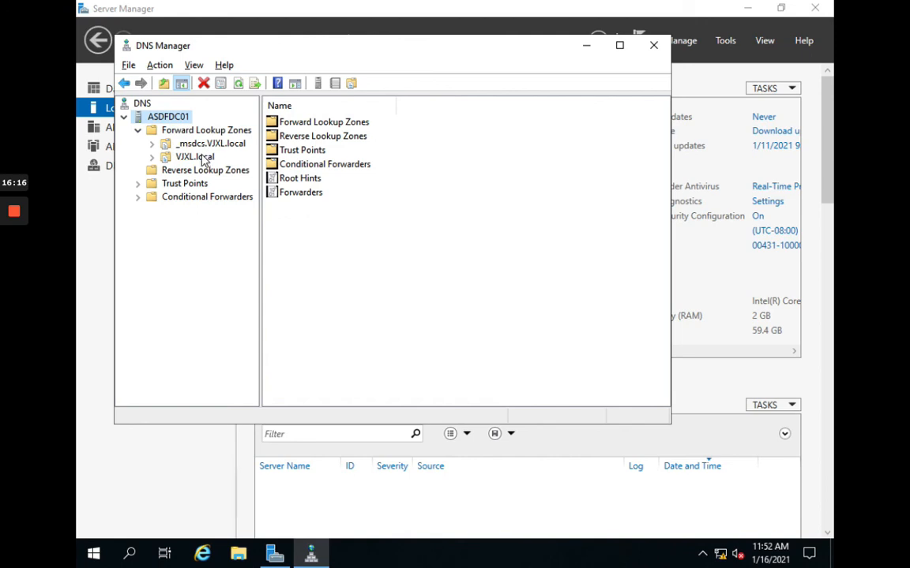
{"action": "left_click", "coordinate": [194, 160]}
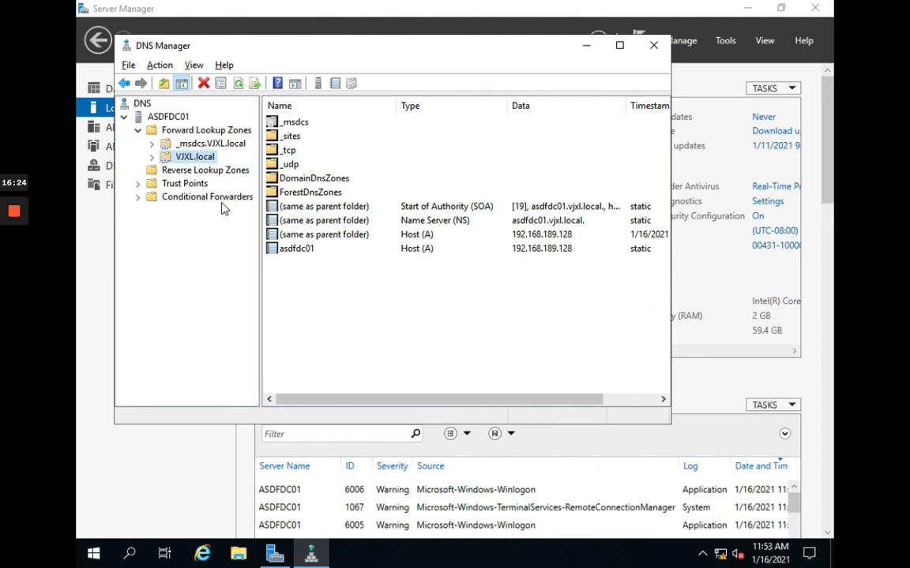
{"action": "right_click", "coordinate": [191, 172]}
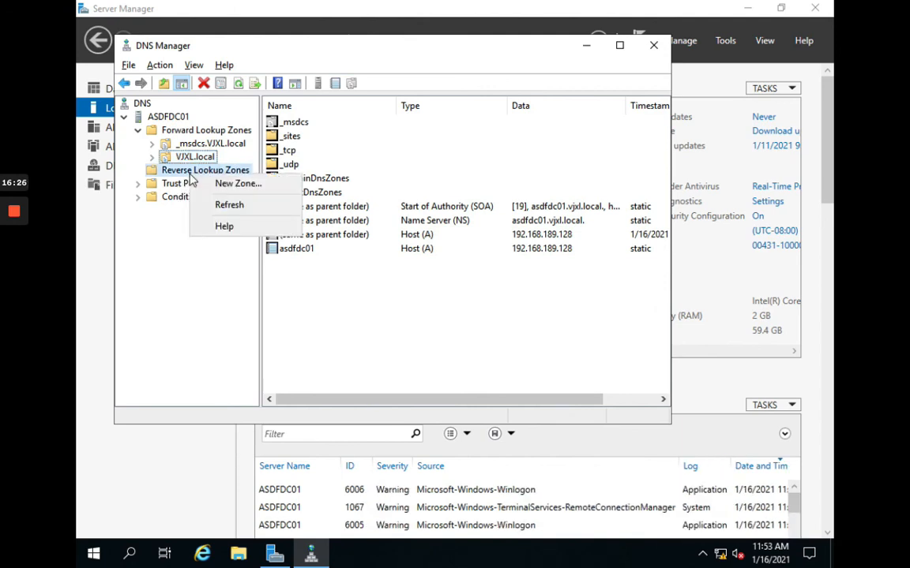
Step: Launch the New Zone Wizard for reverse lookup zones and pass its welcome page
{"action": "left_click", "coordinate": [204, 183]}
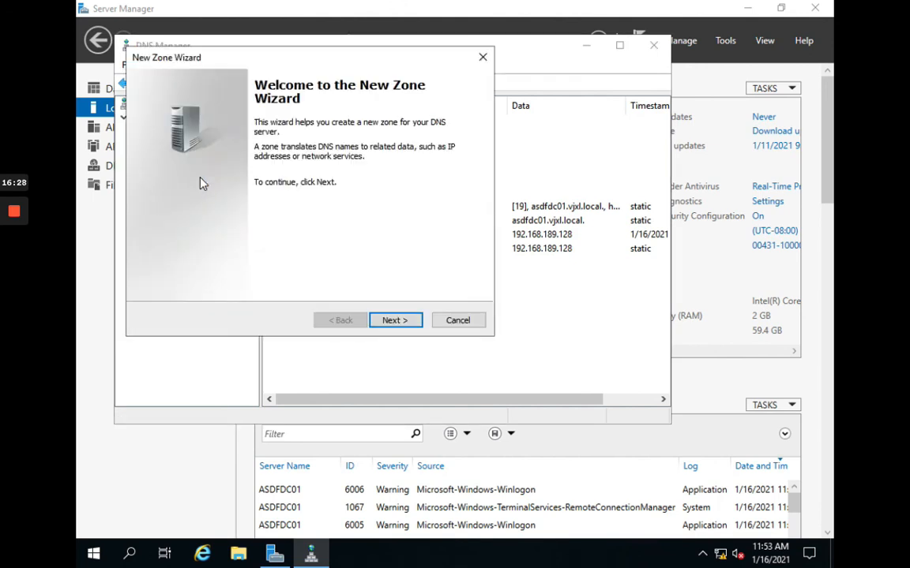
{"action": "left_click_drag", "start_coordinate": [310, 60], "coordinate": [454, 132]}
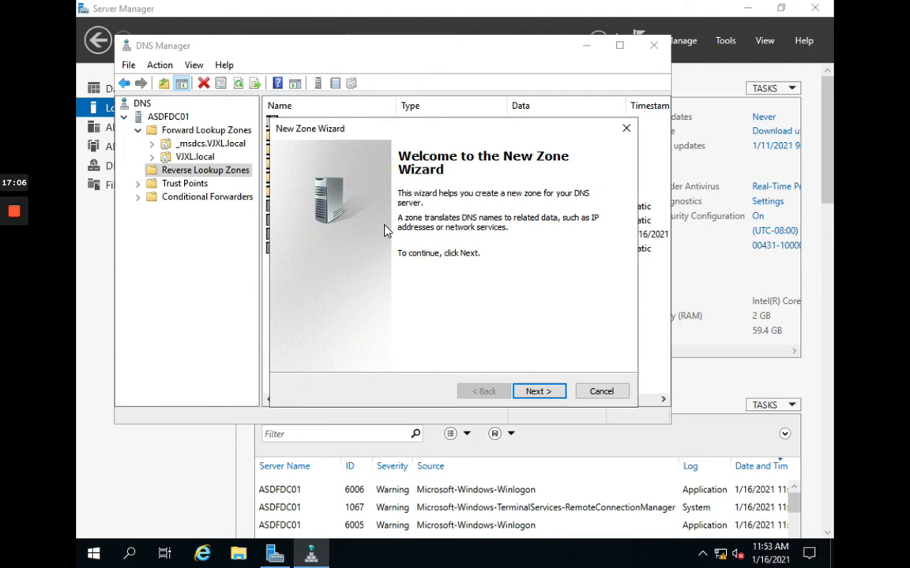
{"action": "left_click", "coordinate": [534, 393]}
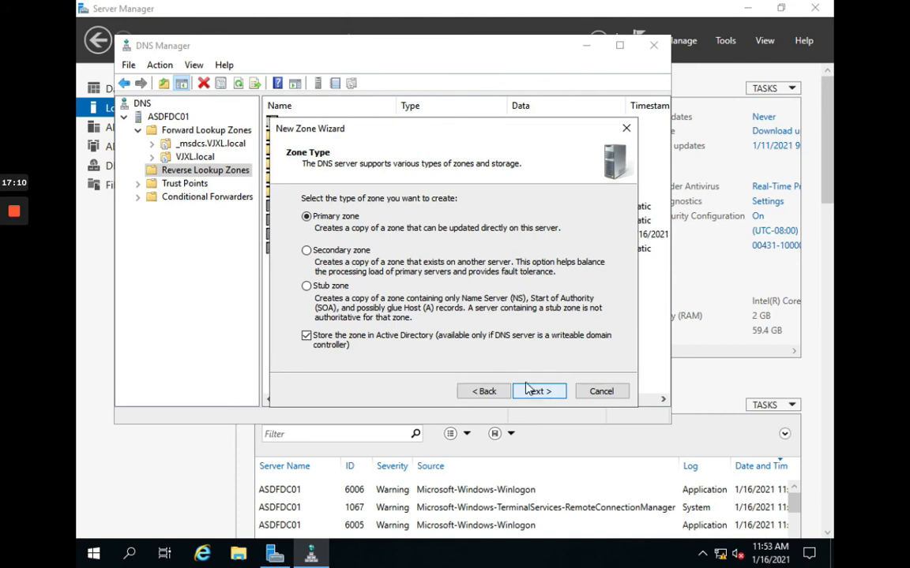
Step: Choose a Primary, domain-replicated IPv4 reverse zone with network ID 198.168.189
{"action": "left_click", "coordinate": [337, 220]}
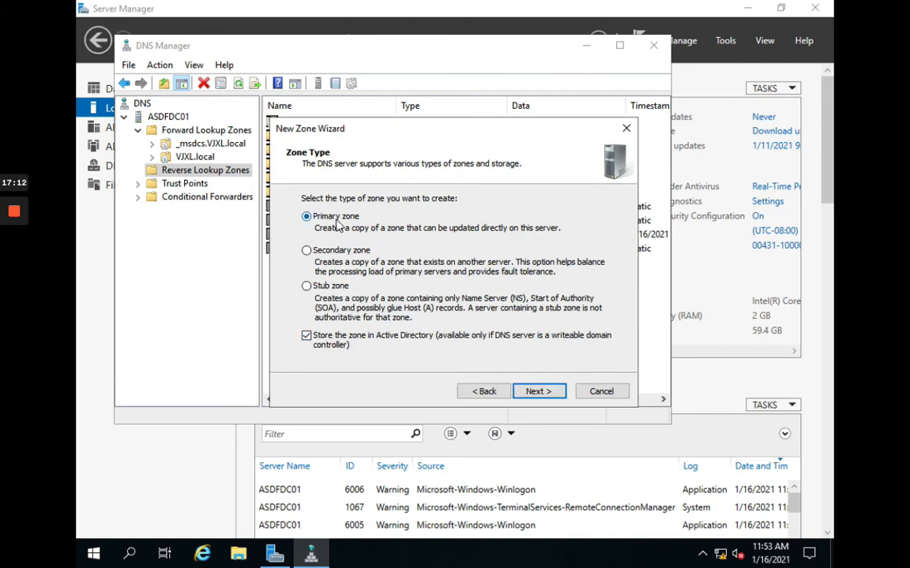
{"action": "left_click", "coordinate": [536, 390]}
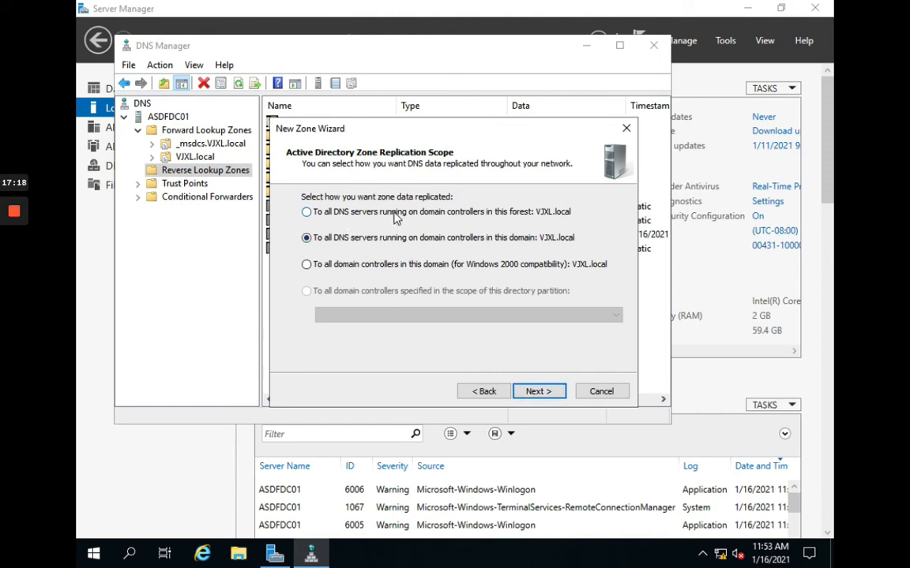
{"action": "left_click", "coordinate": [535, 394]}
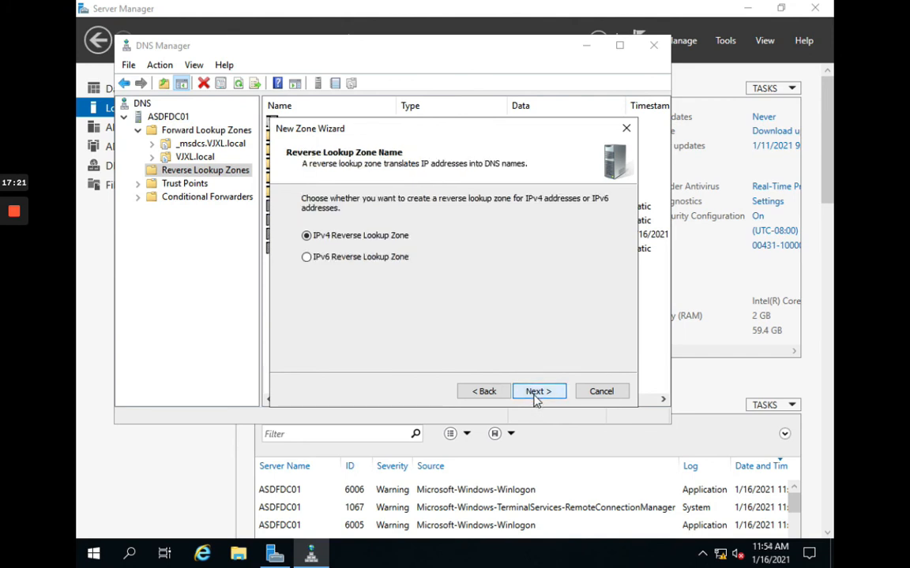
{"action": "left_click", "coordinate": [535, 393]}
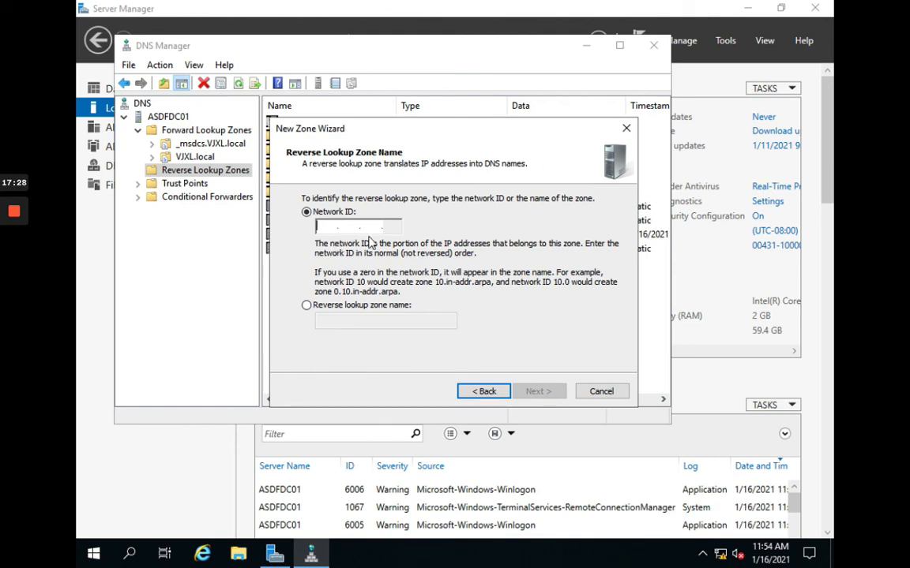
{"action": "type", "text": "198 ."}
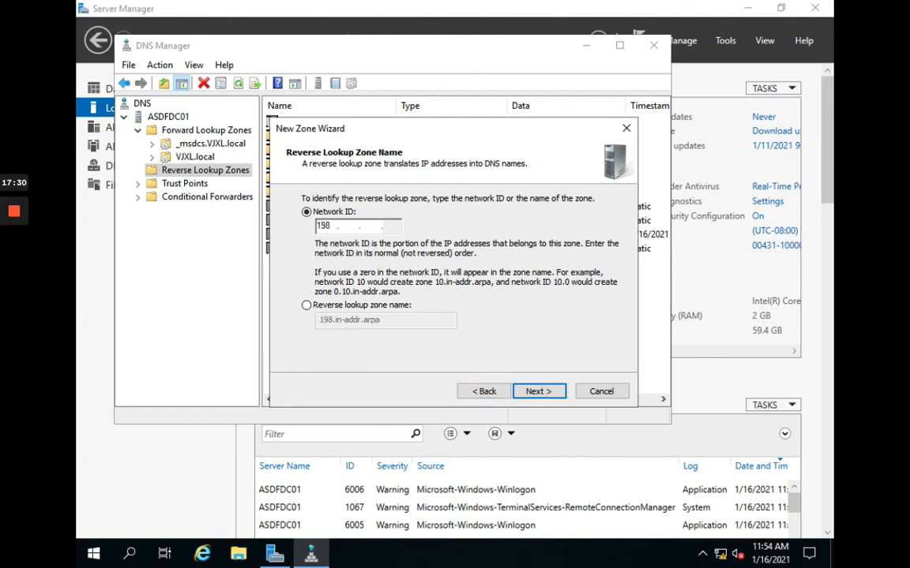
{"action": "type", "text": "168 .189"}
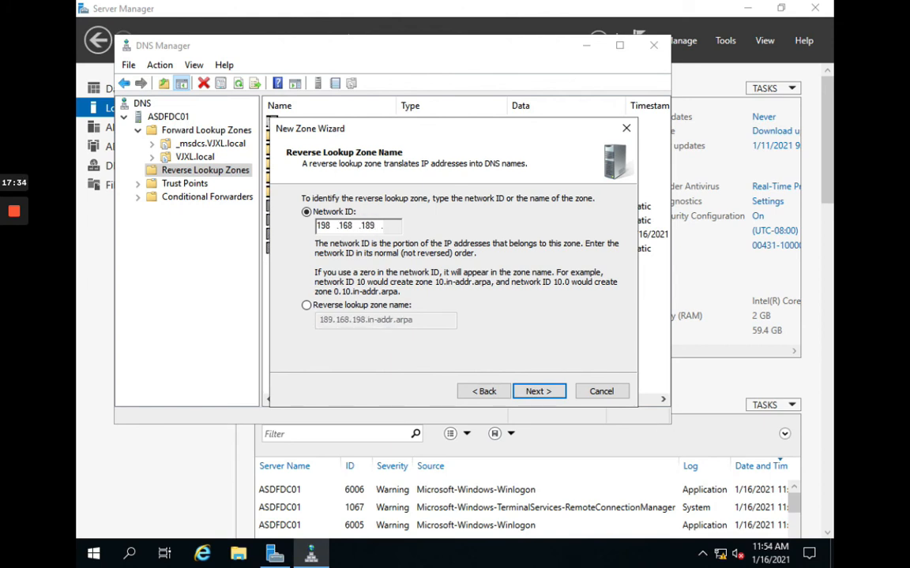
{"action": "left_click", "coordinate": [525, 392]}
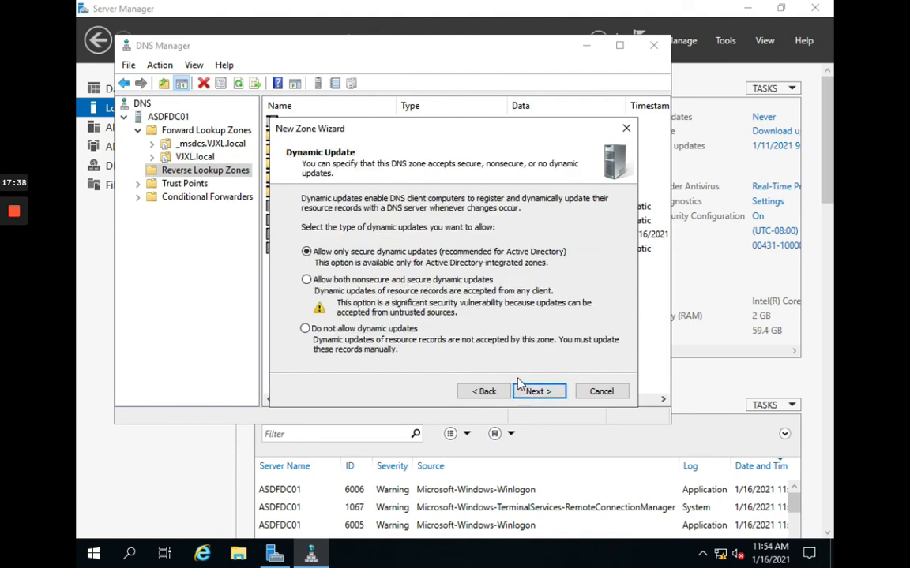
Step: Allow both nonsecure and secure dynamic updates and finish creating the zone
{"action": "left_click", "coordinate": [316, 252]}
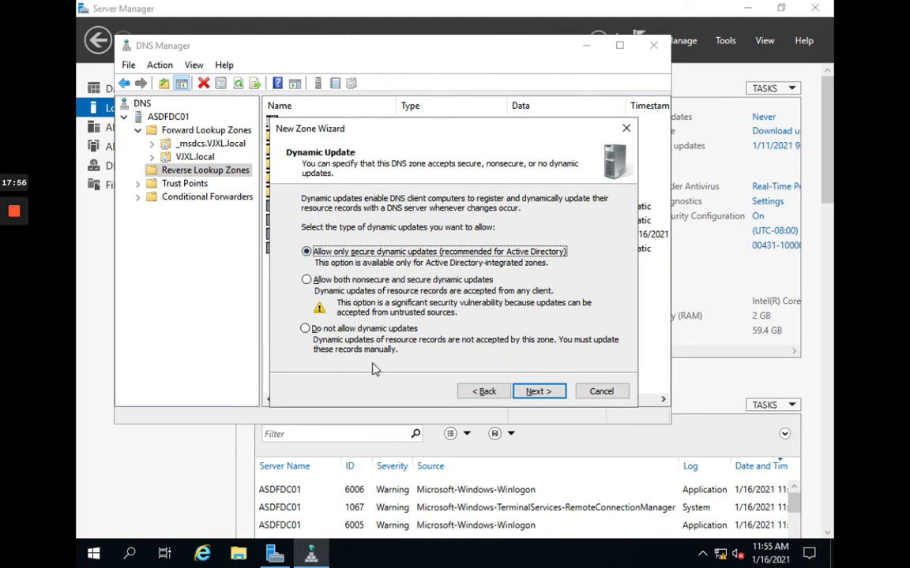
{"action": "left_click", "coordinate": [357, 281]}
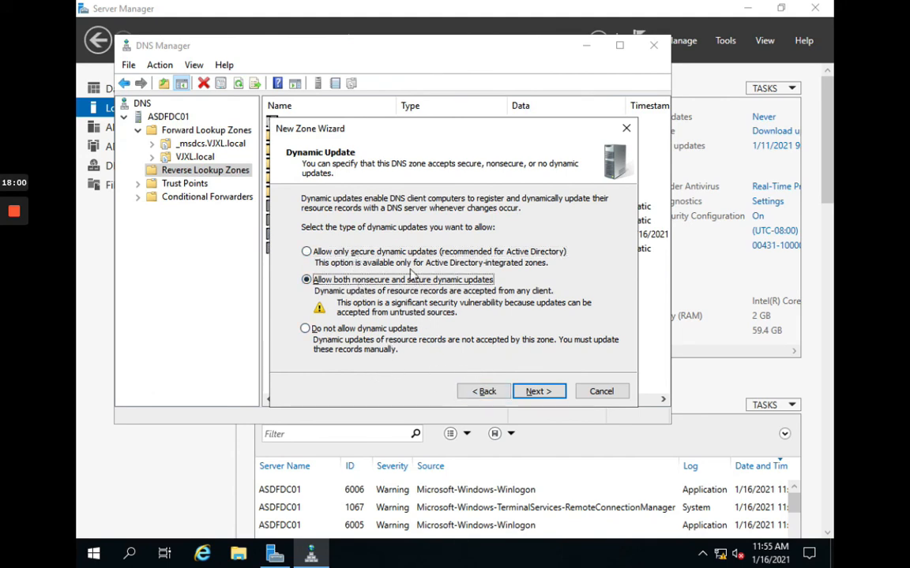
{"action": "left_click", "coordinate": [327, 253]}
{"action": "left_click", "coordinate": [540, 393]}
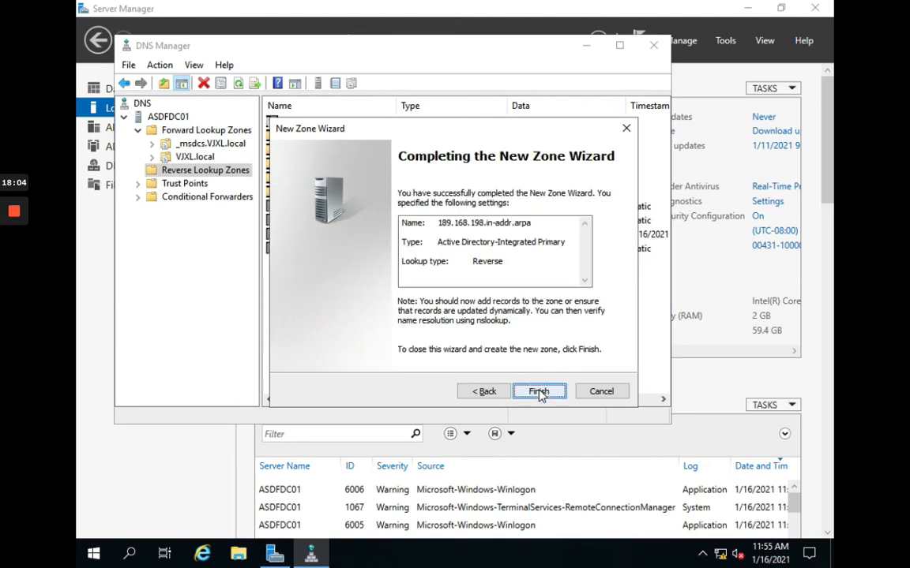
{"action": "left_click", "coordinate": [538, 392]}
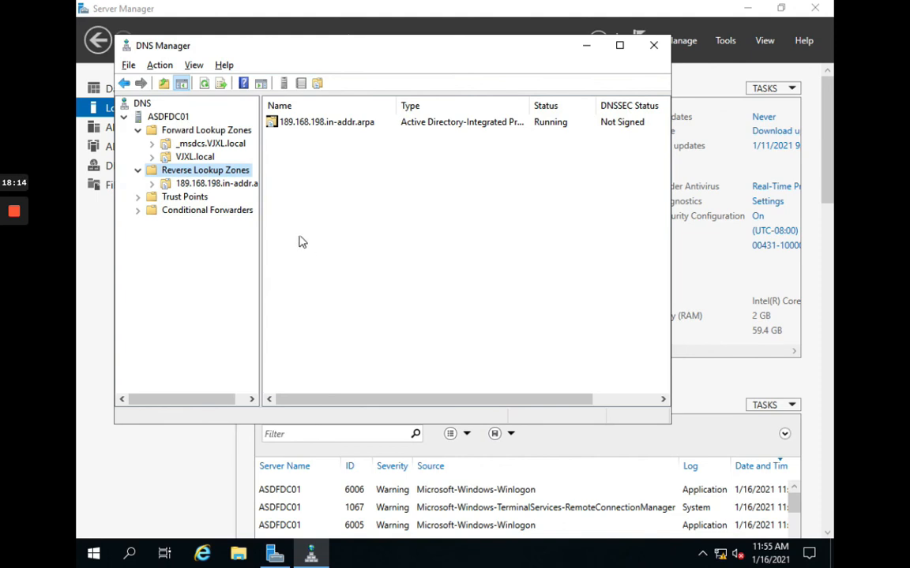
Step: Start a new Pointer (PTR) record in the 189.168.198 reverse zone
{"action": "right_click", "coordinate": [232, 190]}
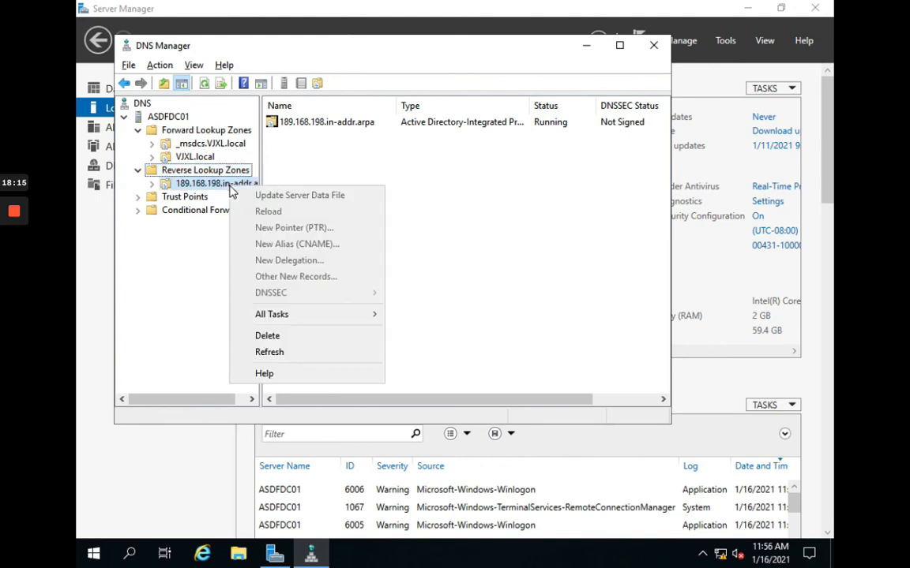
{"action": "left_click", "coordinate": [208, 186]}
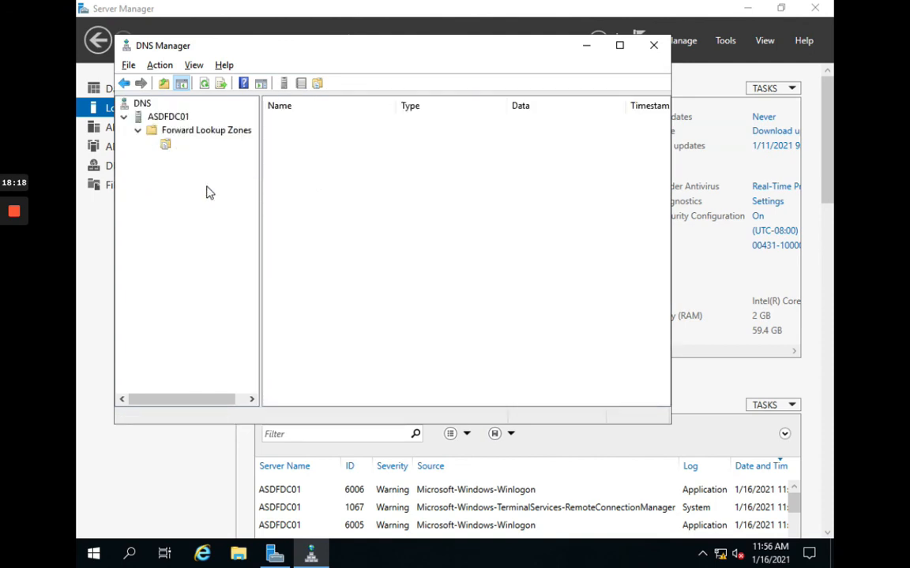
{"action": "right_click", "coordinate": [208, 188]}
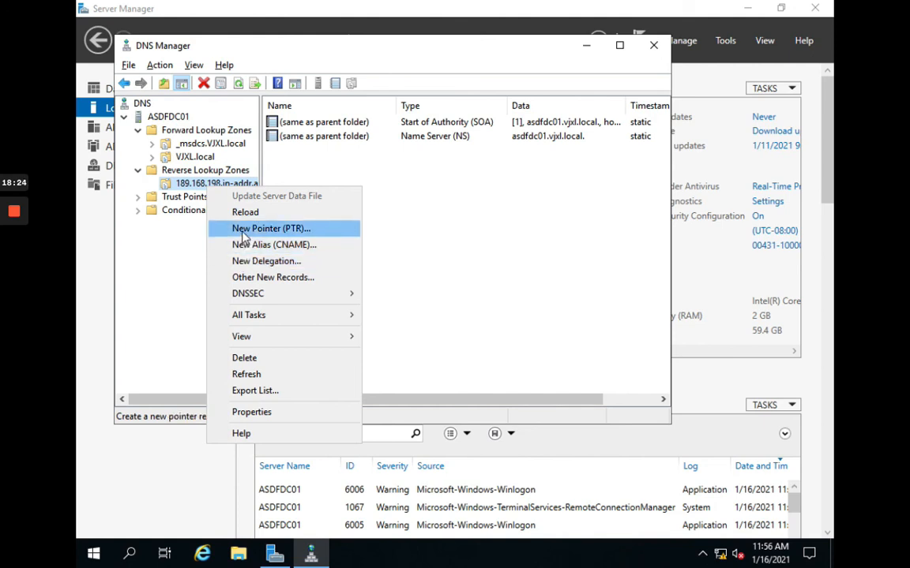
{"action": "left_click", "coordinate": [243, 236]}
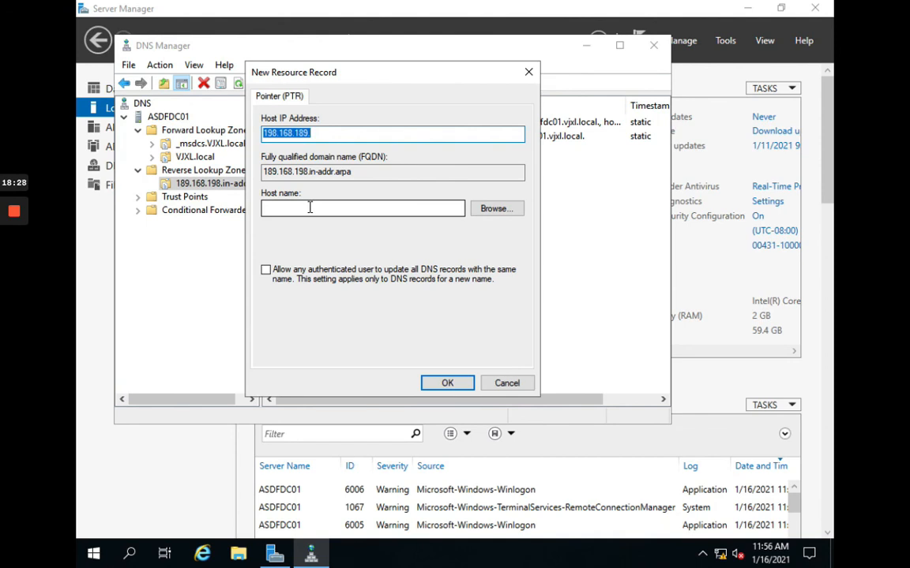
Step: Browse for the host through ASDFDC01, Forward Lookup Zones and VJXL.local
{"action": "left_click", "coordinate": [479, 217]}
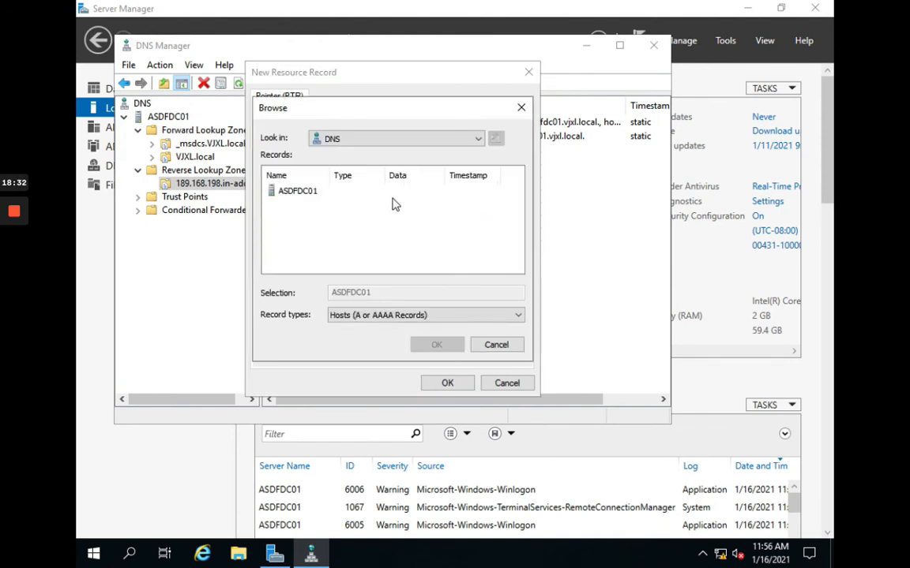
{"action": "left_click", "coordinate": [318, 194]}
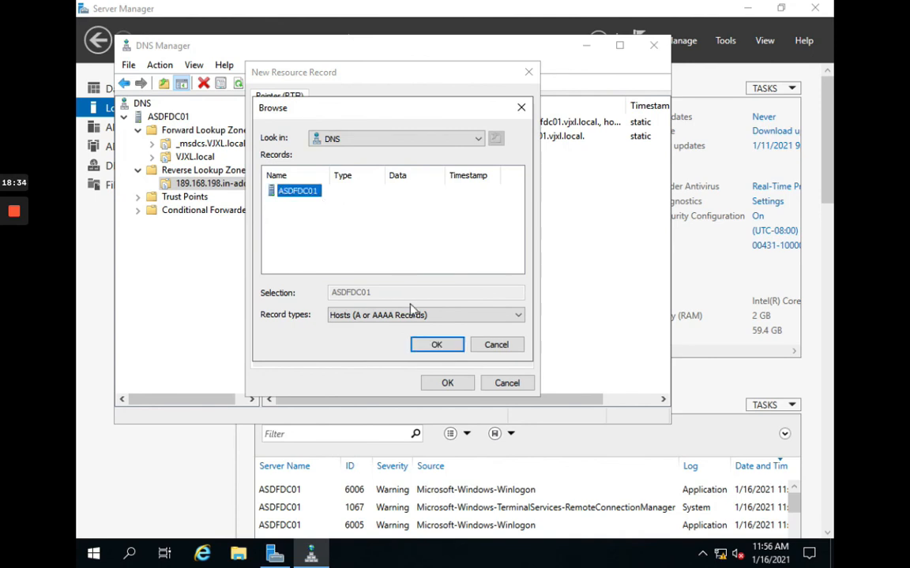
{"action": "left_click", "coordinate": [435, 346]}
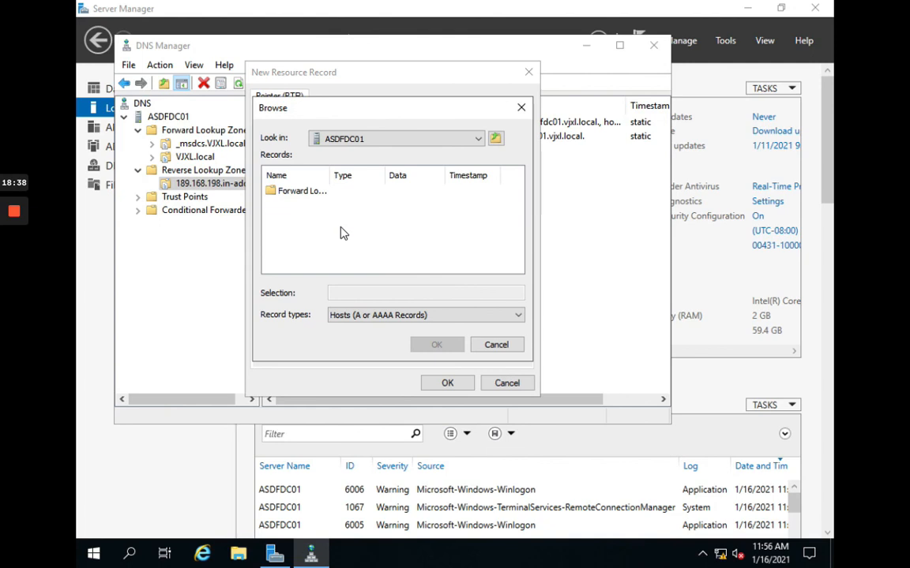
{"action": "double_click", "coordinate": [300, 197]}
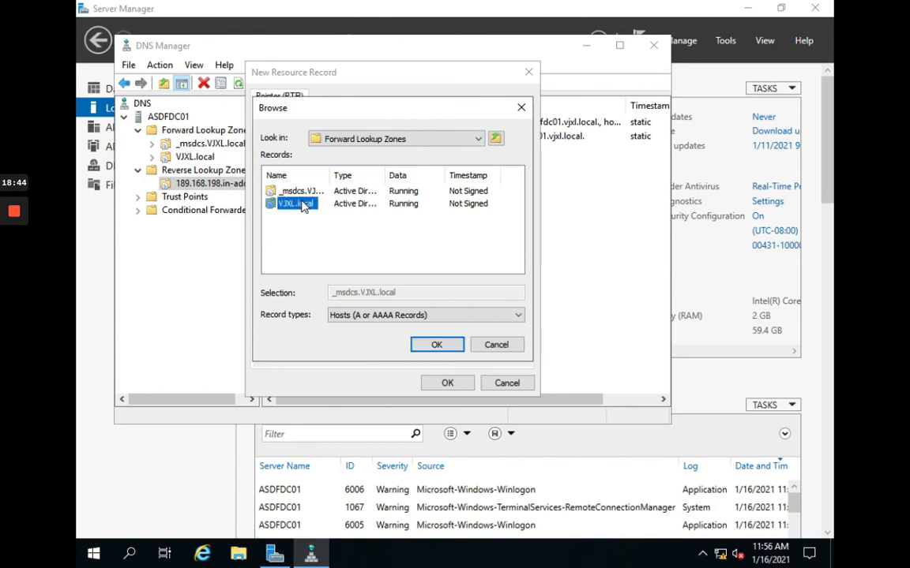
{"action": "double_click", "coordinate": [303, 205]}
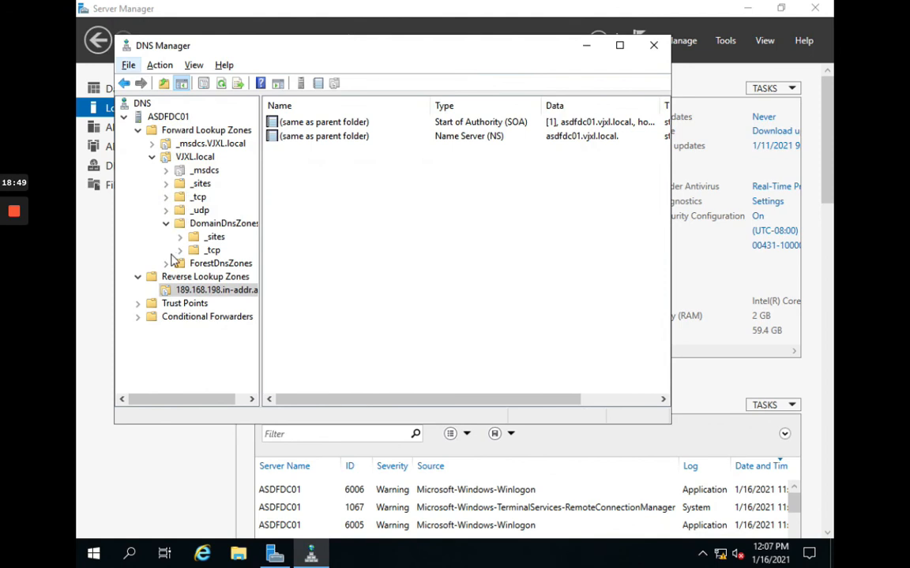
{"action": "right_click", "coordinate": [228, 290]}
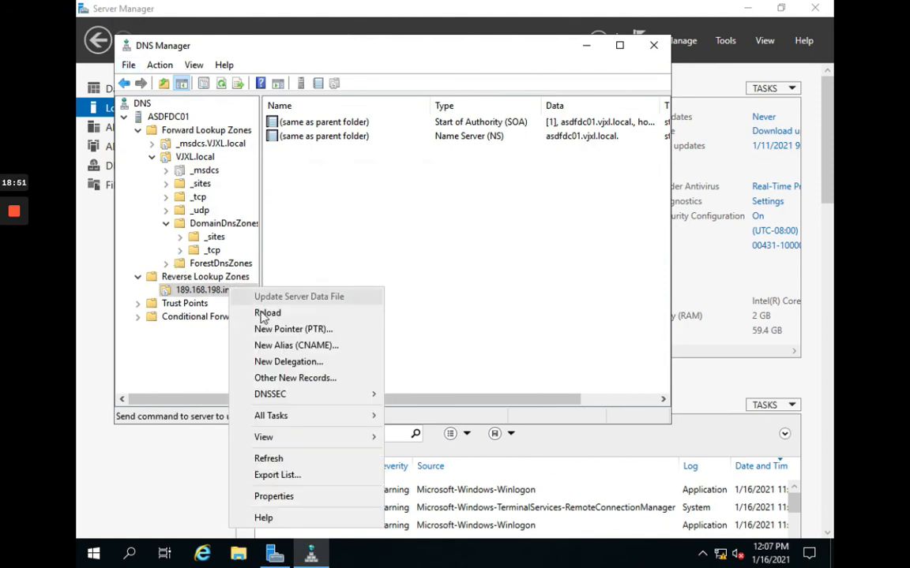
{"action": "left_click", "coordinate": [278, 330]}
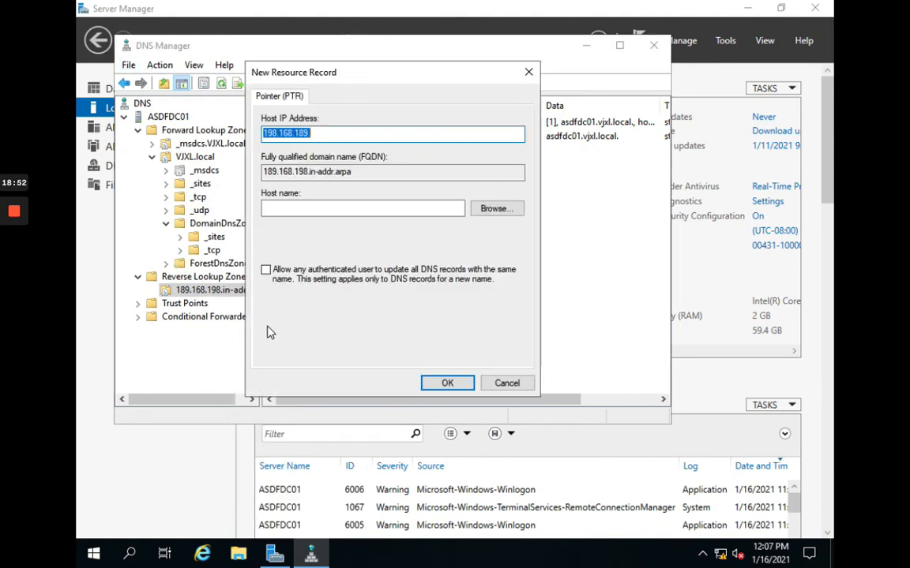
{"action": "left_click", "coordinate": [489, 210]}
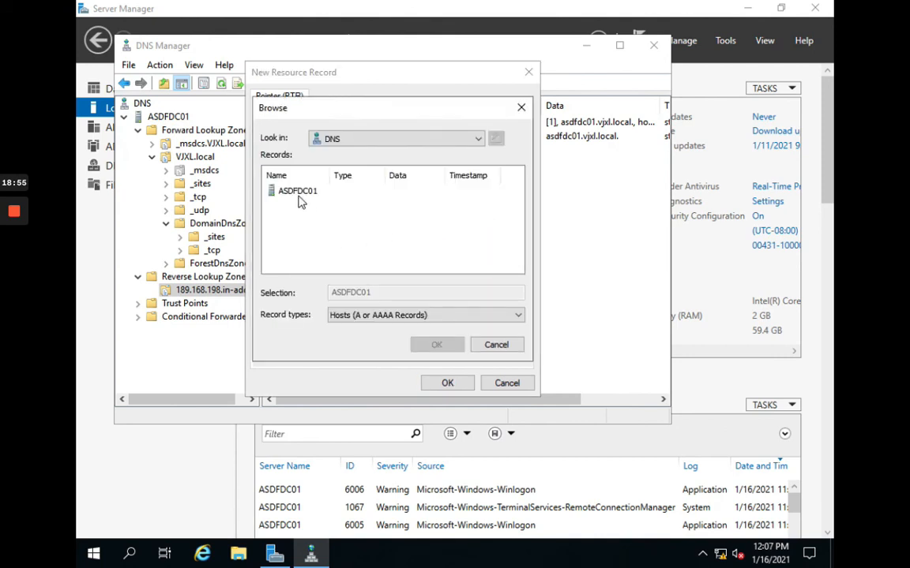
{"action": "double_click", "coordinate": [299, 193]}
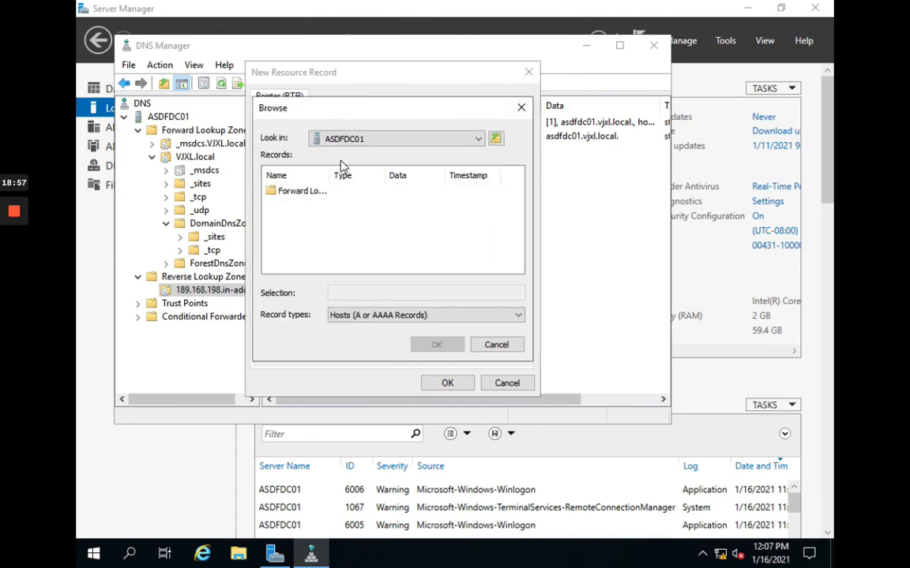
{"action": "double_click", "coordinate": [301, 191]}
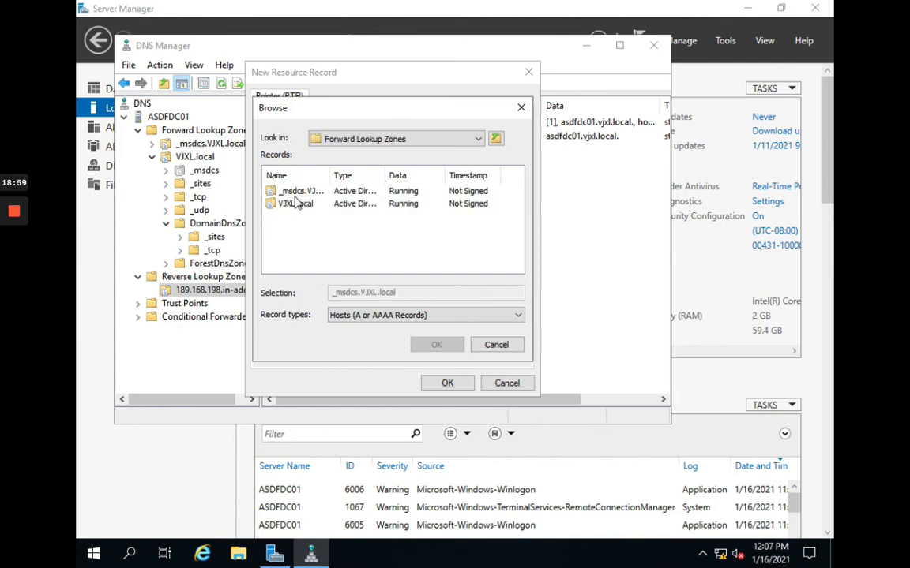
{"action": "double_click", "coordinate": [298, 203]}
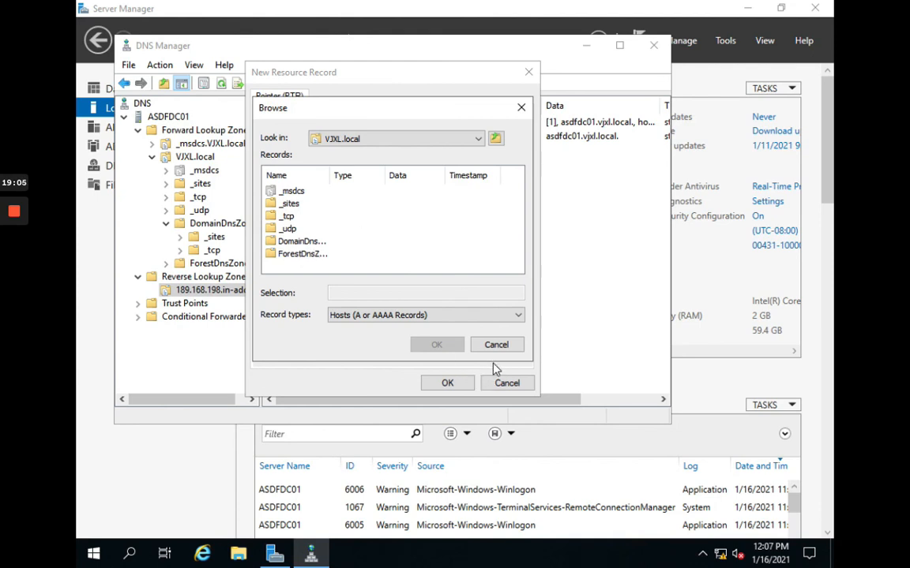
{"action": "left_click", "coordinate": [496, 345]}
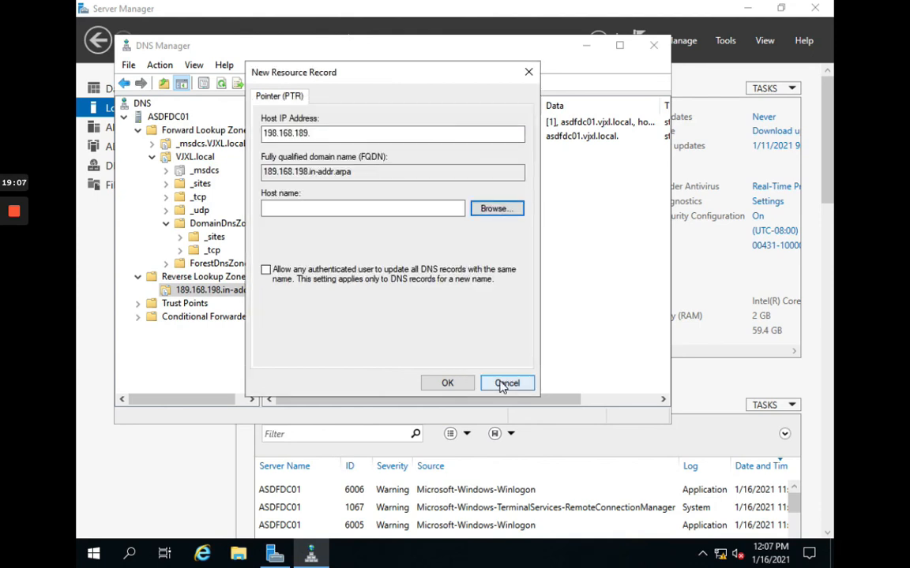
{"action": "left_click", "coordinate": [504, 383]}
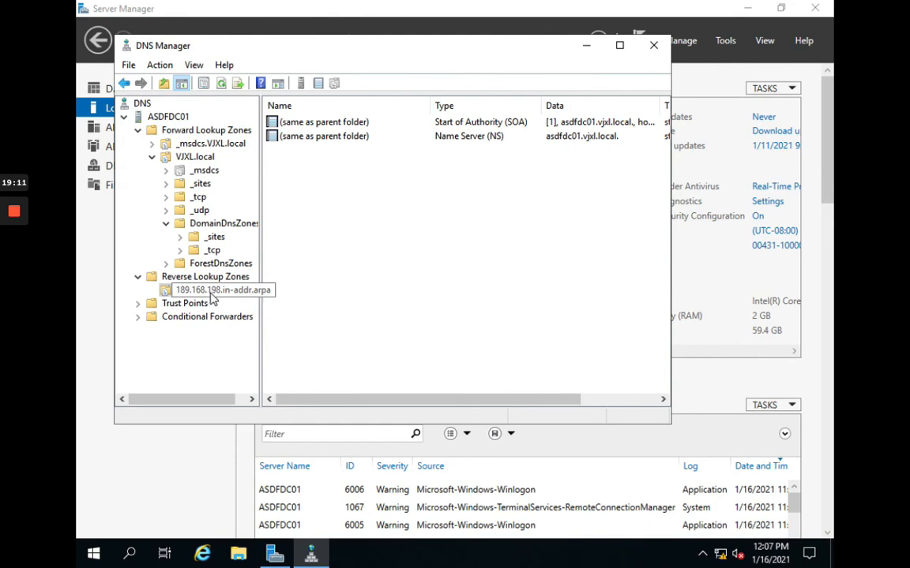
Step: Start a new reverse lookup zone, keeping the primary AD-integrated type and default replication scope
{"action": "right_click", "coordinate": [202, 277]}
{"action": "left_click", "coordinate": [223, 286]}
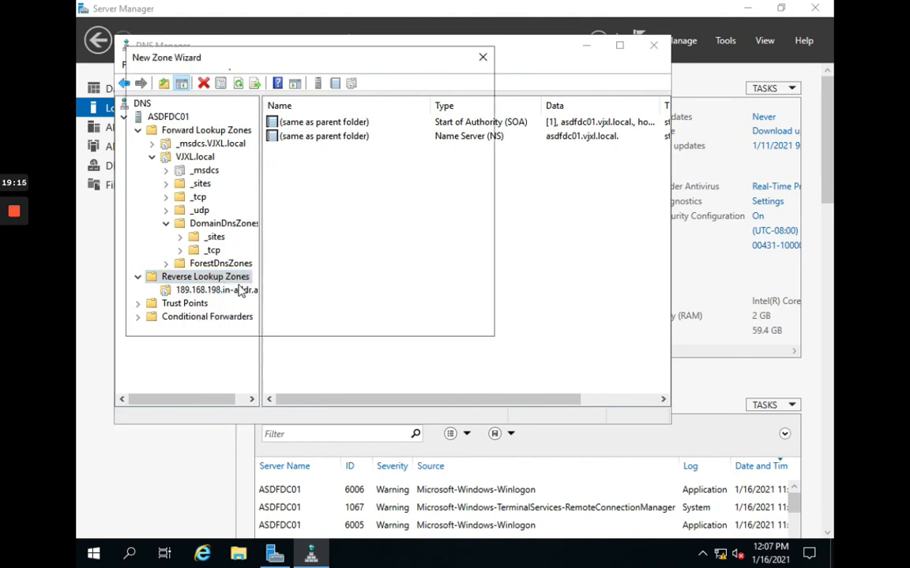
{"action": "left_click_drag", "start_coordinate": [287, 71], "coordinate": [435, 165]}
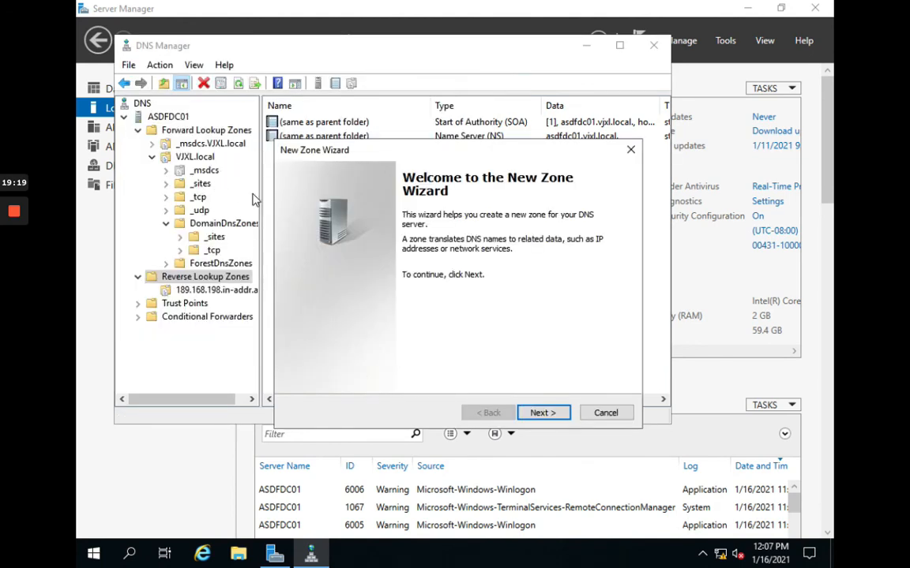
{"action": "left_click", "coordinate": [543, 413]}
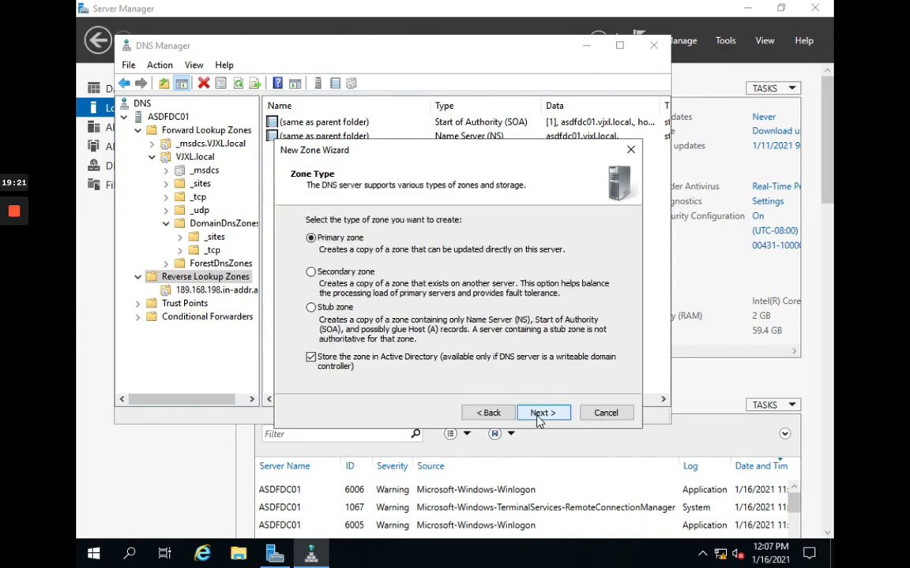
{"action": "left_click", "coordinate": [552, 412]}
{"action": "left_click", "coordinate": [552, 413]}
{"action": "left_click", "coordinate": [551, 413]}
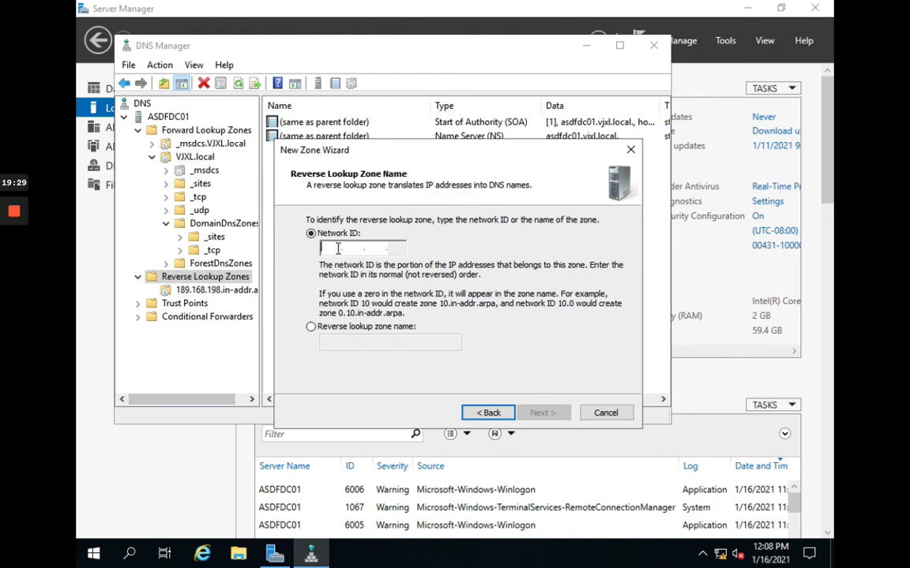
Step: Enter network ID 192.168.189, keep secure-only dynamic updates, and finish the zone
{"action": "type", "text": "1"}
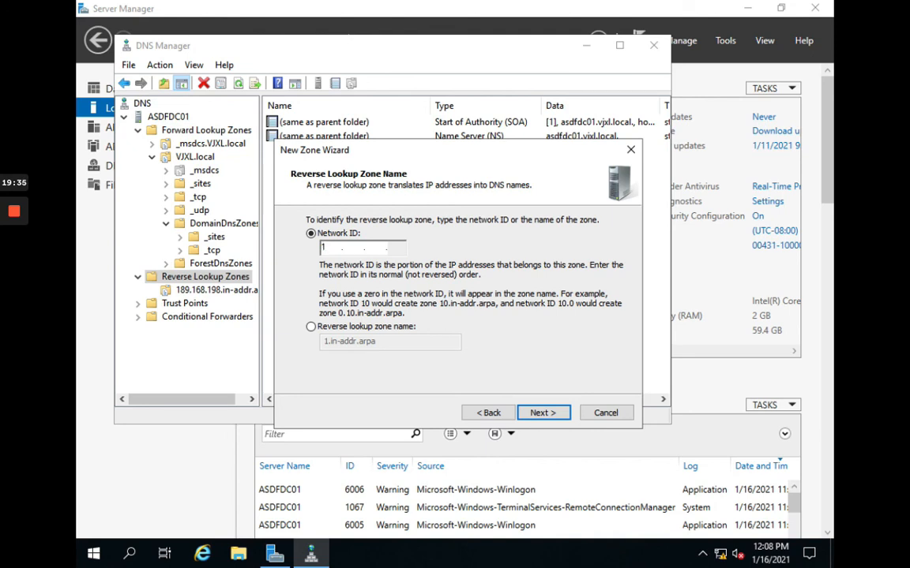
{"action": "type", "text": "92 .168 ."}
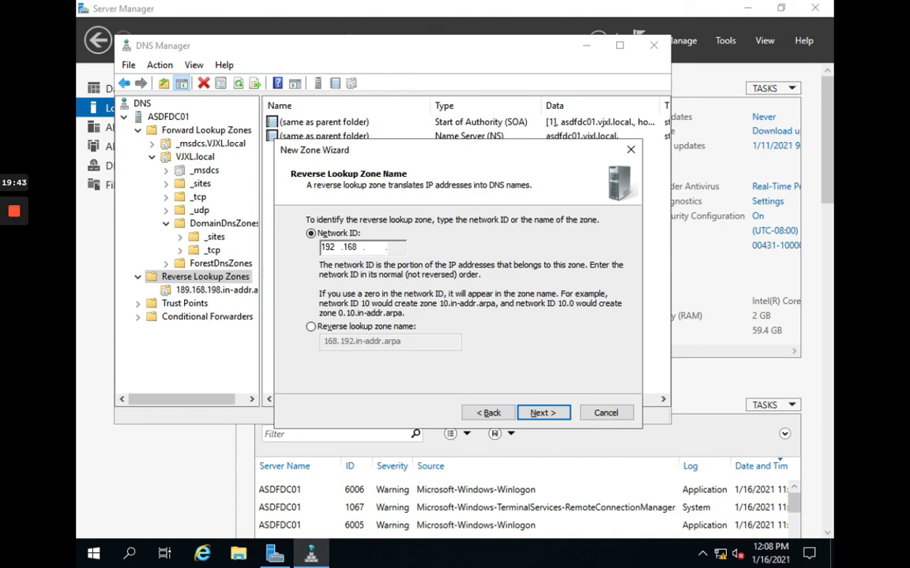
{"action": "type", "text": "189 ."}
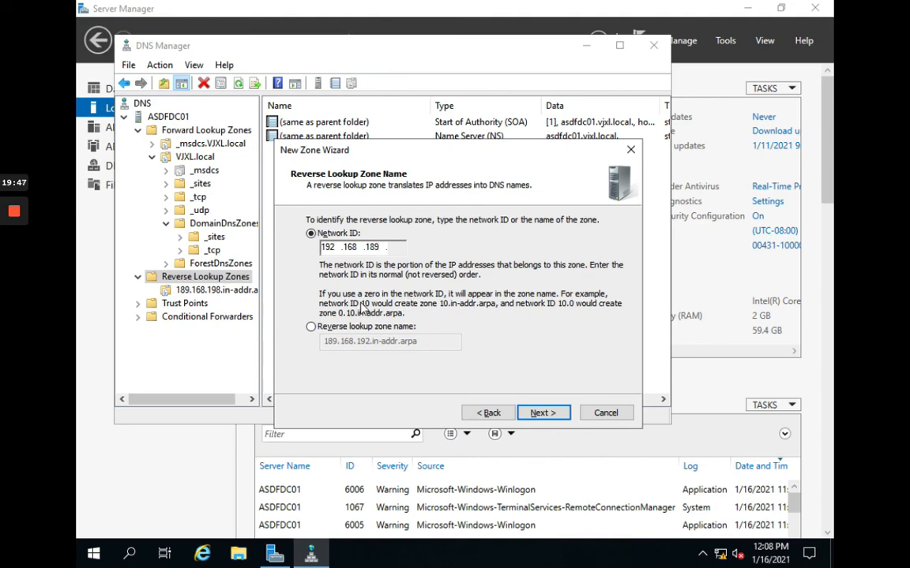
{"action": "left_click", "coordinate": [540, 413]}
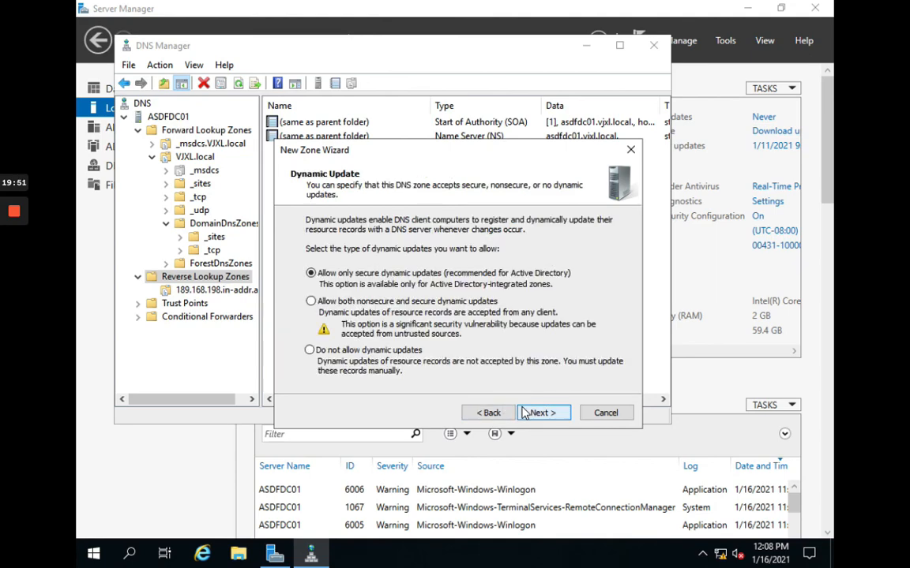
{"action": "left_click", "coordinate": [524, 413]}
{"action": "left_click", "coordinate": [523, 413]}
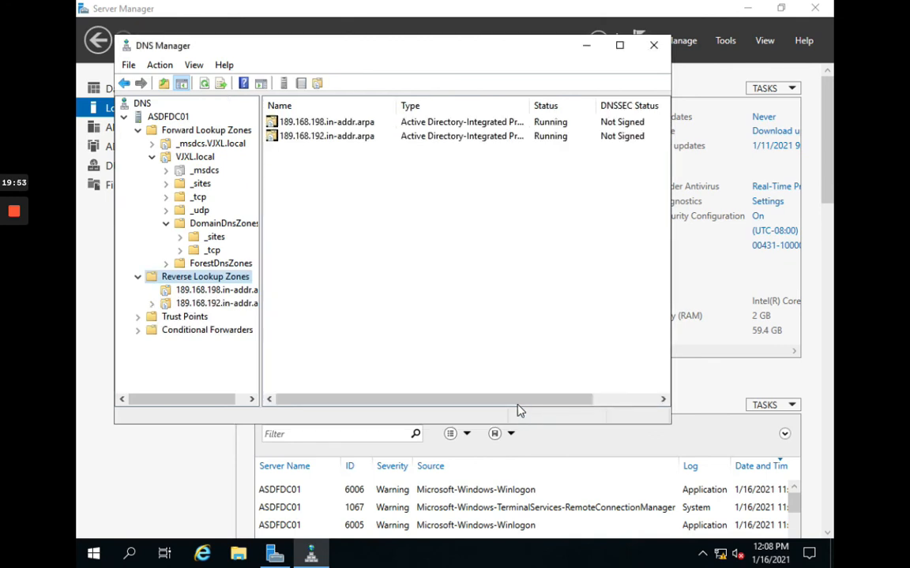
Step: Start a new Pointer (PTR) record in the 189.168.192.in-addr.arpa zone
{"action": "left_click", "coordinate": [241, 307]}
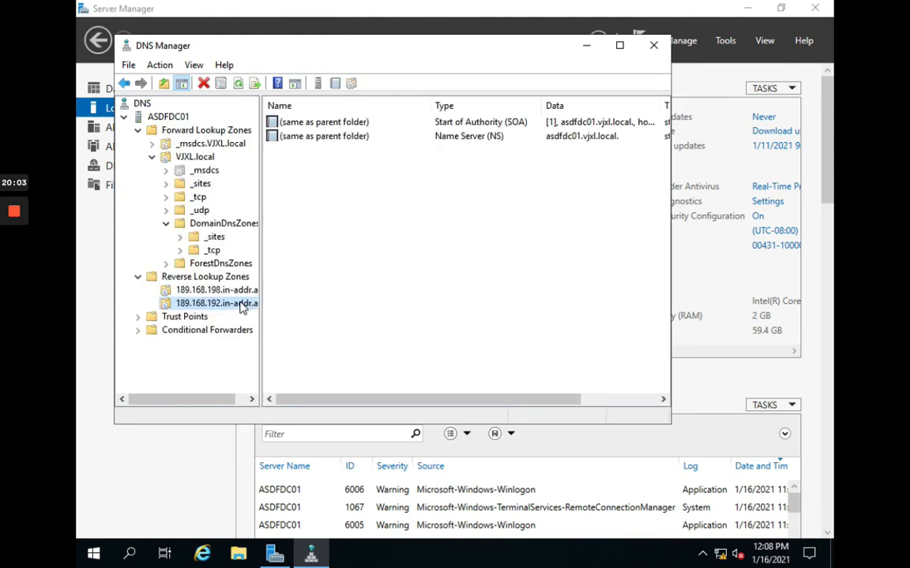
{"action": "right_click", "coordinate": [242, 308]}
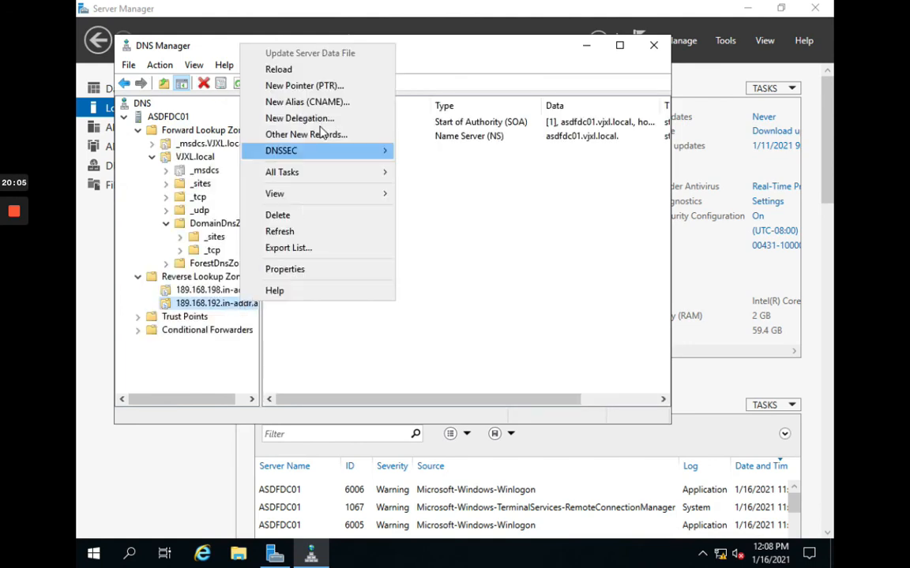
{"action": "left_click", "coordinate": [304, 85]}
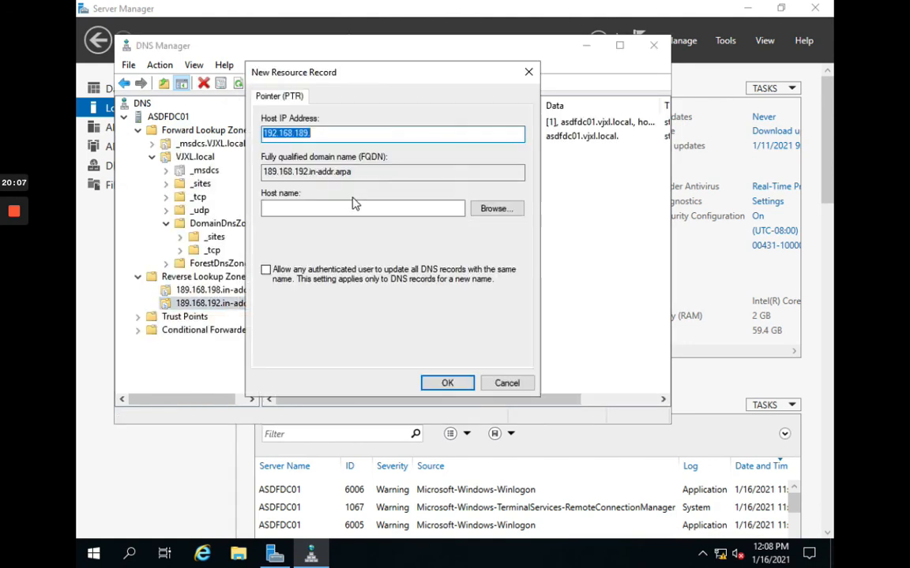
{"action": "left_click", "coordinate": [497, 211]}
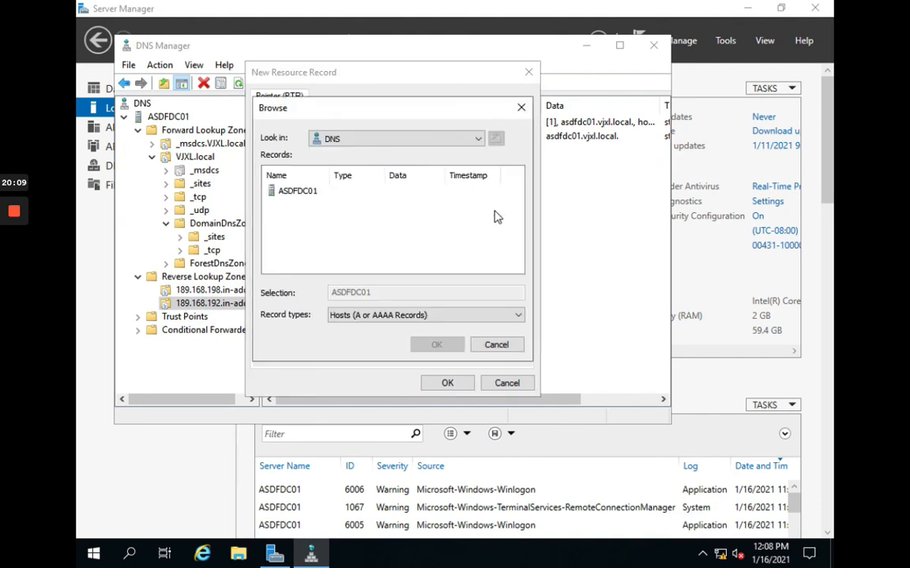
Step: Pick asdfdc01 in VJXL.local as the target and save the 192.168.189.128 pointer
{"action": "double_click", "coordinate": [304, 192]}
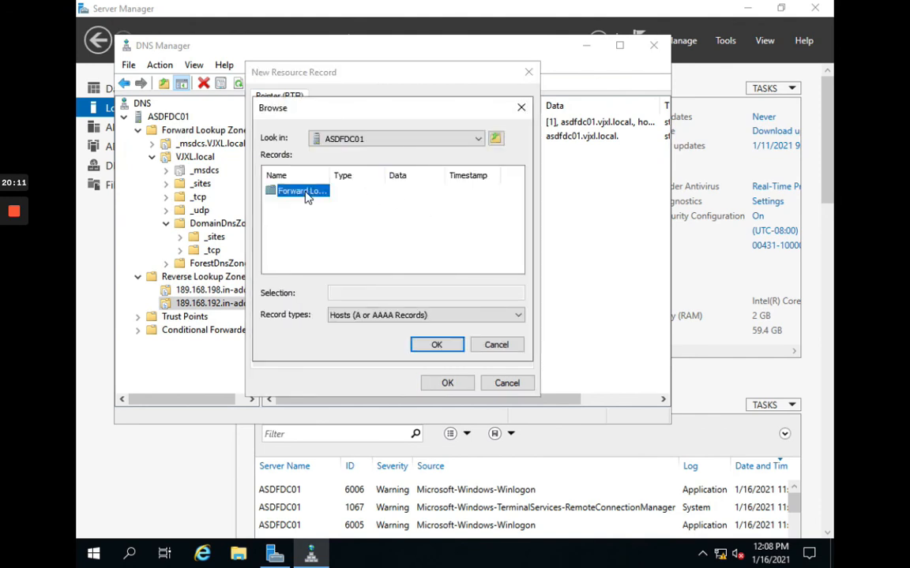
{"action": "double_click", "coordinate": [305, 193]}
{"action": "double_click", "coordinate": [294, 203]}
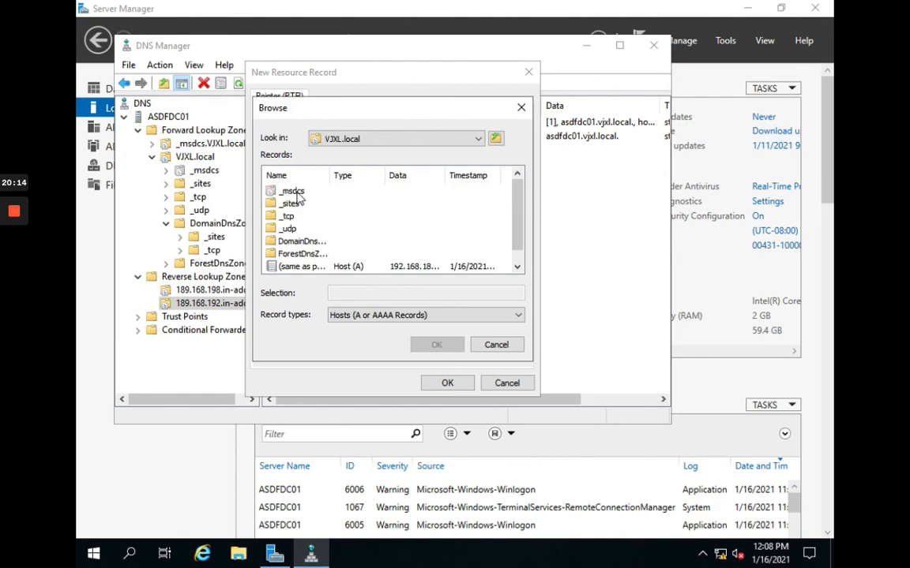
{"action": "left_click", "coordinate": [298, 266]}
{"action": "scroll", "coordinate": [302, 266], "scroll_direction": "down", "scroll_amount": 1}
{"action": "left_click", "coordinate": [294, 267]}
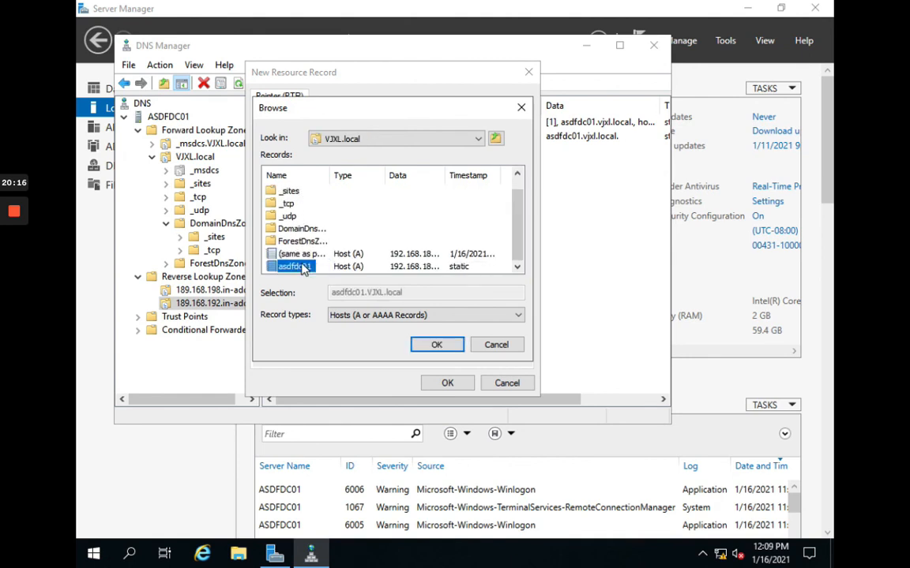
{"action": "left_click", "coordinate": [437, 345]}
{"action": "left_click", "coordinate": [447, 383]}
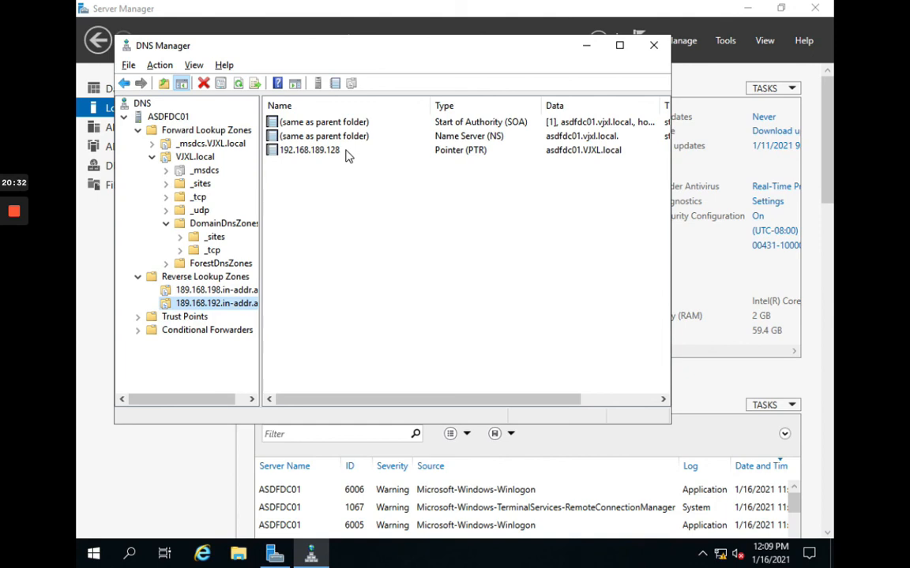
Step: Close the DNS Manager window to return to Server Manager's Local Server page
{"action": "left_click", "coordinate": [653, 46]}
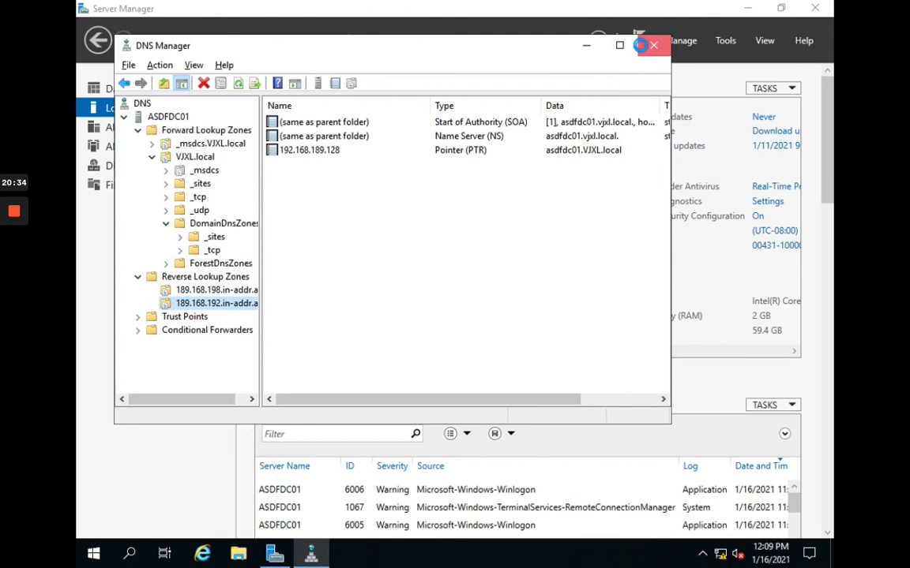